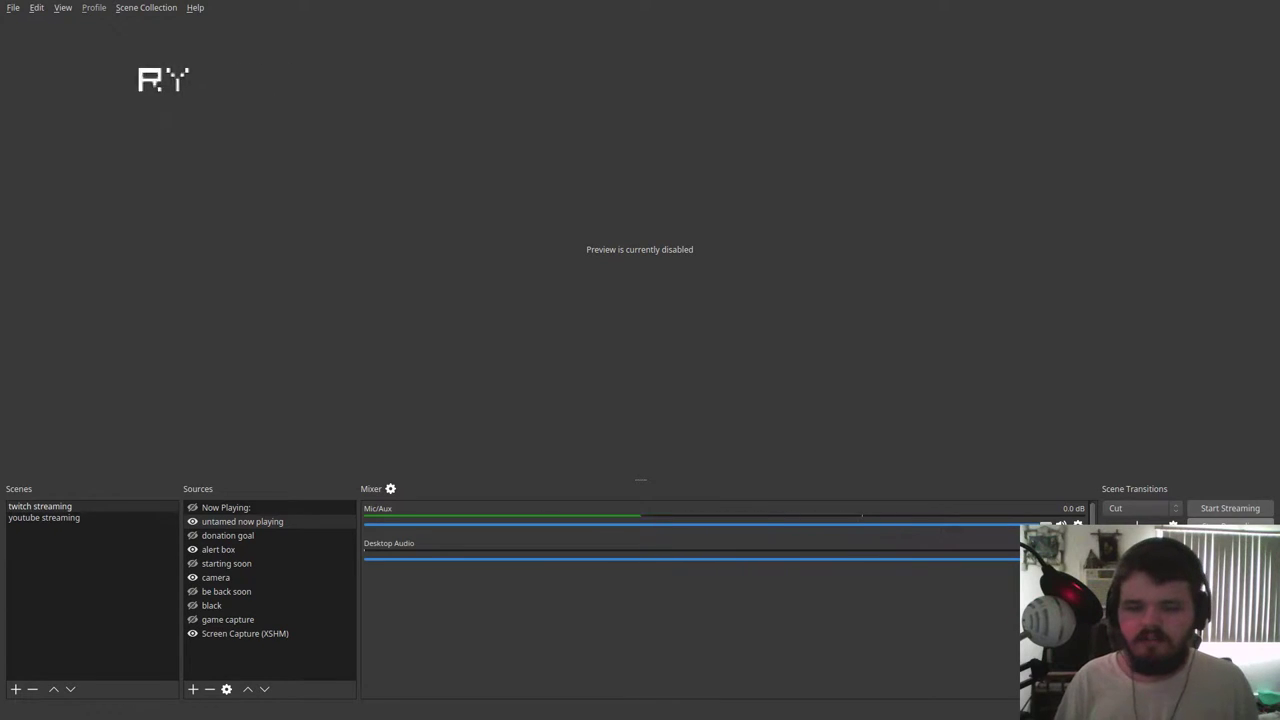
- Re-enable the disabled OBS scene preview from its right-click menu
right_click(760, 347)
click(797, 351)
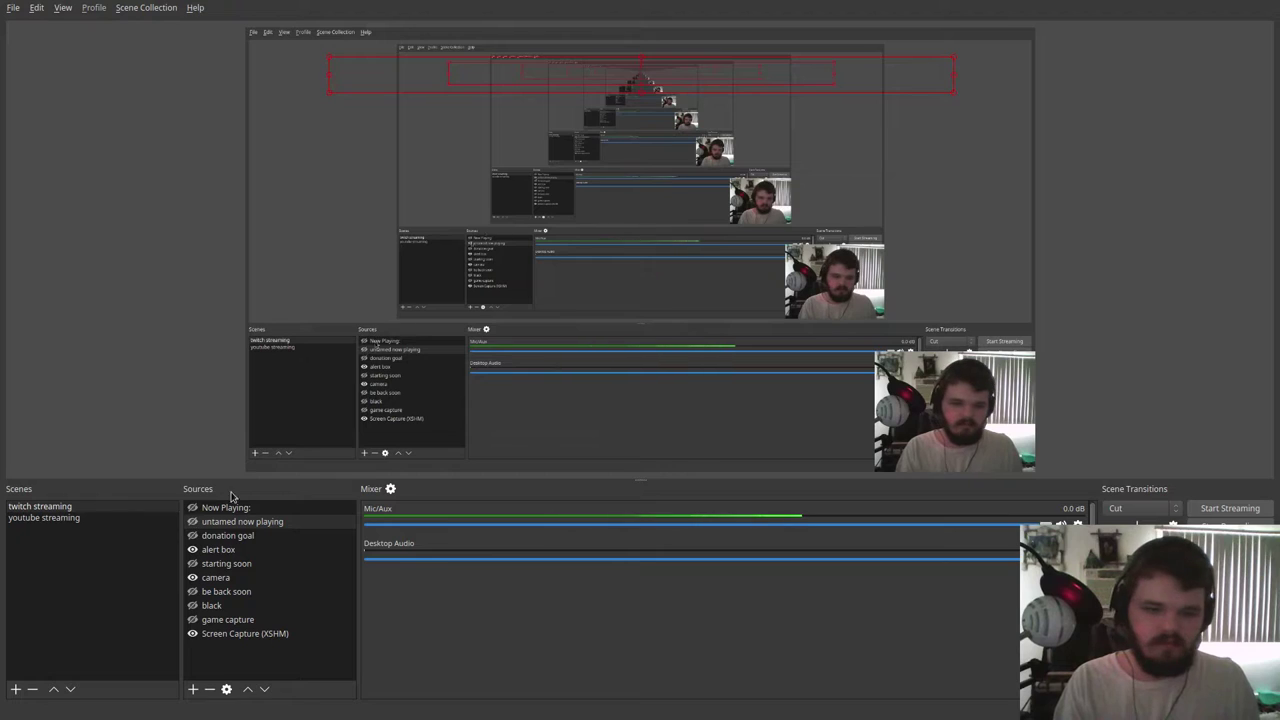
right_click(508, 221)
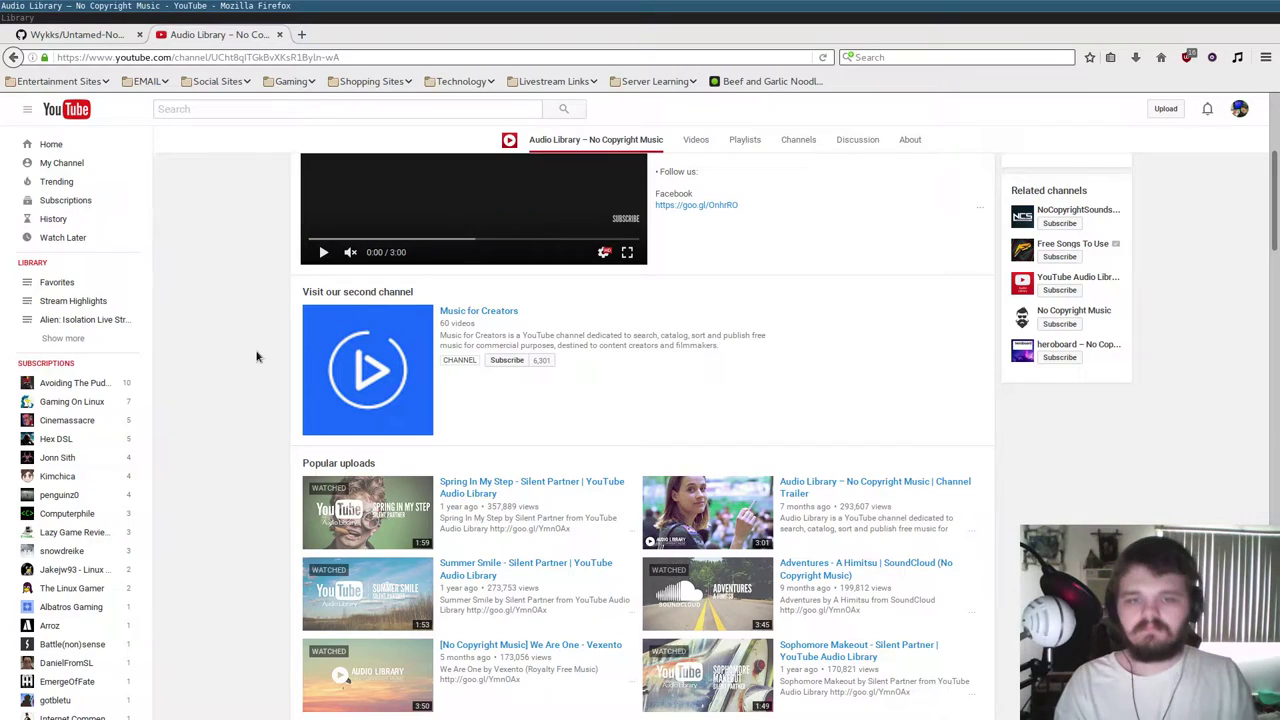
- Switch to the Untamed-Now-Playing-Next GitHub repository tab
click(97, 38)
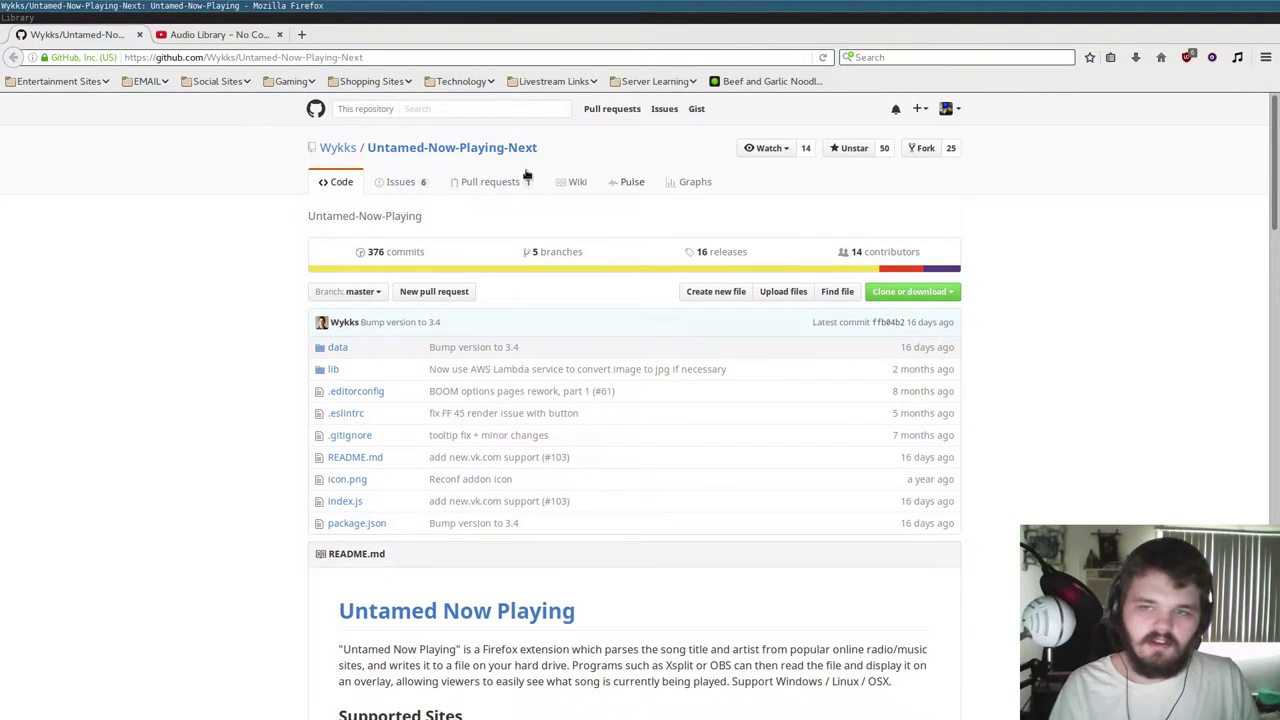
- Open the repository's Releases page and download the release 3.4 Linux .xpi add-on
click(743, 250)
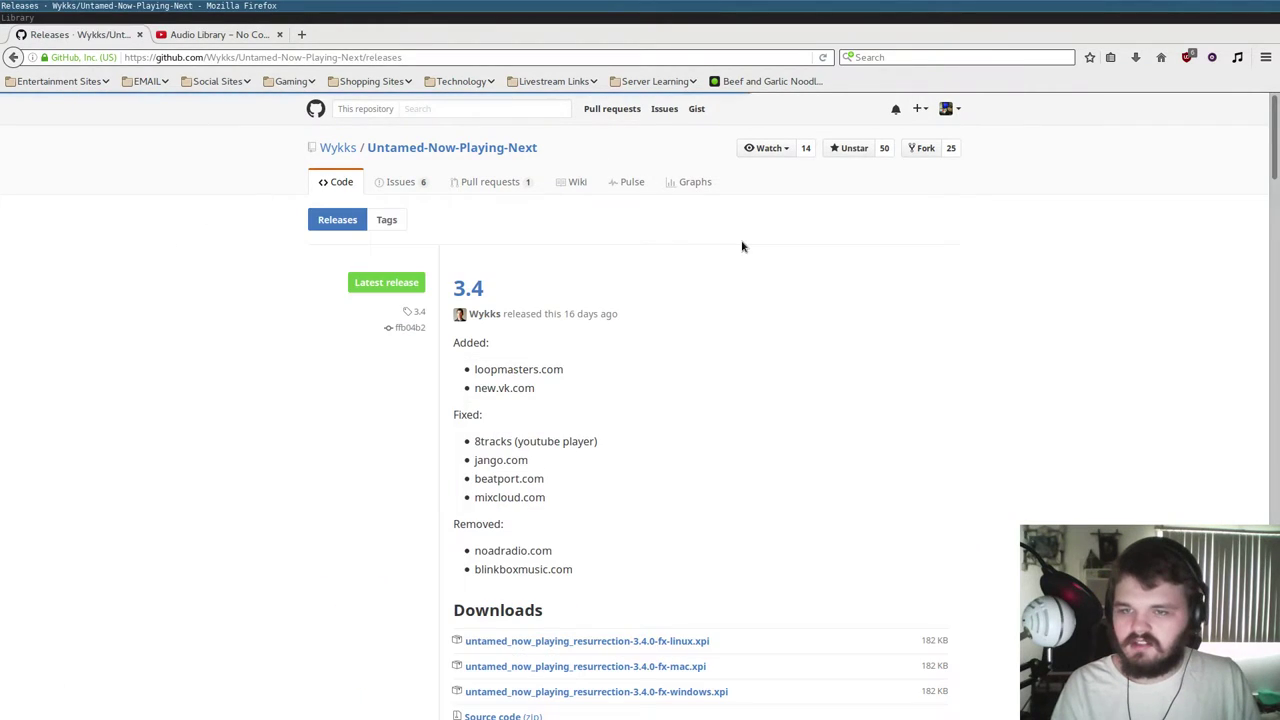
click(13, 59)
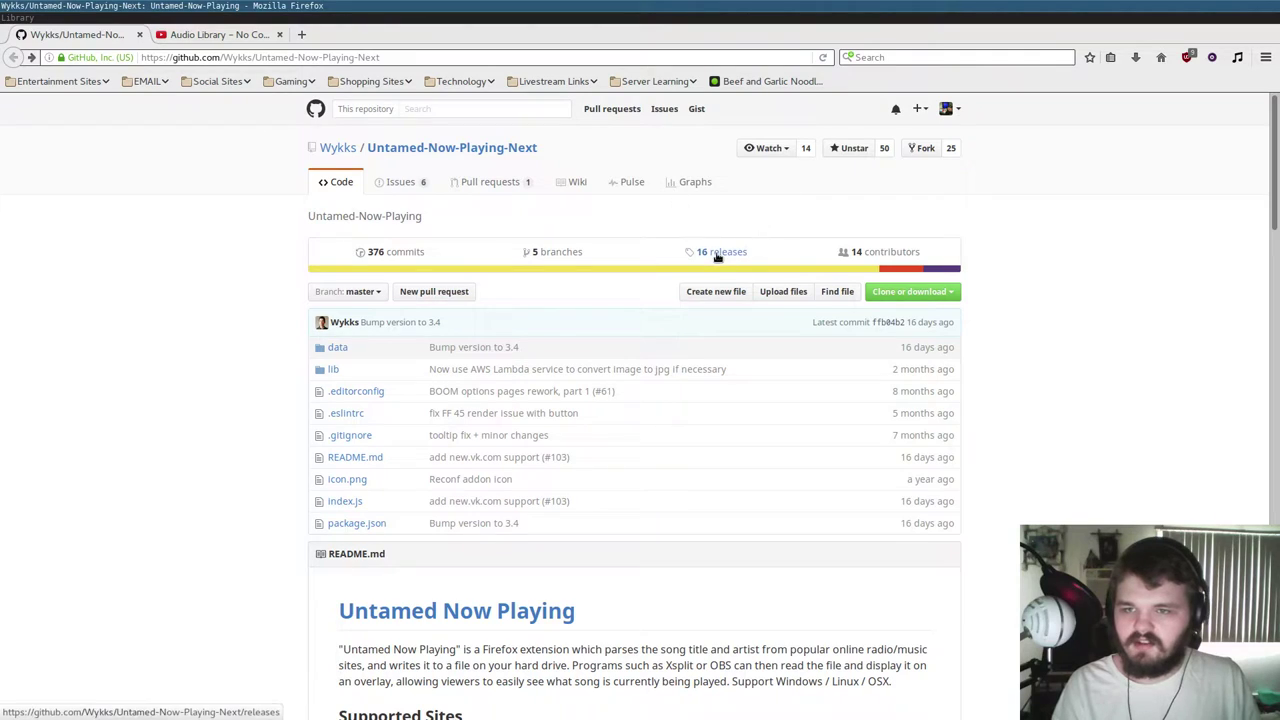
click(714, 251)
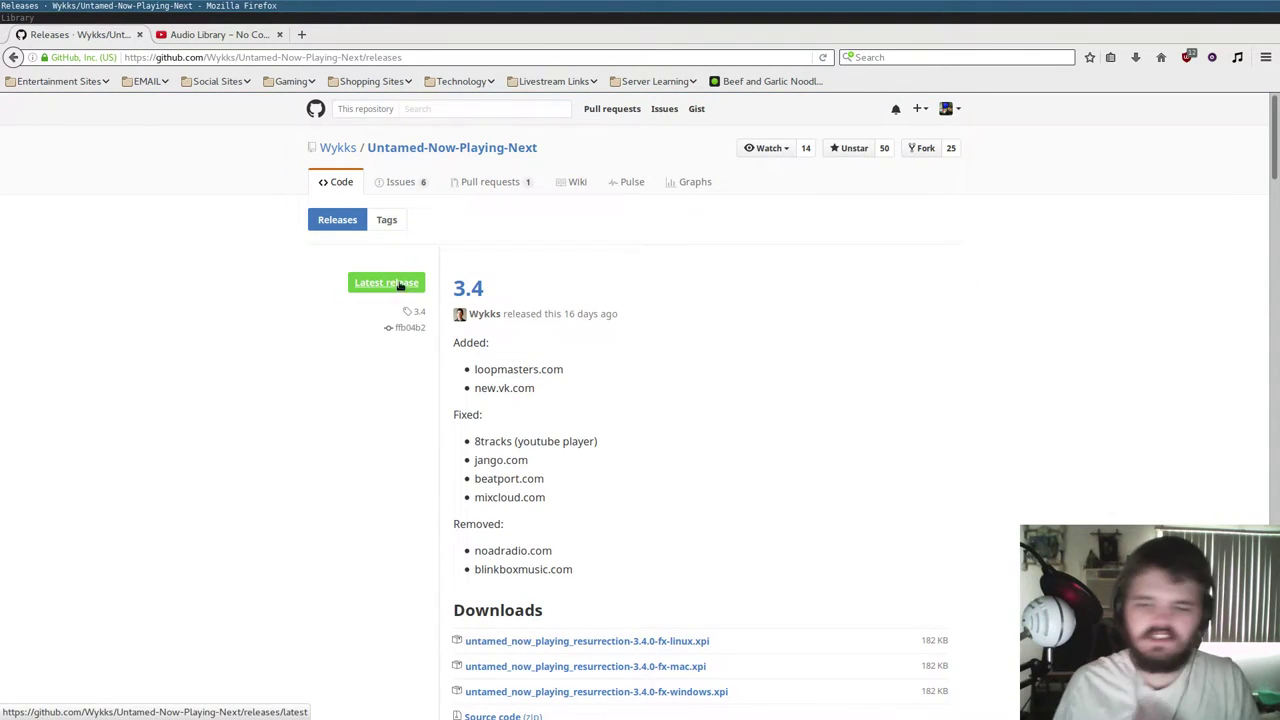
scroll(365, 287, down, 3)
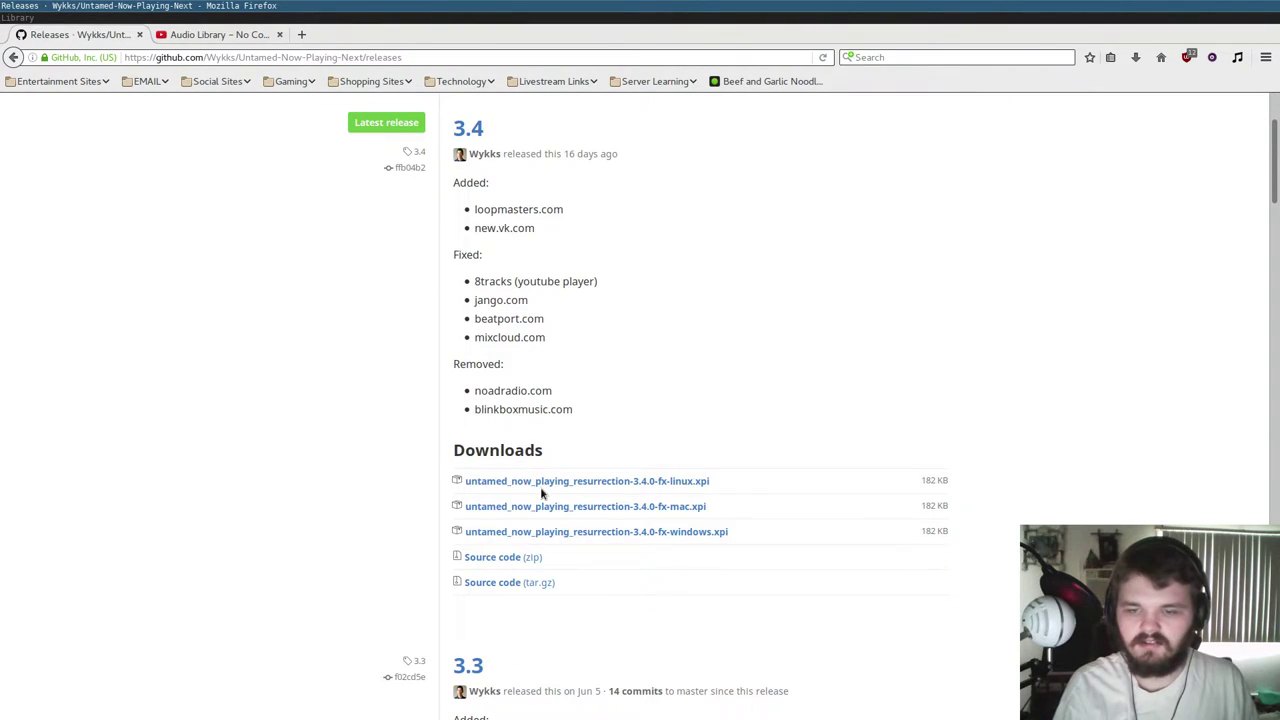
click(600, 487)
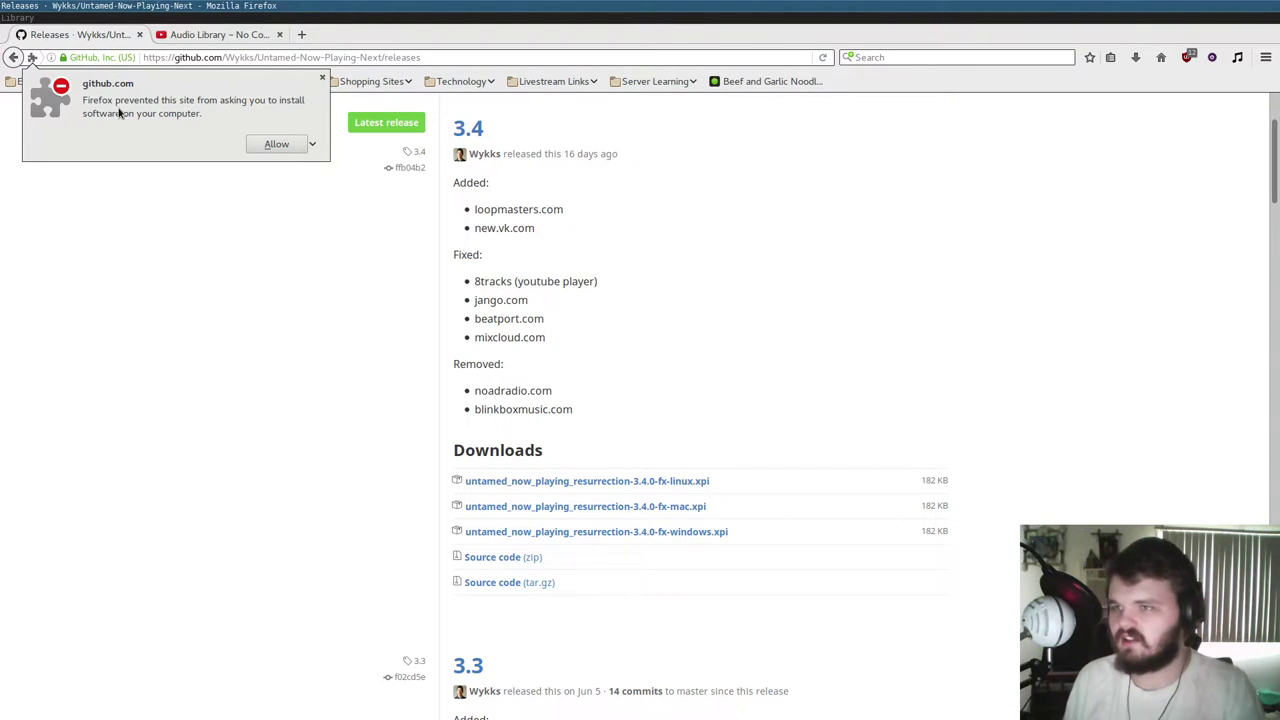
- Allow and install the Untamed Now Playing add-on, then open its Options page
click(272, 144)
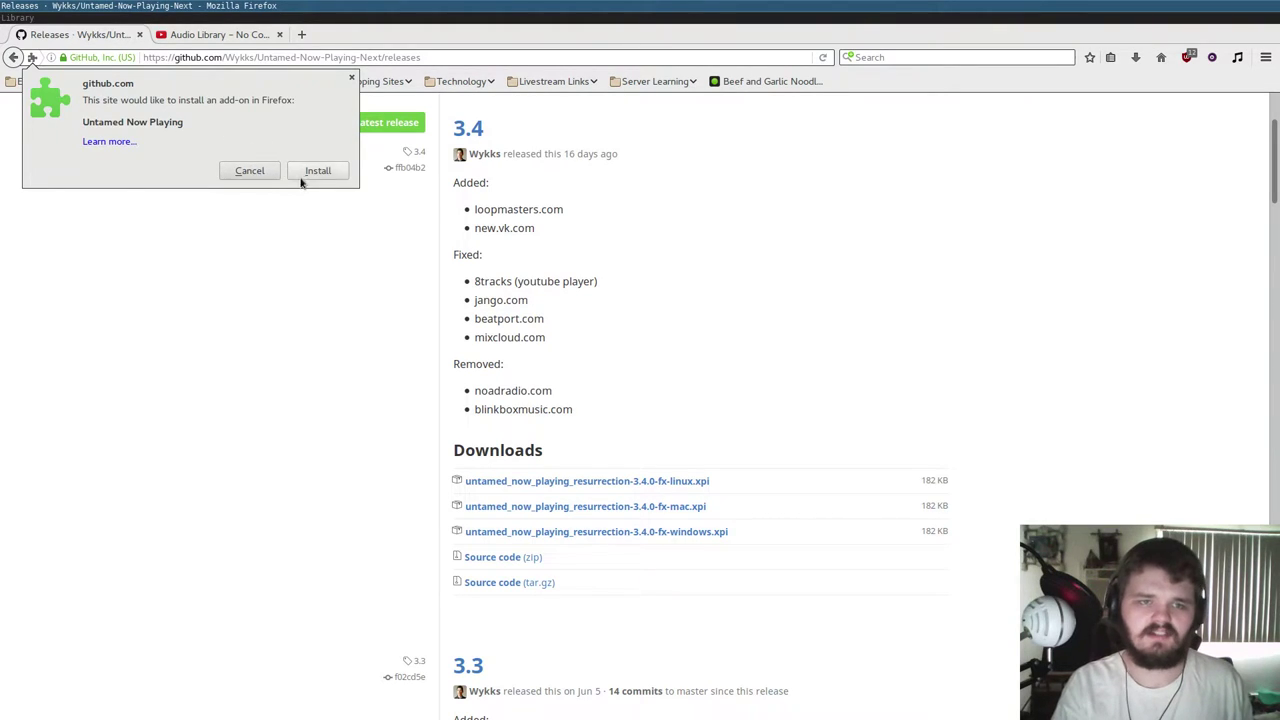
click(252, 171)
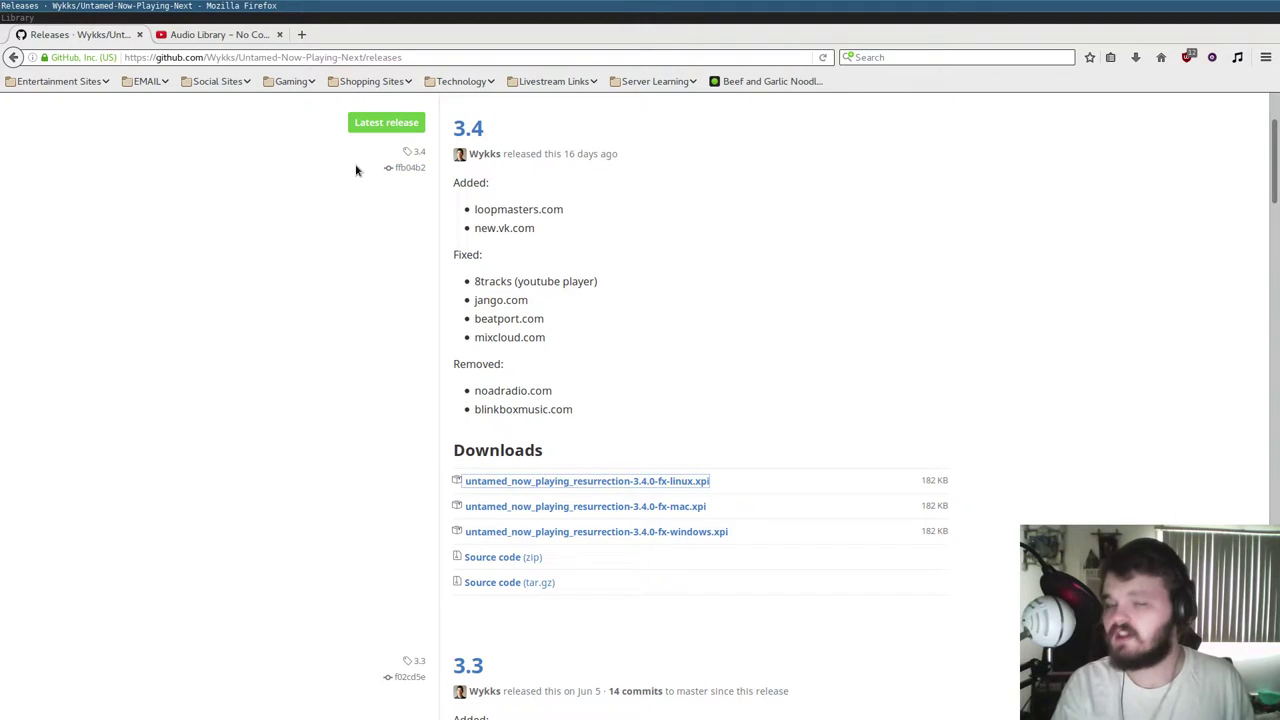
click(1238, 58)
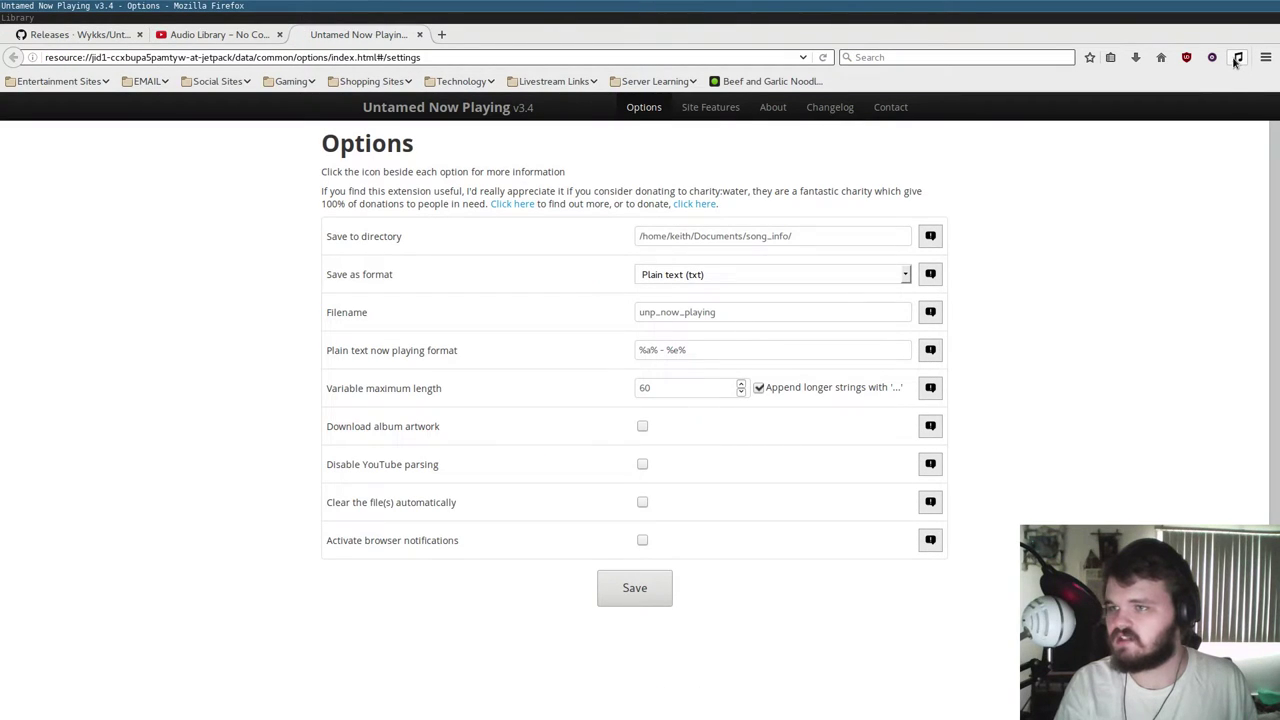
- Close the Releases tab and review help for Filename, save directory, save format and plain text format
click(139, 34)
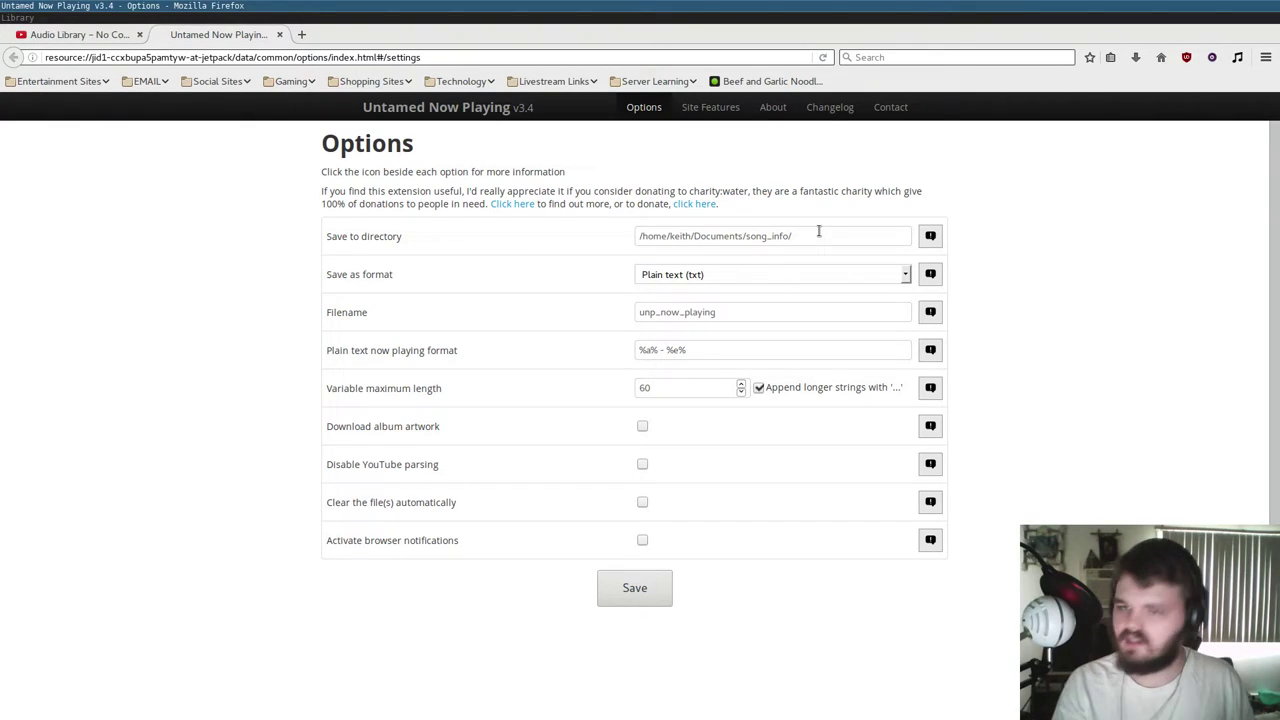
click(746, 312)
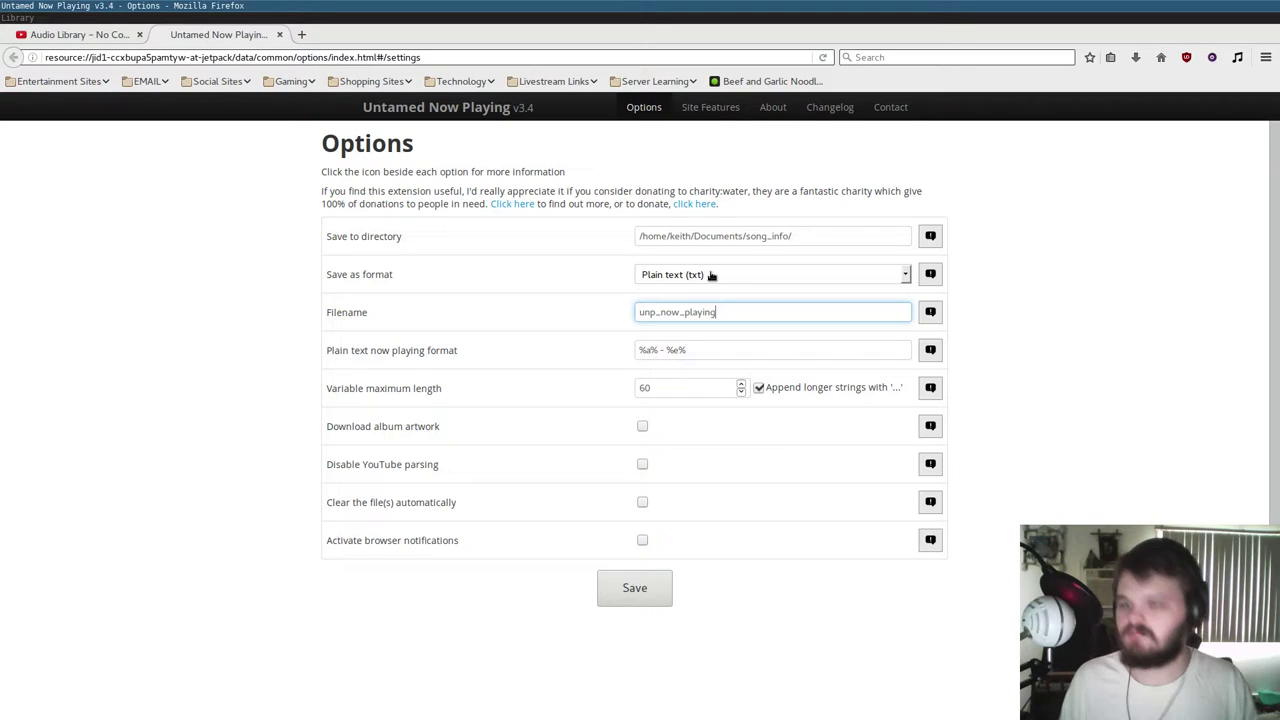
click(930, 236)
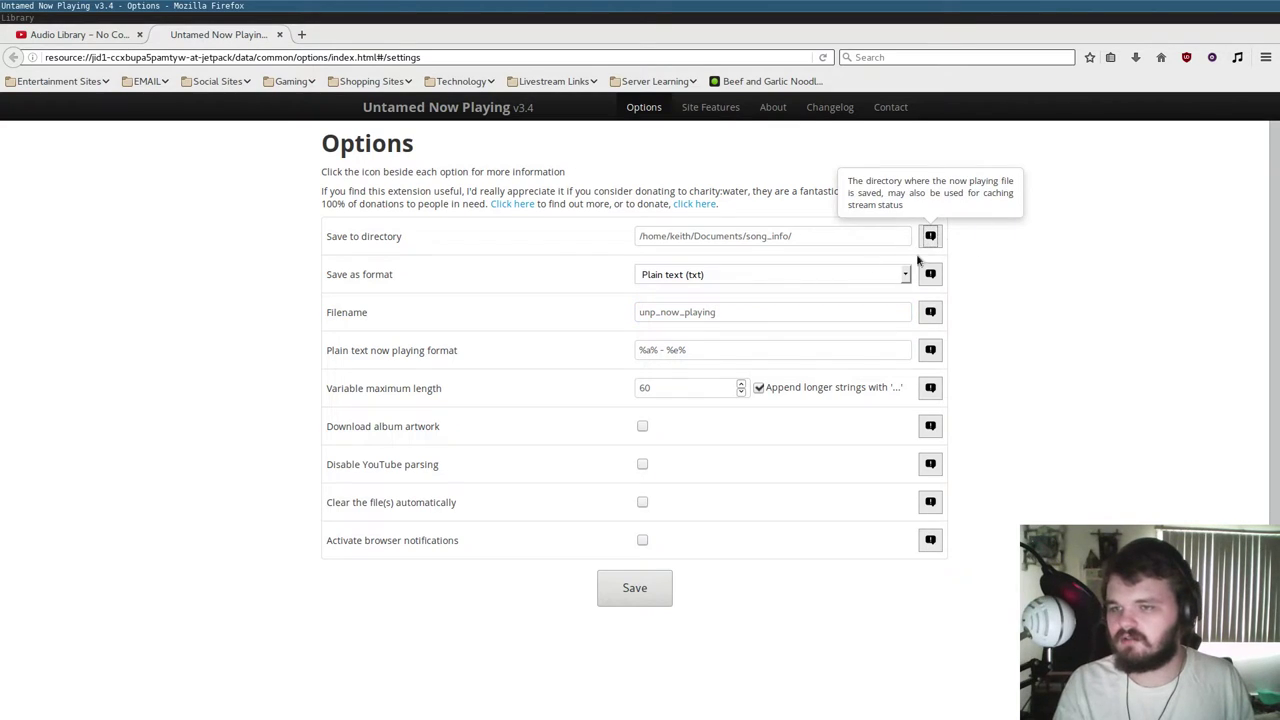
click(932, 275)
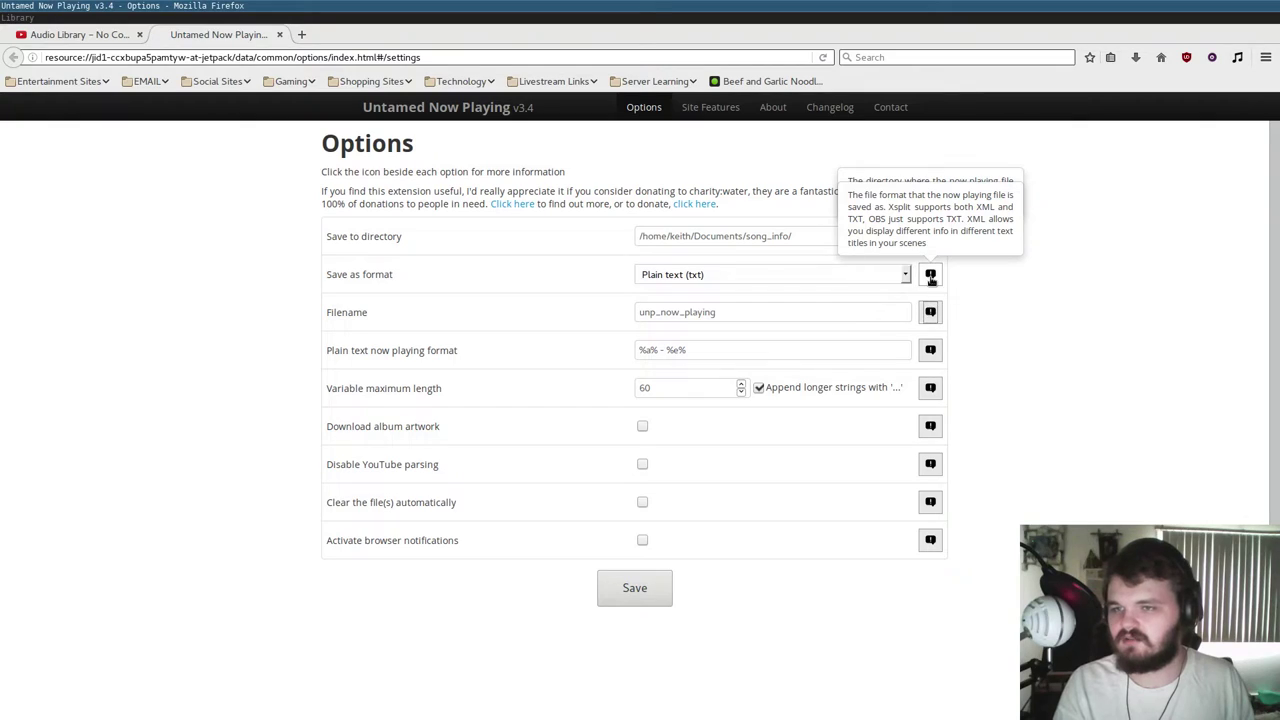
click(932, 236)
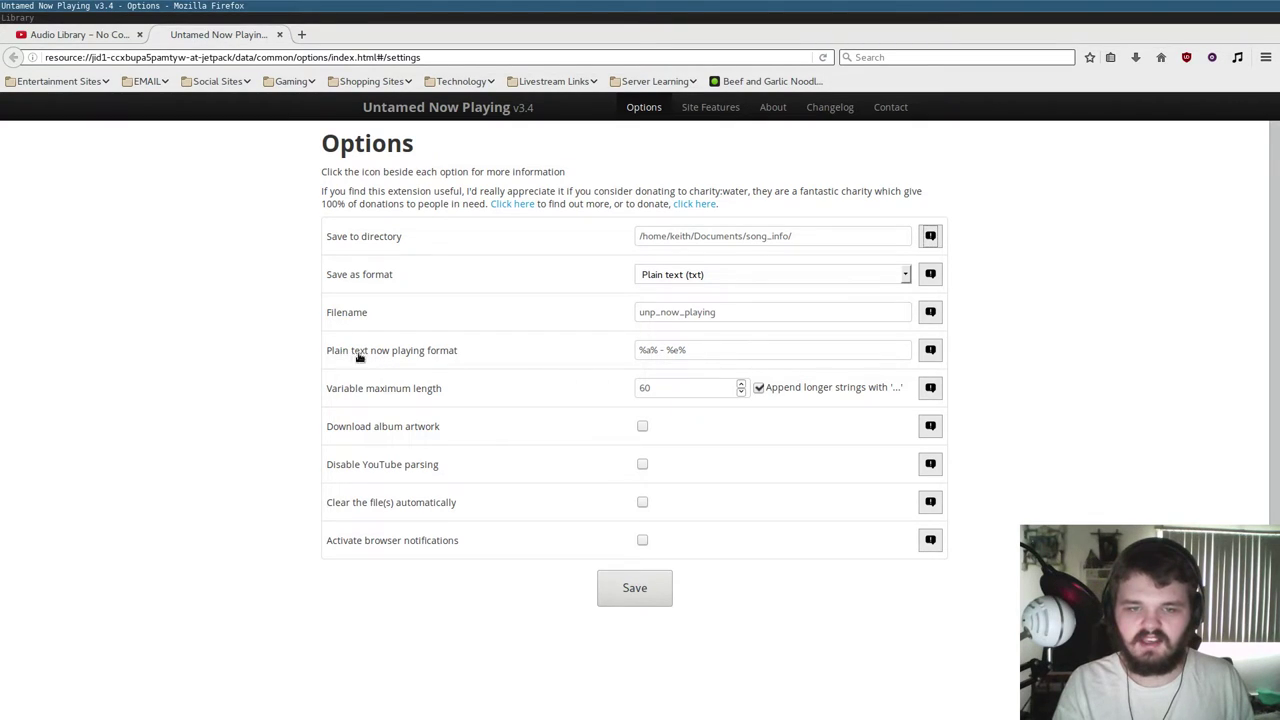
click(930, 350)
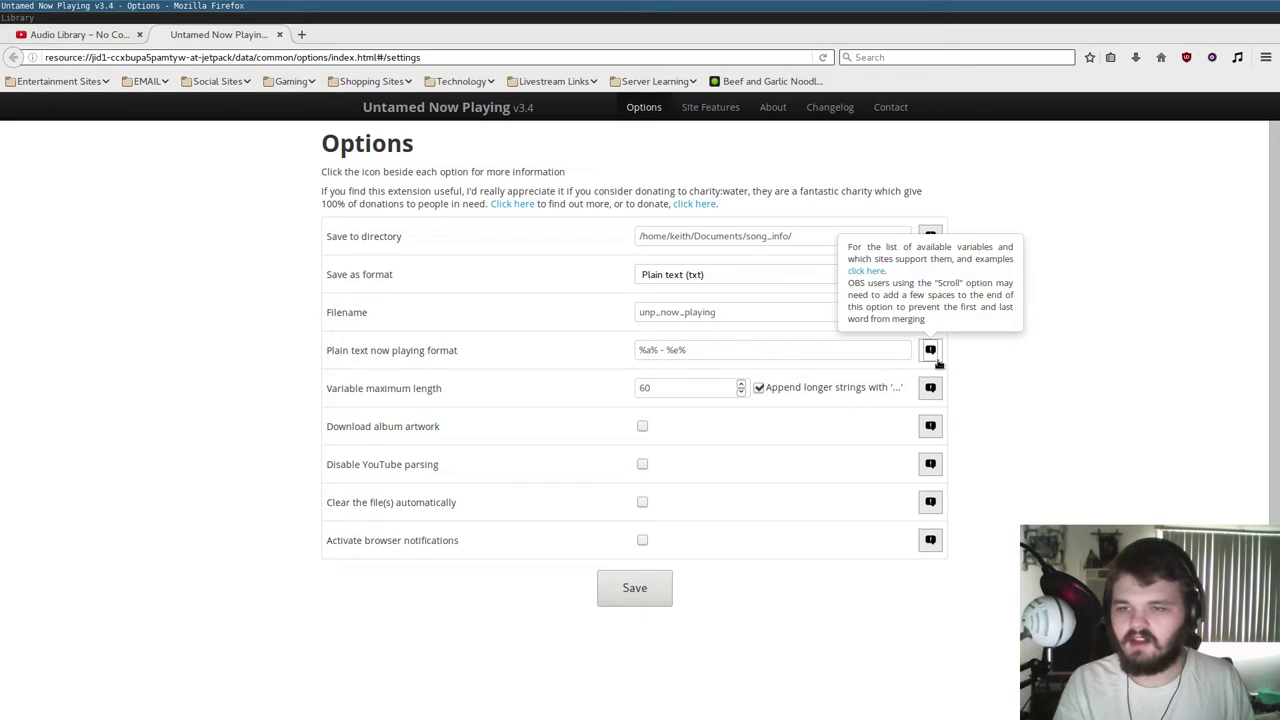
- Browse the Site Features variables list, then show the plain text format help in Options
click(722, 110)
scroll(234, 255, down, 3)
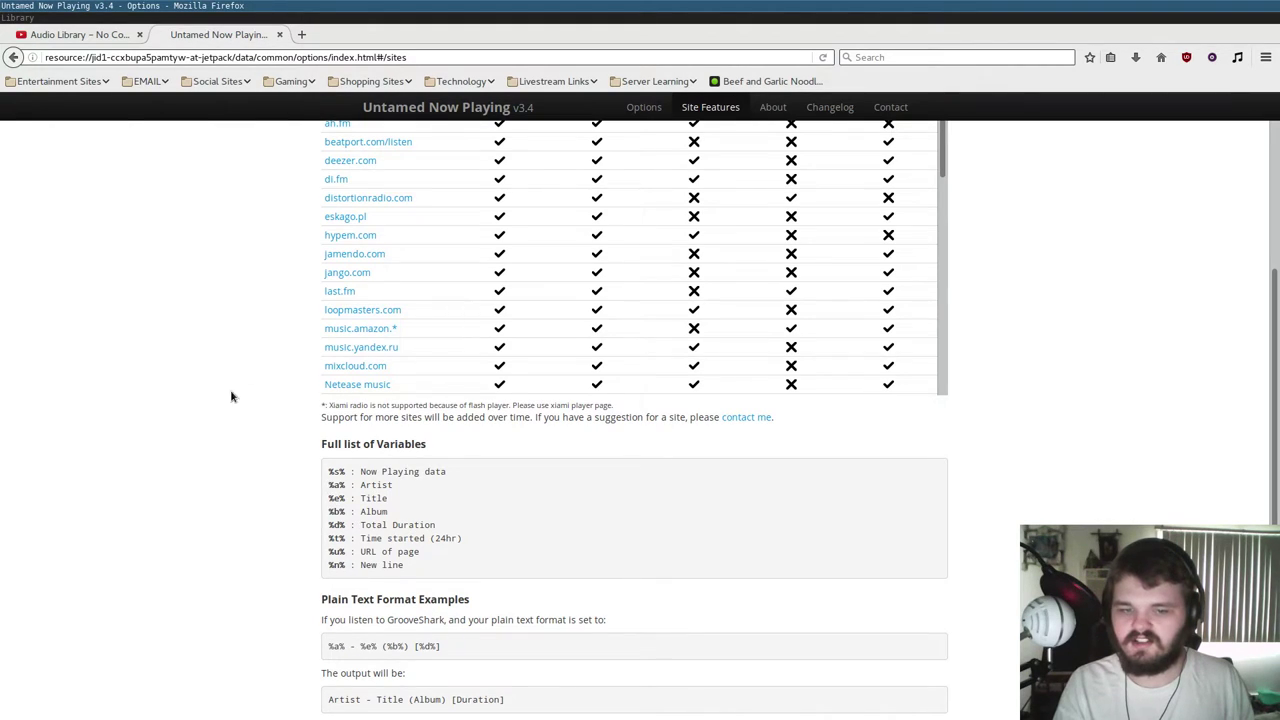
scroll(223, 400, up, 3)
click(642, 108)
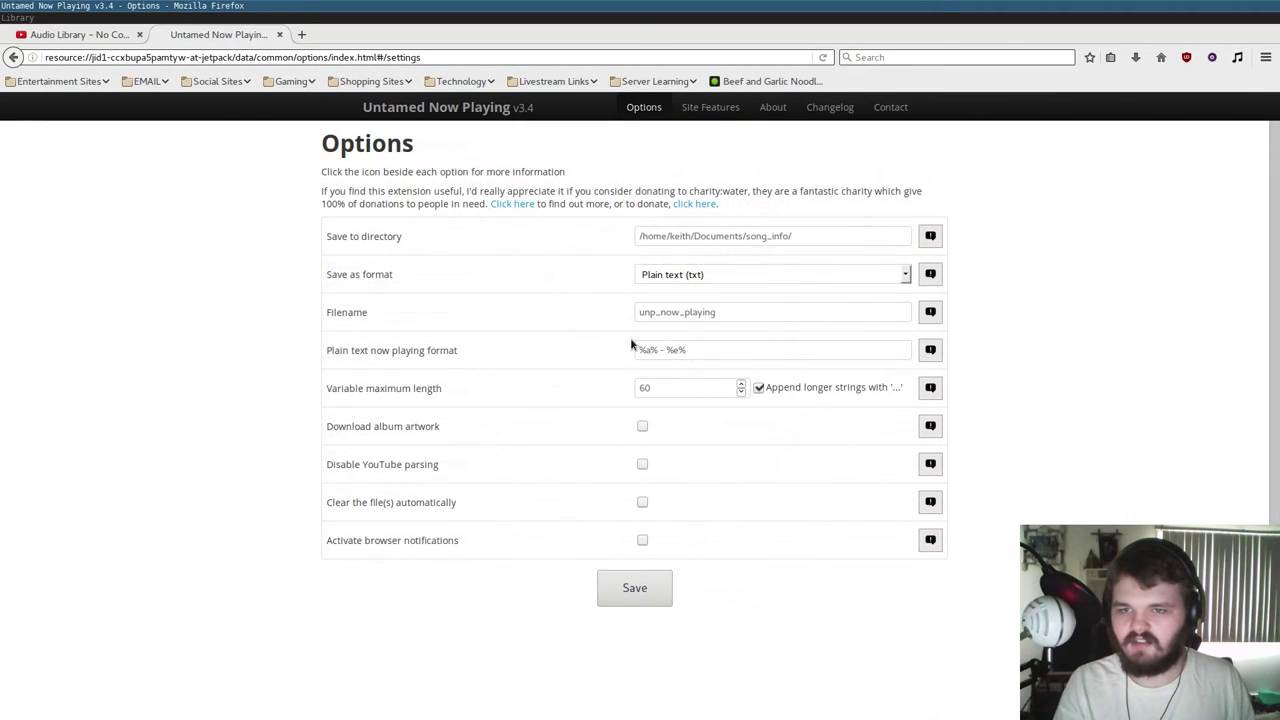
click(931, 353)
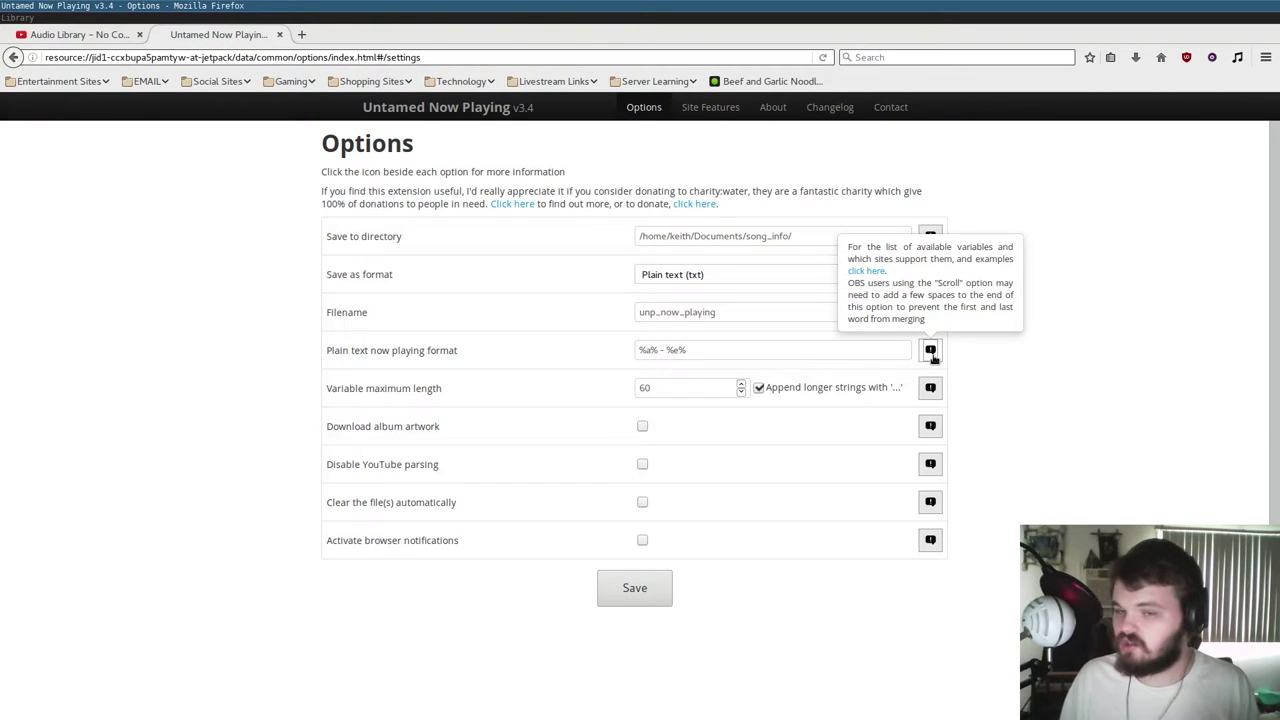
click(700, 349)
click(662, 350)
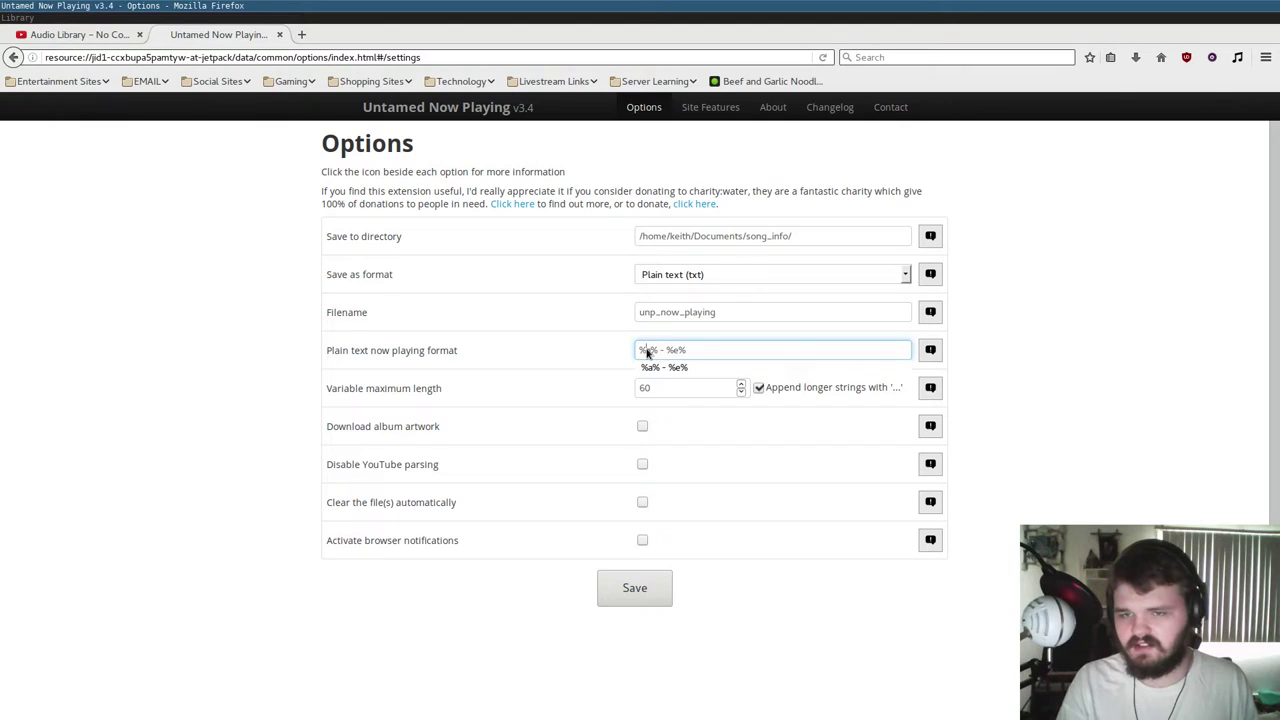
click(829, 352)
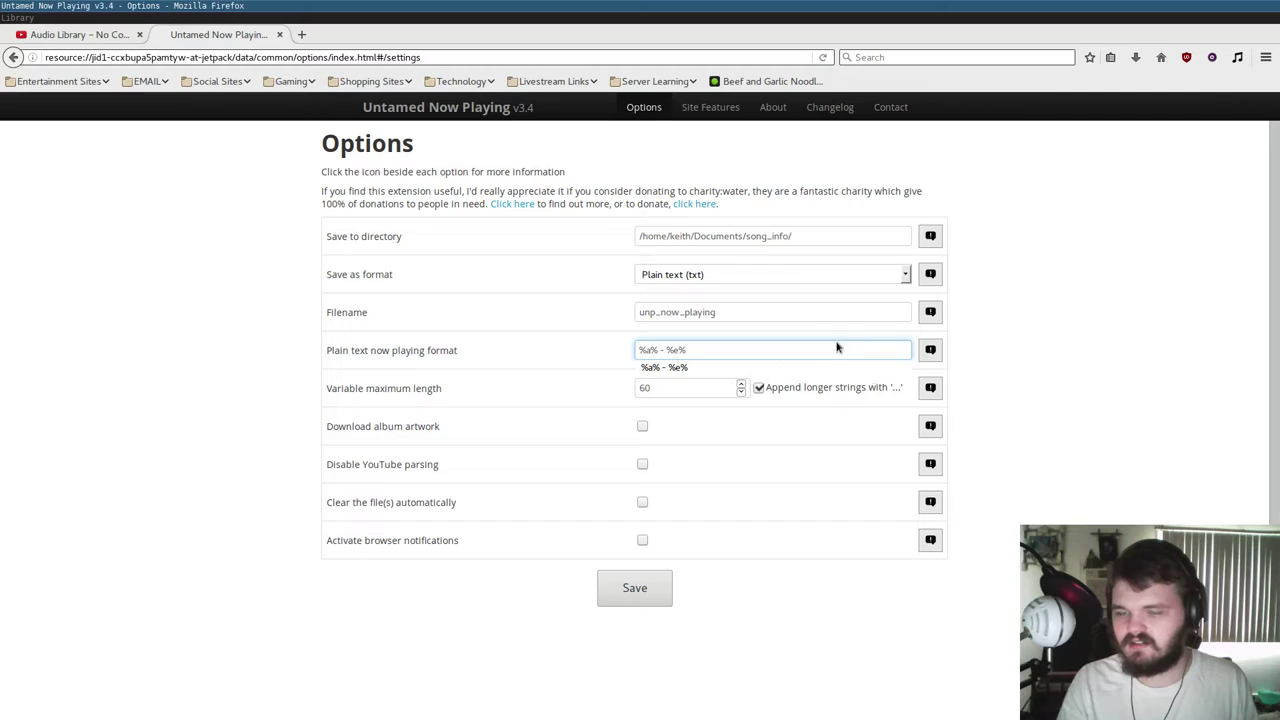
click(244, 437)
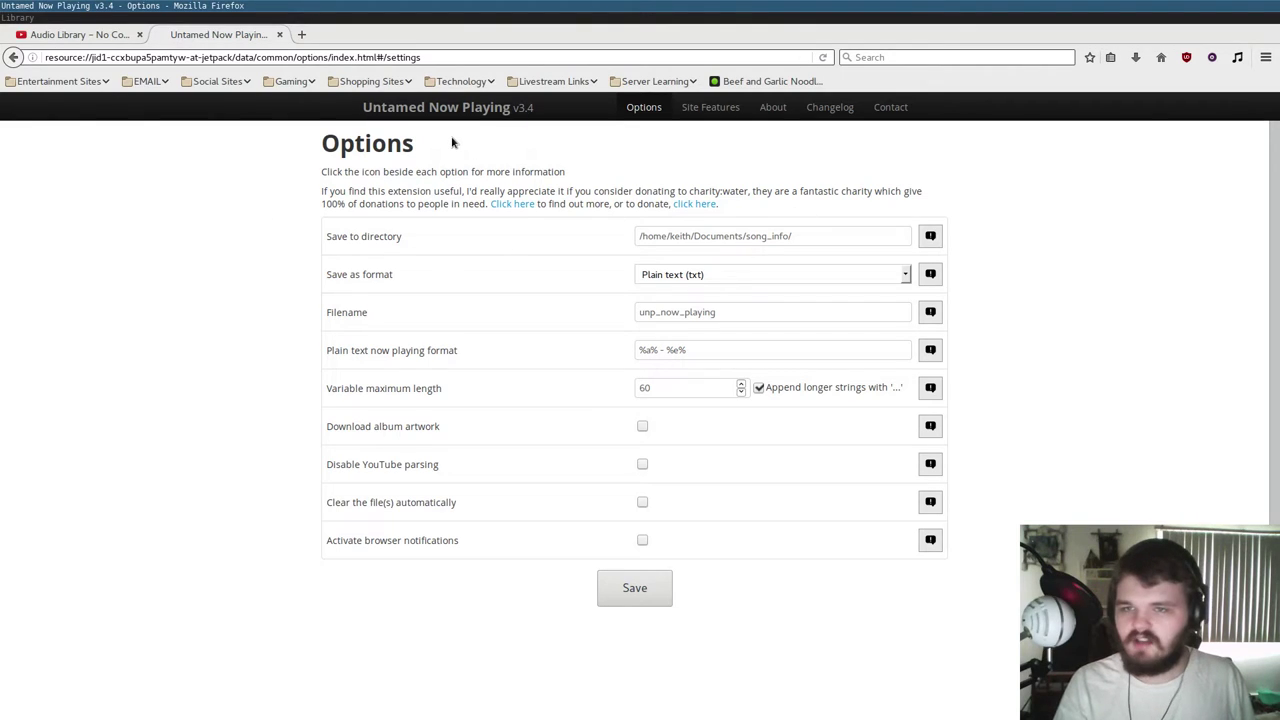
- Scroll through the Site Features supported-site list, then open the Livestream Links bookmark folder
click(710, 107)
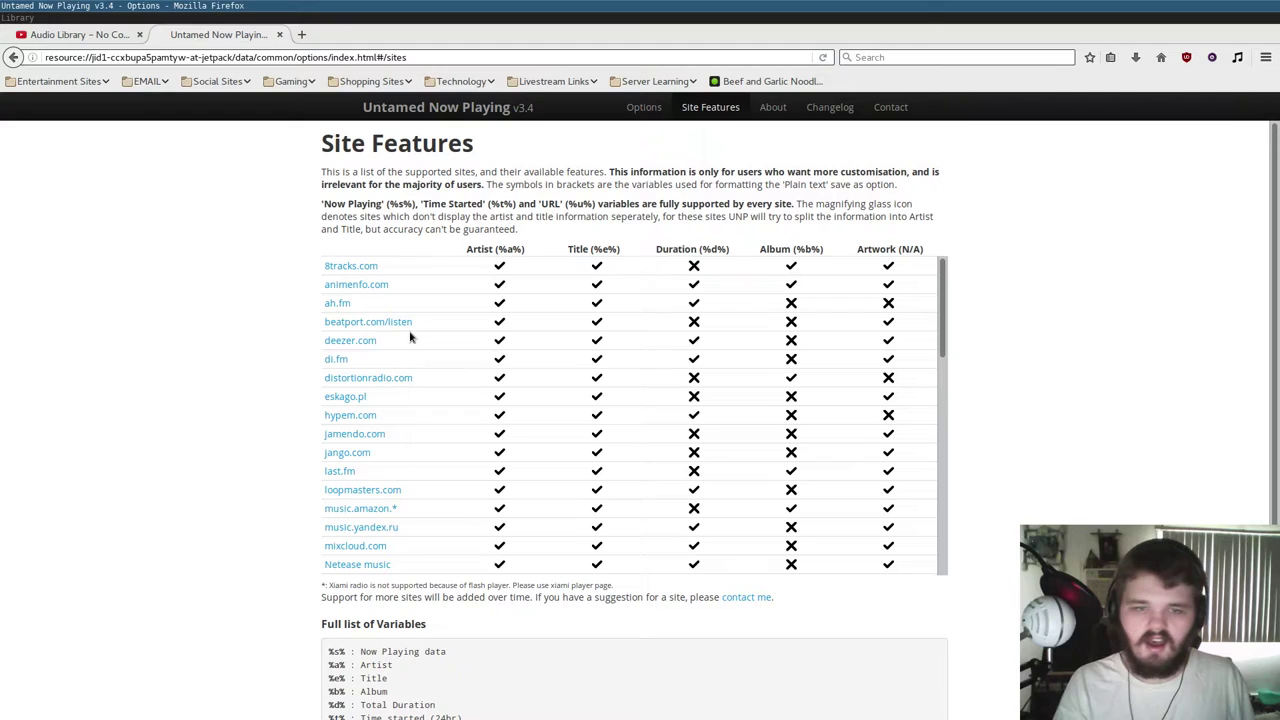
scroll(415, 345, down, 3)
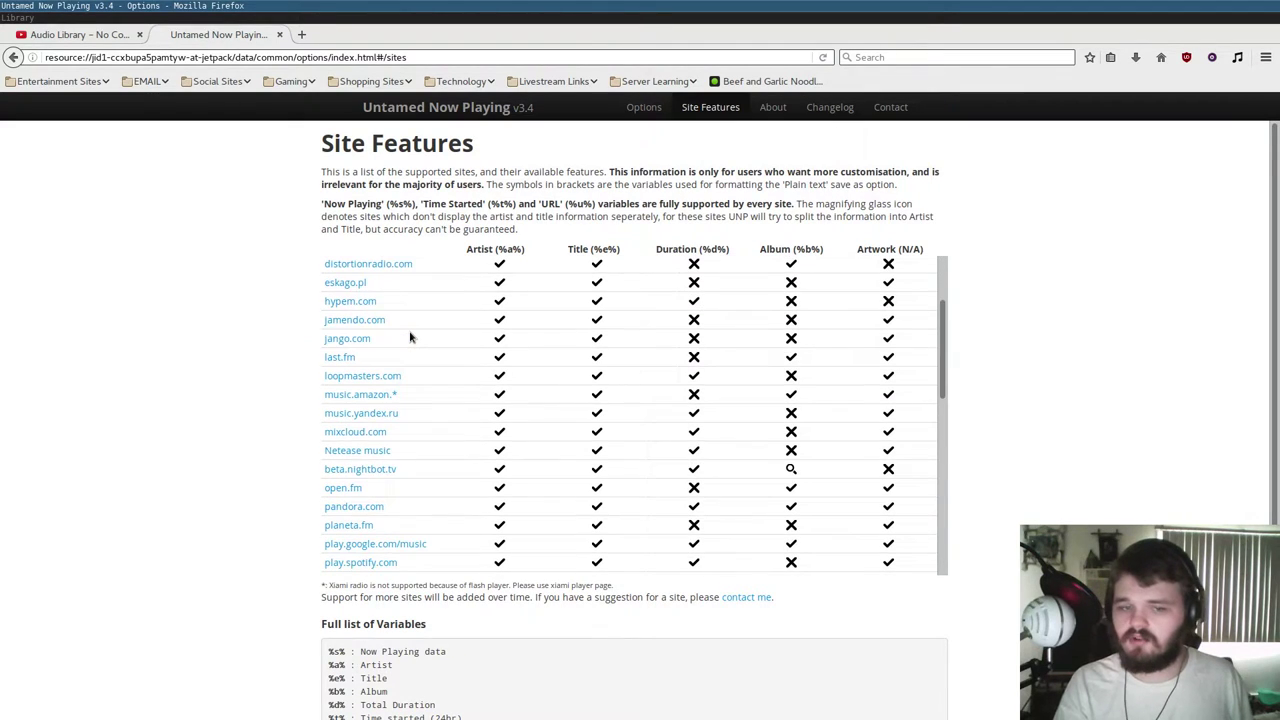
scroll(409, 337, down, 9)
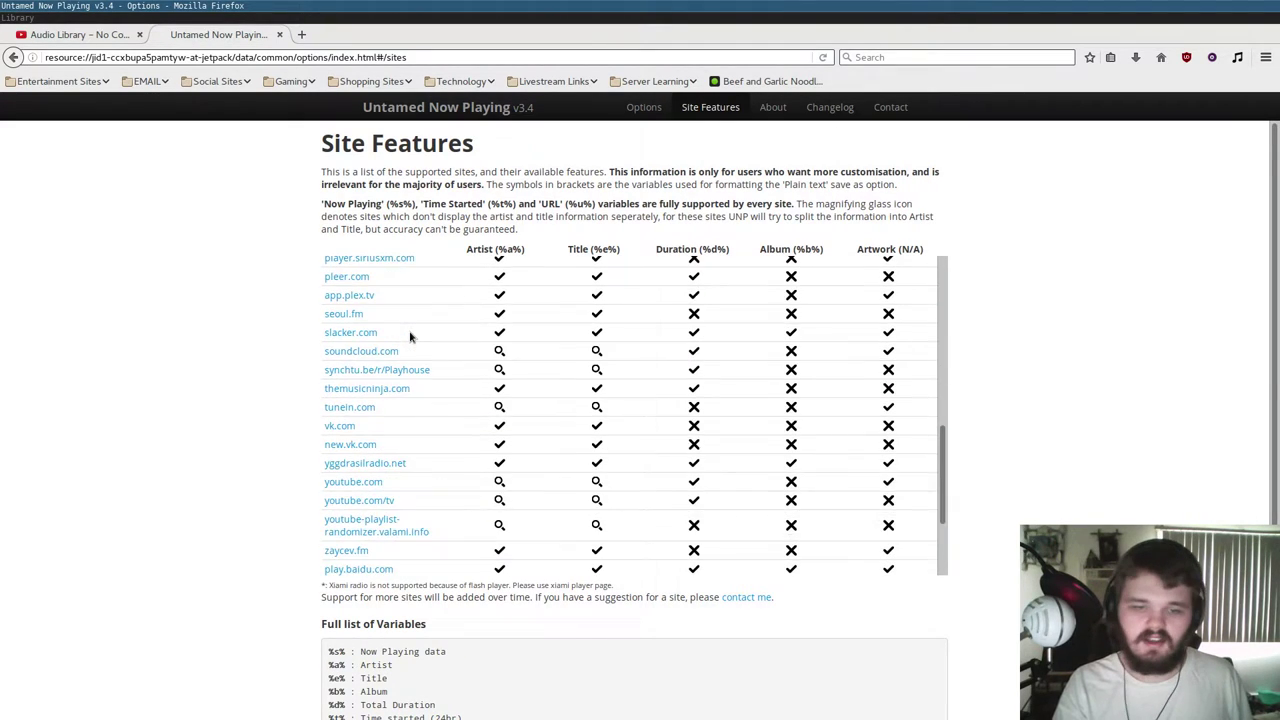
scroll(409, 337, down, 3)
scroll(409, 337, up, 9)
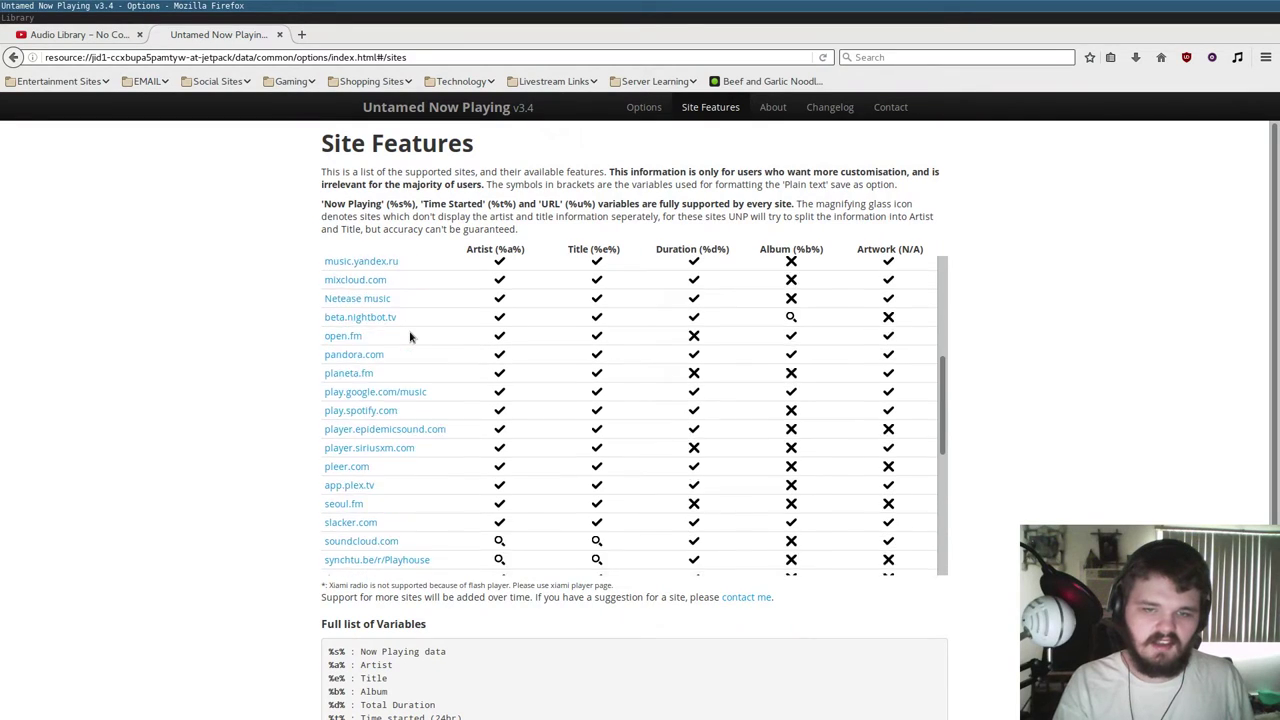
click(556, 81)
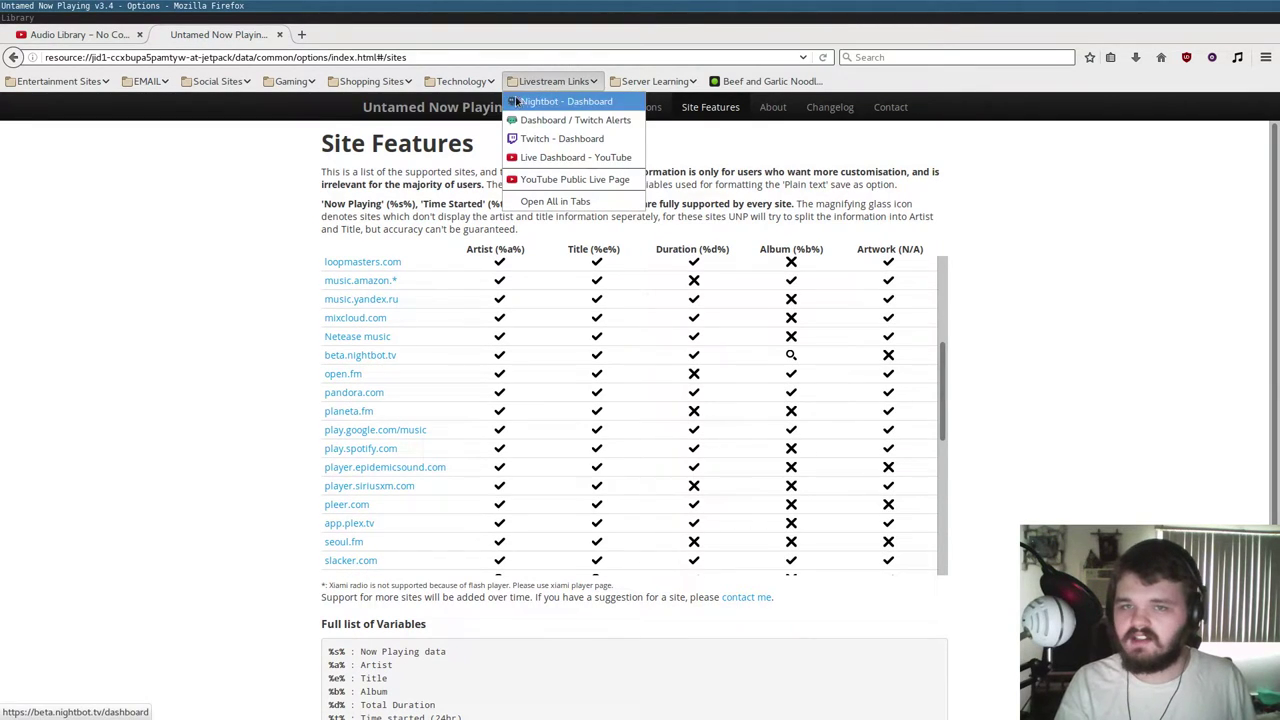
click(518, 102)
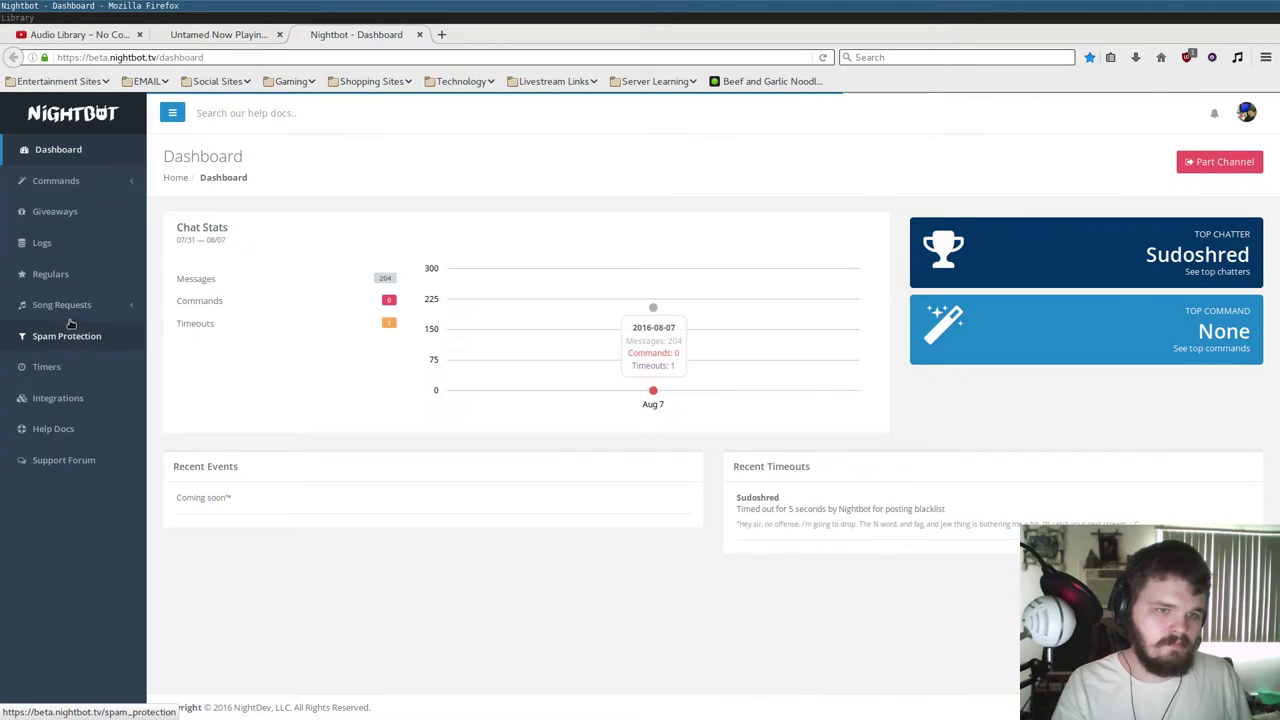
click(64, 305)
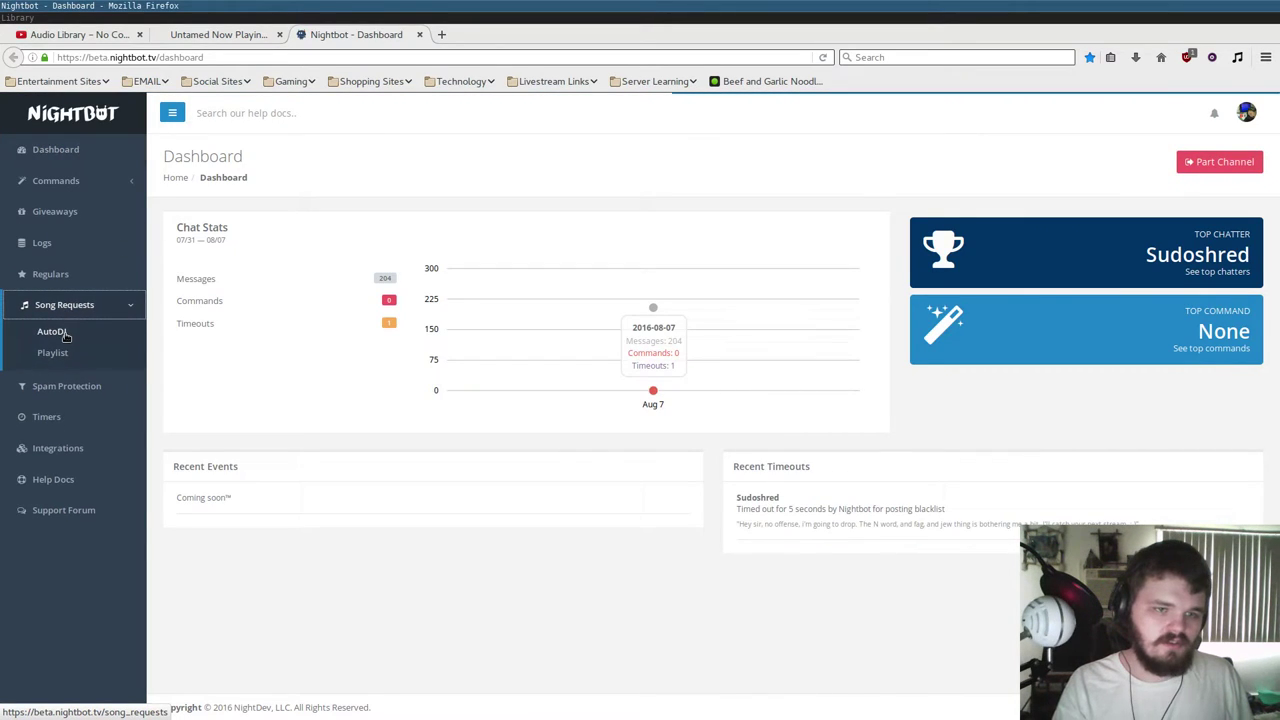
click(63, 335)
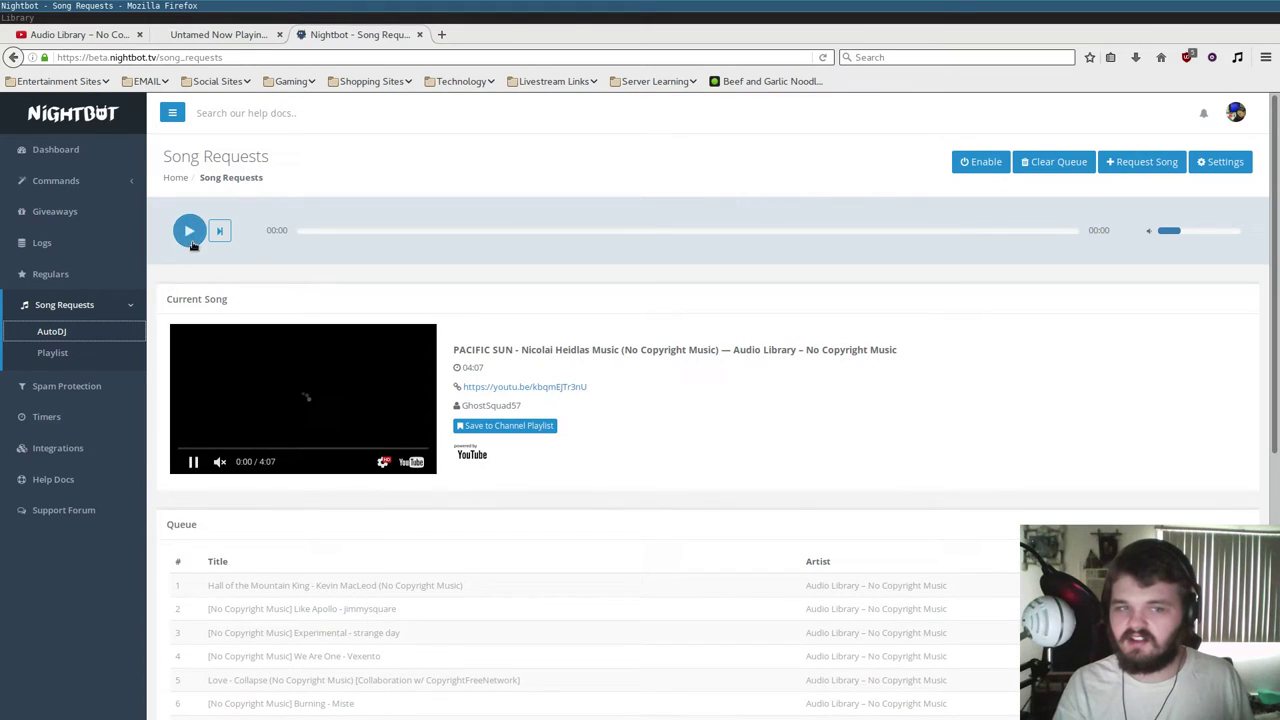
click(191, 240)
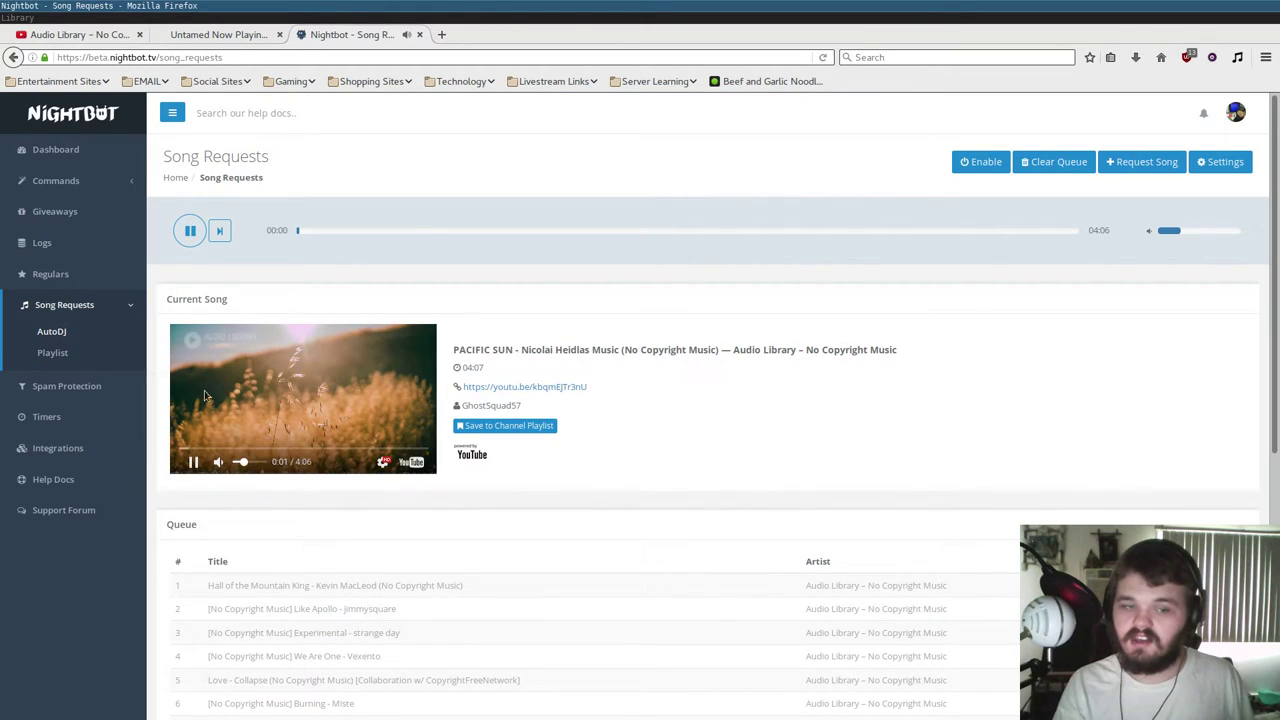
click(190, 230)
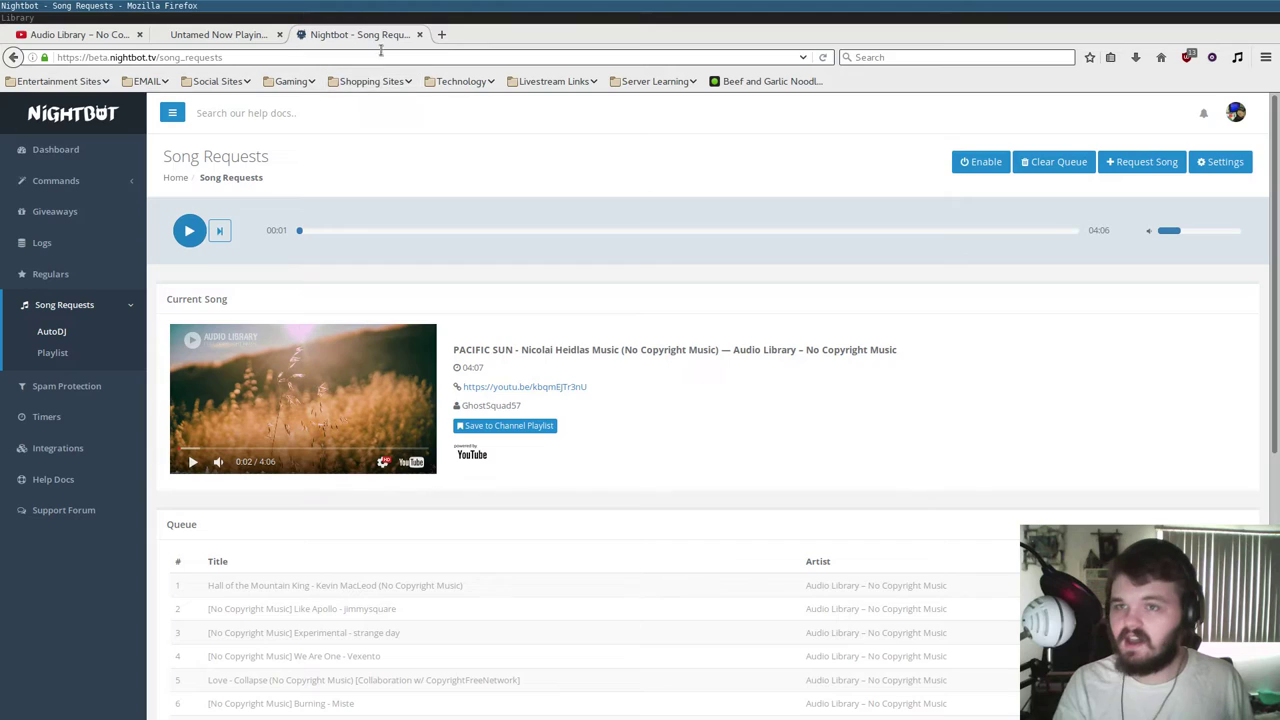
click(419, 34)
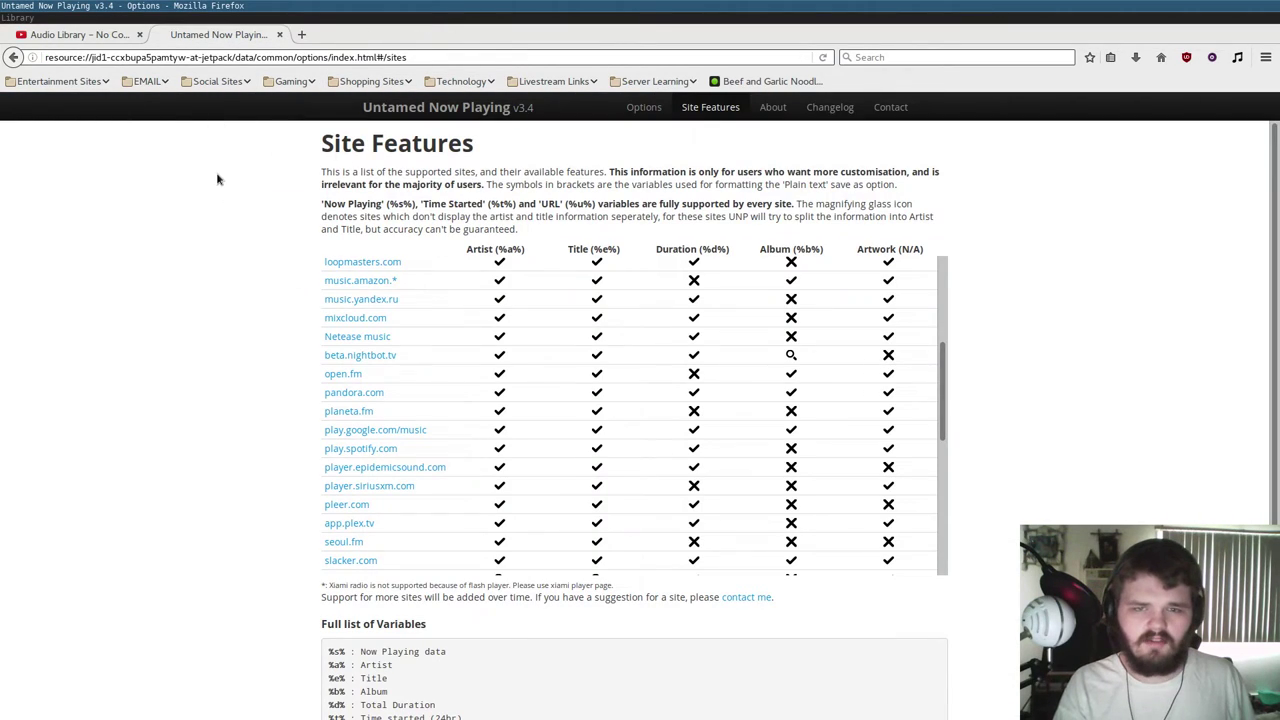
- Switch to the Audio Library channel and play the Summer Smile - Silent Partner video
scroll(189, 209, down, 3)
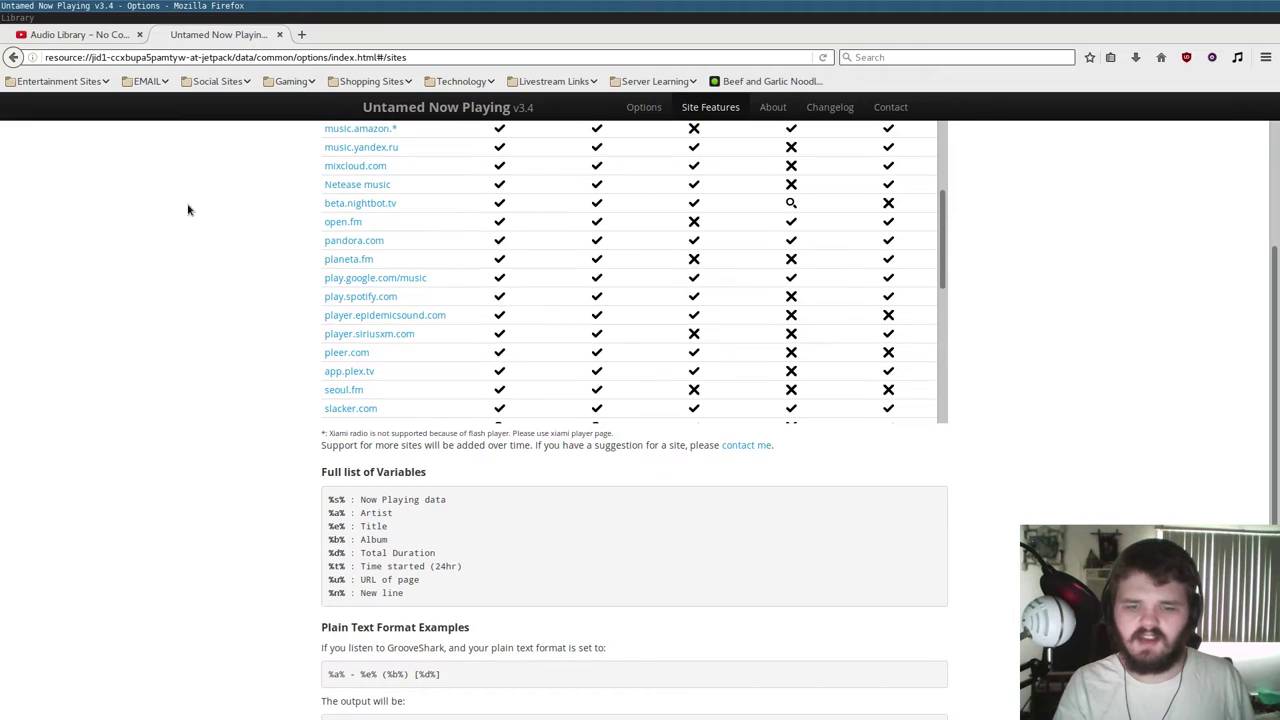
click(86, 36)
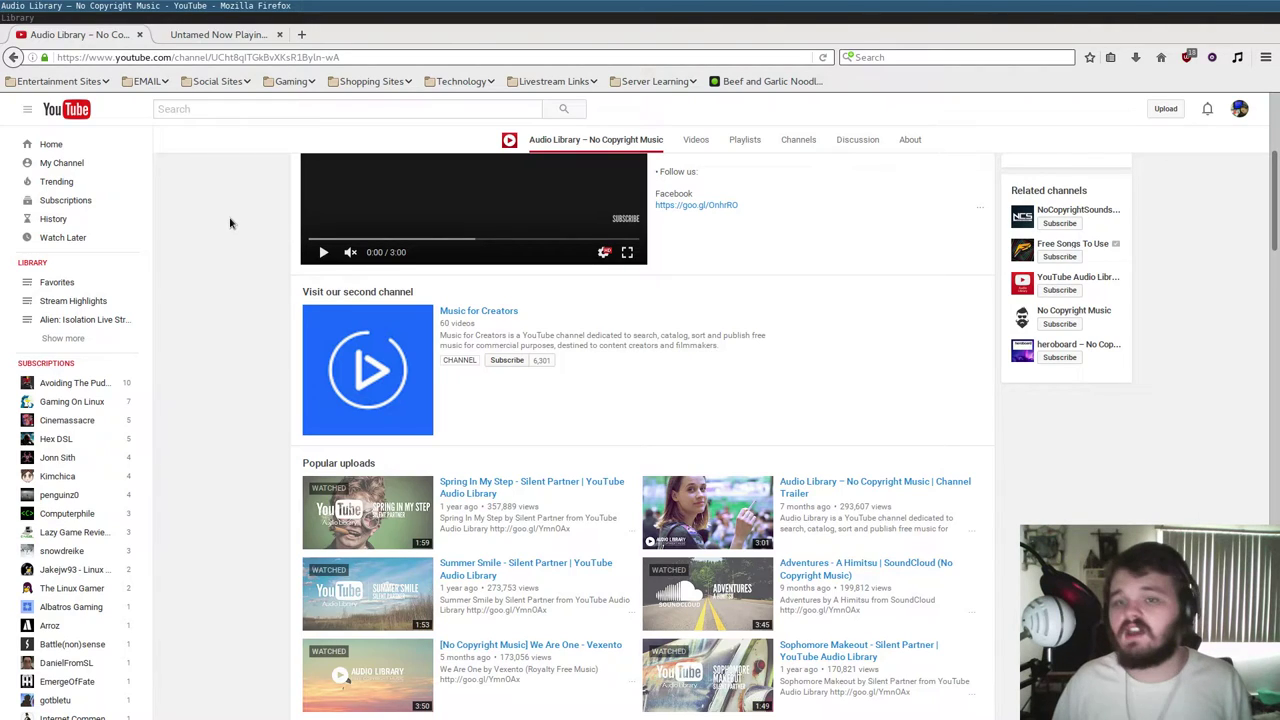
scroll(229, 257, down, 3)
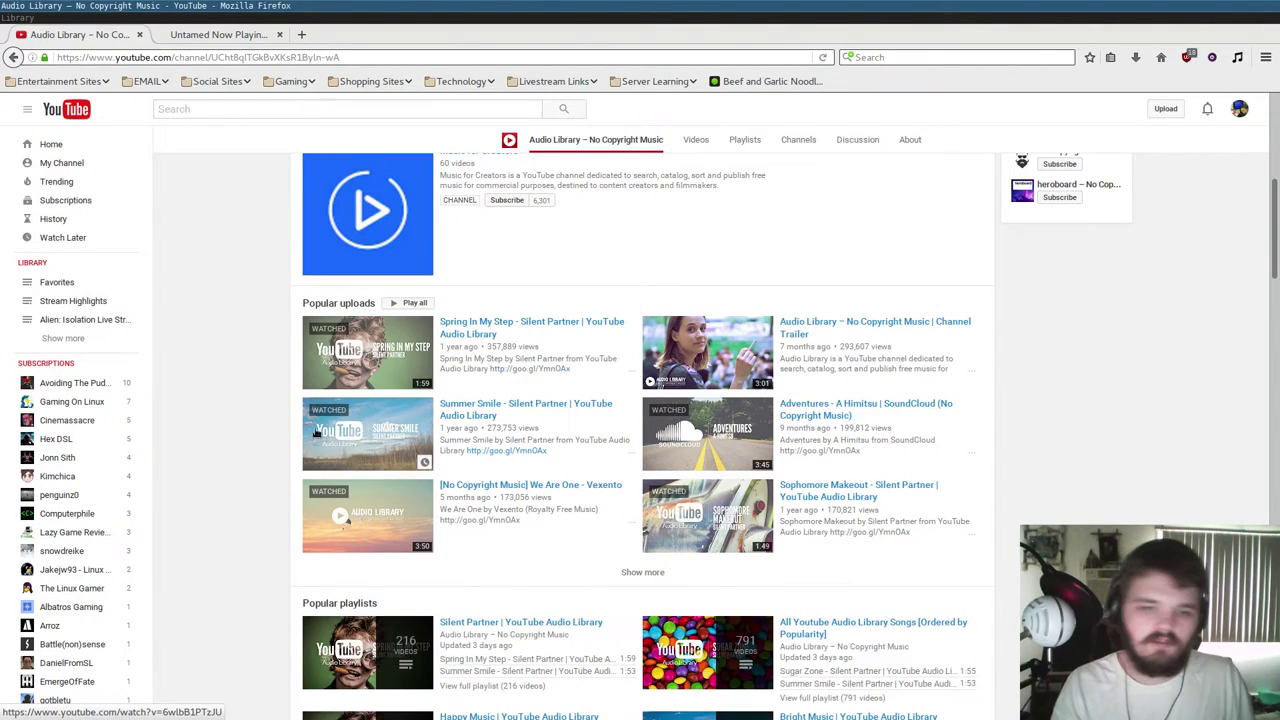
scroll(370, 418, down, 2)
scroll(370, 420, down, 4)
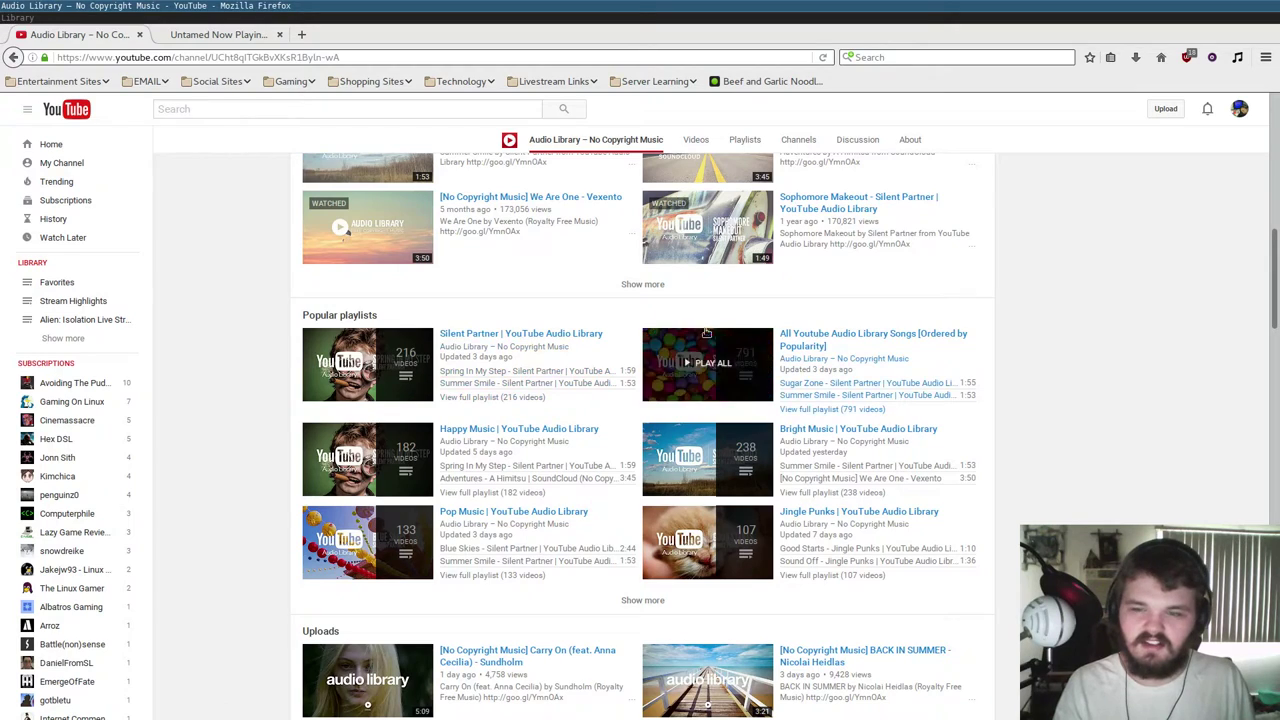
scroll(210, 316, up, 6)
click(420, 428)
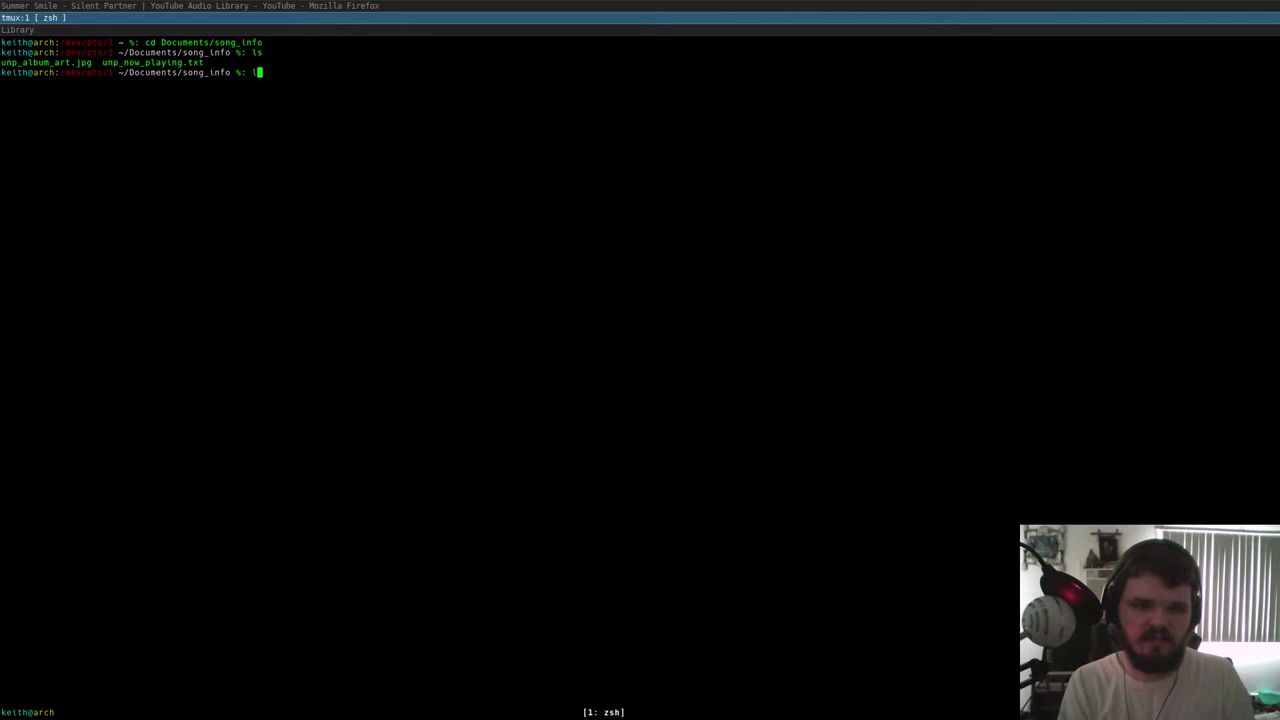
- Print unp_now_playing.txt from Documents/song_info using cat with tab completion
text(cat unp_)
key(Tab)
text(n)
key(Tab)
key(Return)
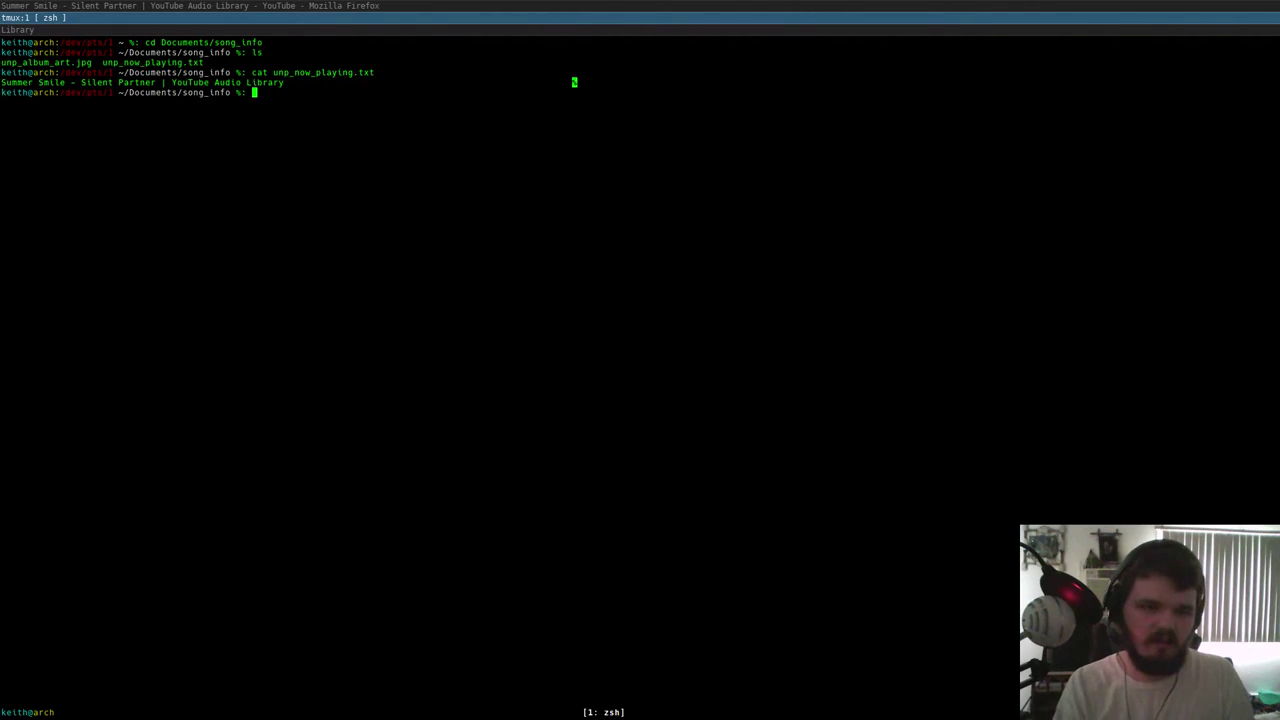
- Enlarge the terminal font, return to the home folder, and hide the terminal
key(ctrl+plus)
key(ctrl+plus)
key(ctrl+plus)
key(ctrl+plus)
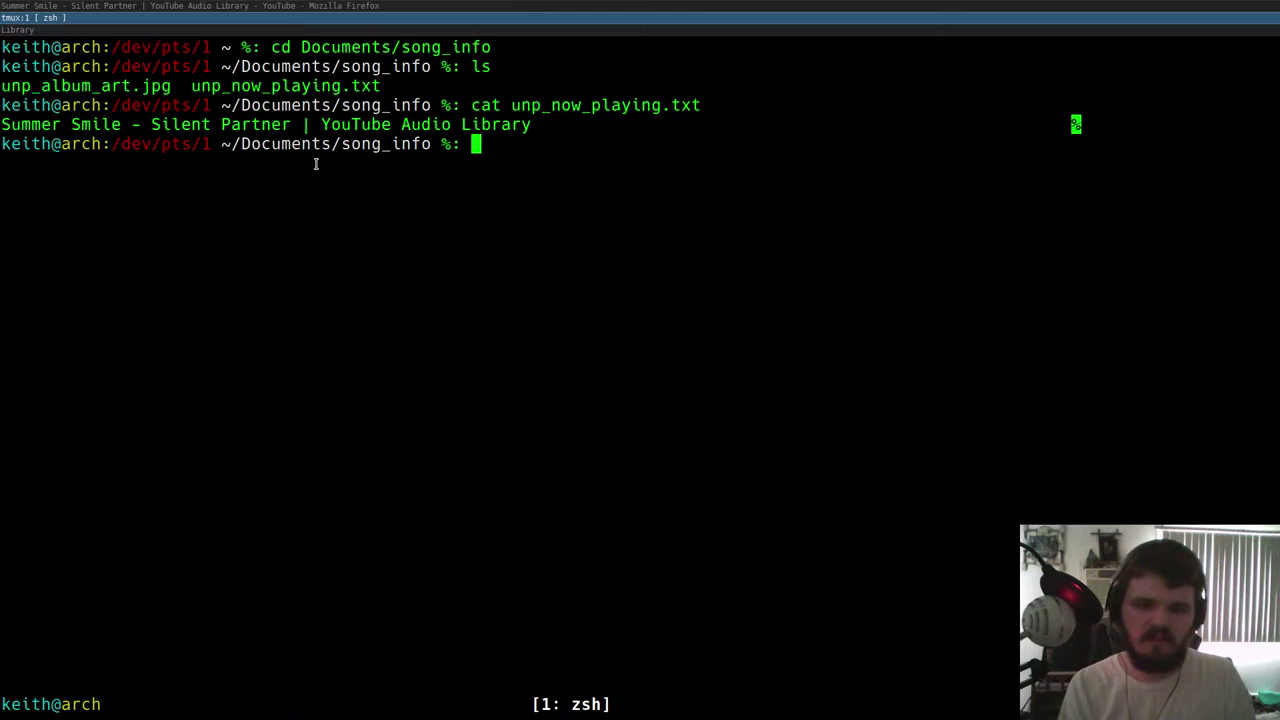
text(cd)
key(Return)
key(ctrl+d)
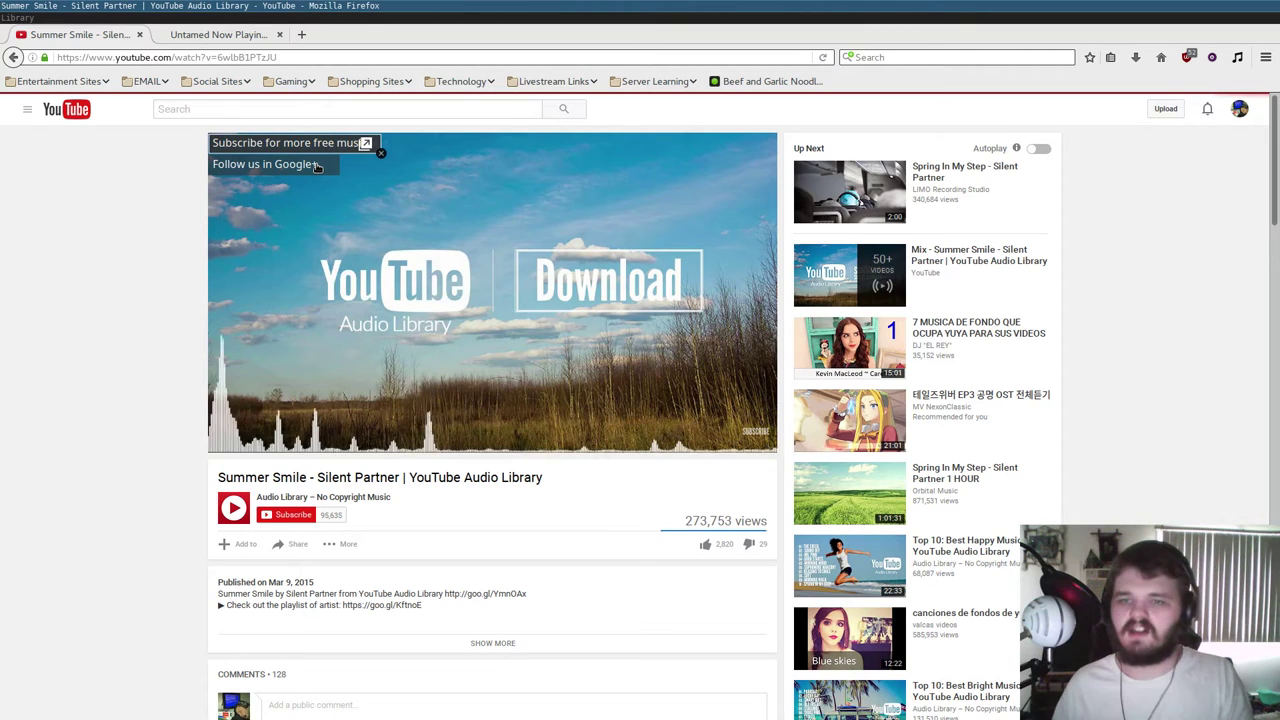
- Pause the Summer Smile video, switch to OBS, and toggle the preview on then off
click(324, 251)
key(super+2)
right_click(403, 240)
click(425, 249)
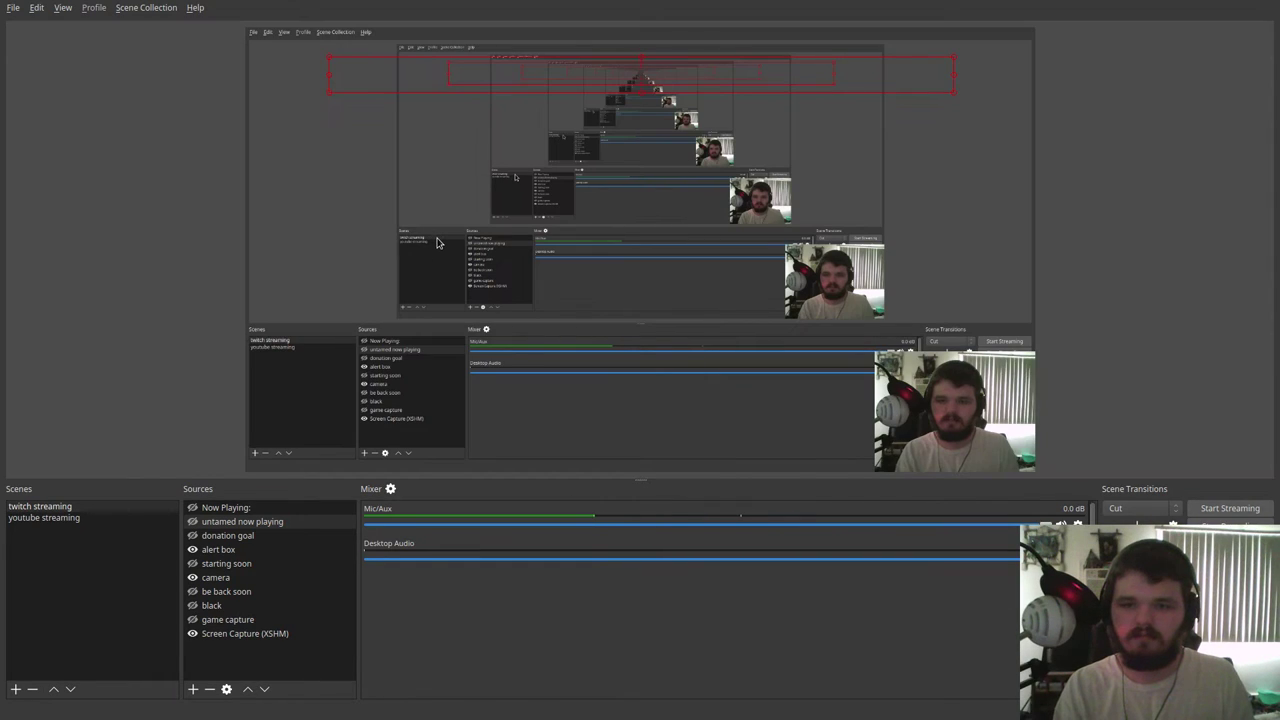
right_click(436, 242)
click(457, 246)
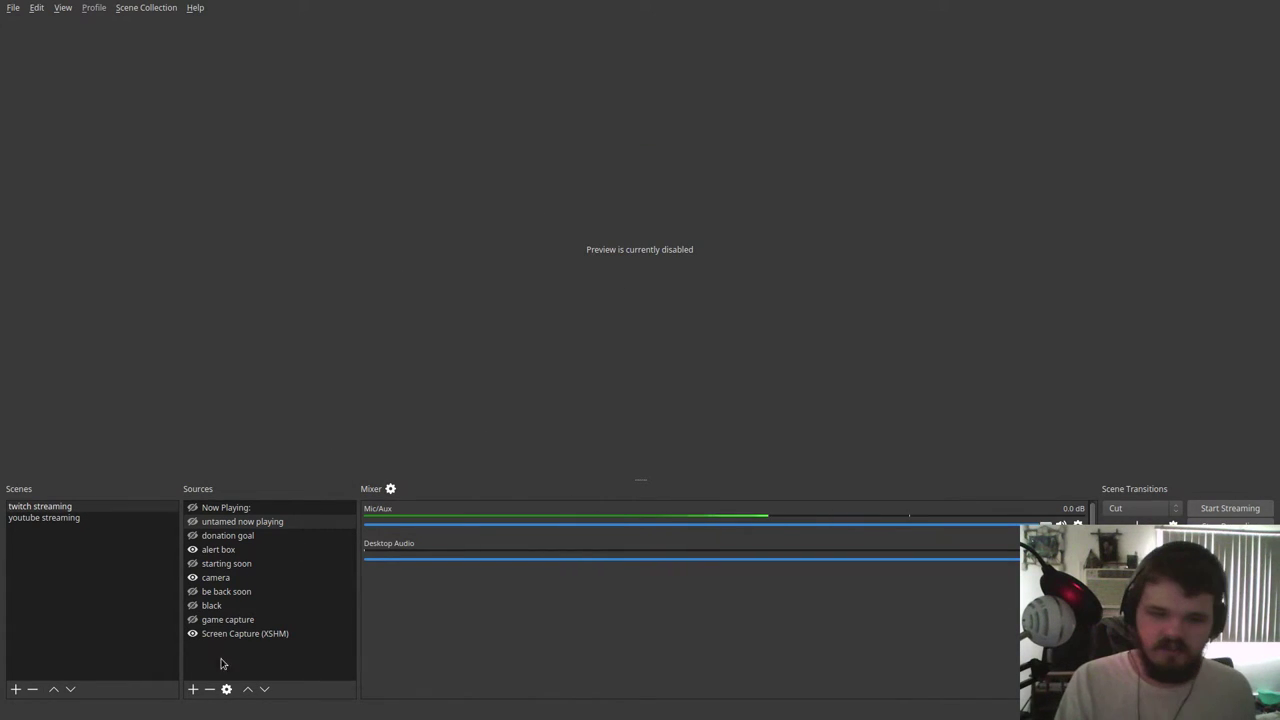
- Add a new Text (FreeType 2) source to the scene
click(194, 689)
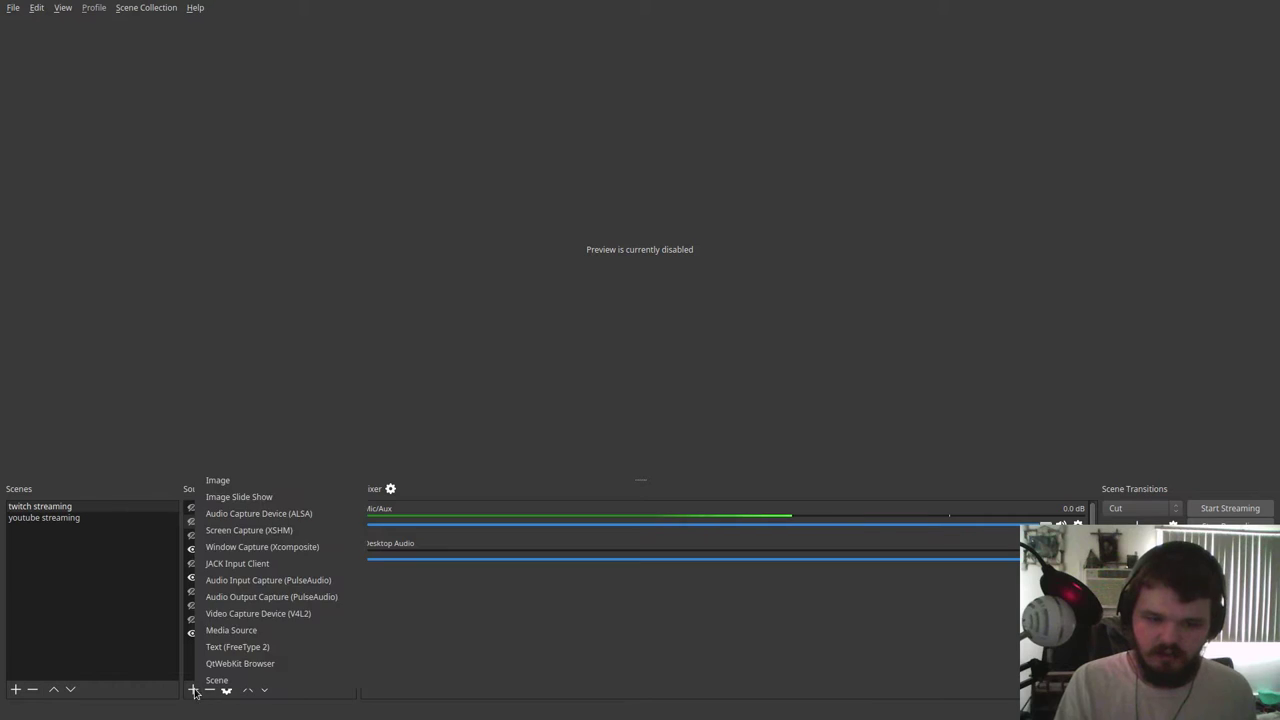
click(237, 647)
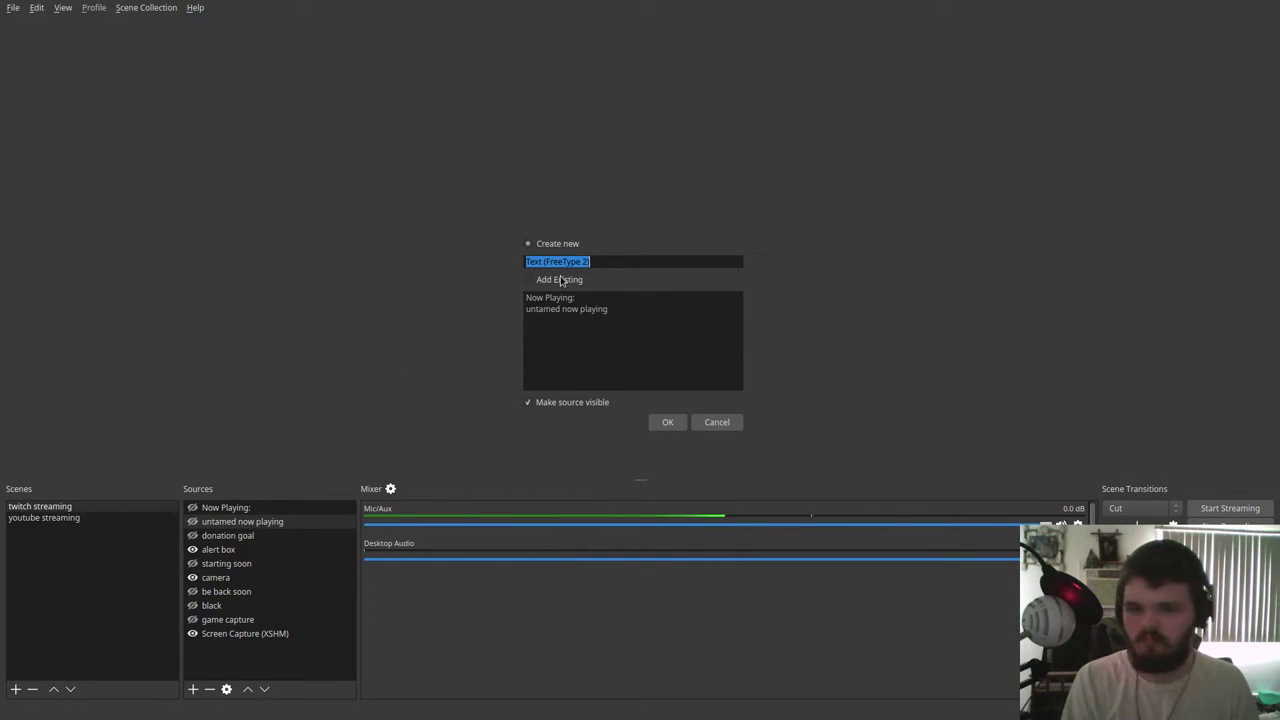
click(666, 421)
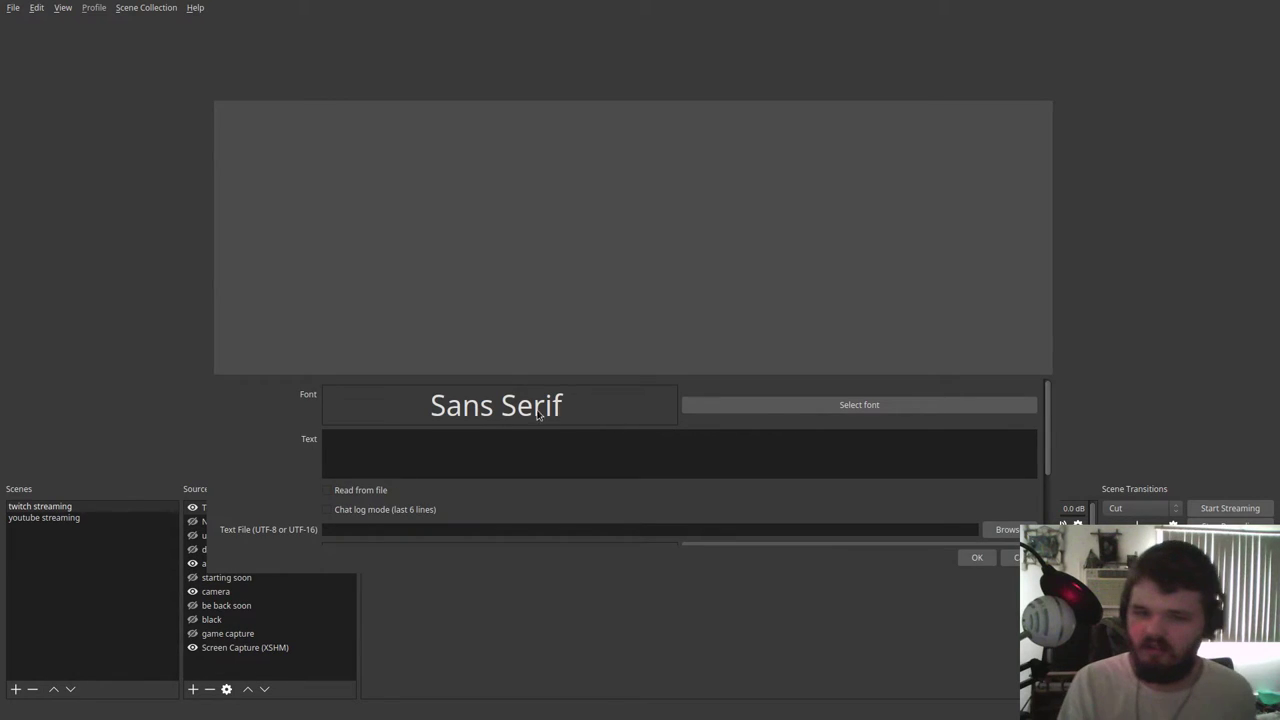
- Preview Oswald, Noto Sans Syriac Western, Serto, Utopia and Noto Sans Mongolian fonts, then cancel
click(771, 401)
click(525, 246)
click(525, 292)
click(527, 246)
scroll(527, 244, up, 10)
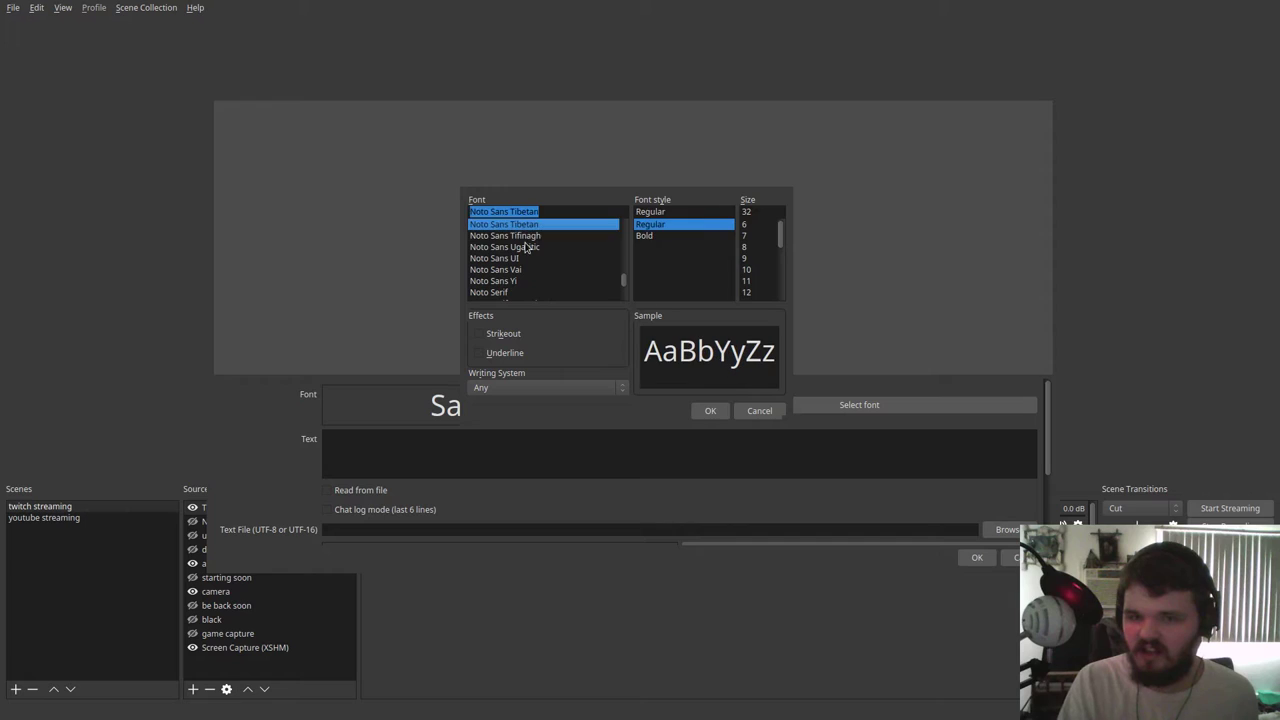
scroll(528, 255, up, 3)
click(527, 246)
scroll(537, 265, down, 10)
click(536, 281)
scroll(530, 275, down, 8)
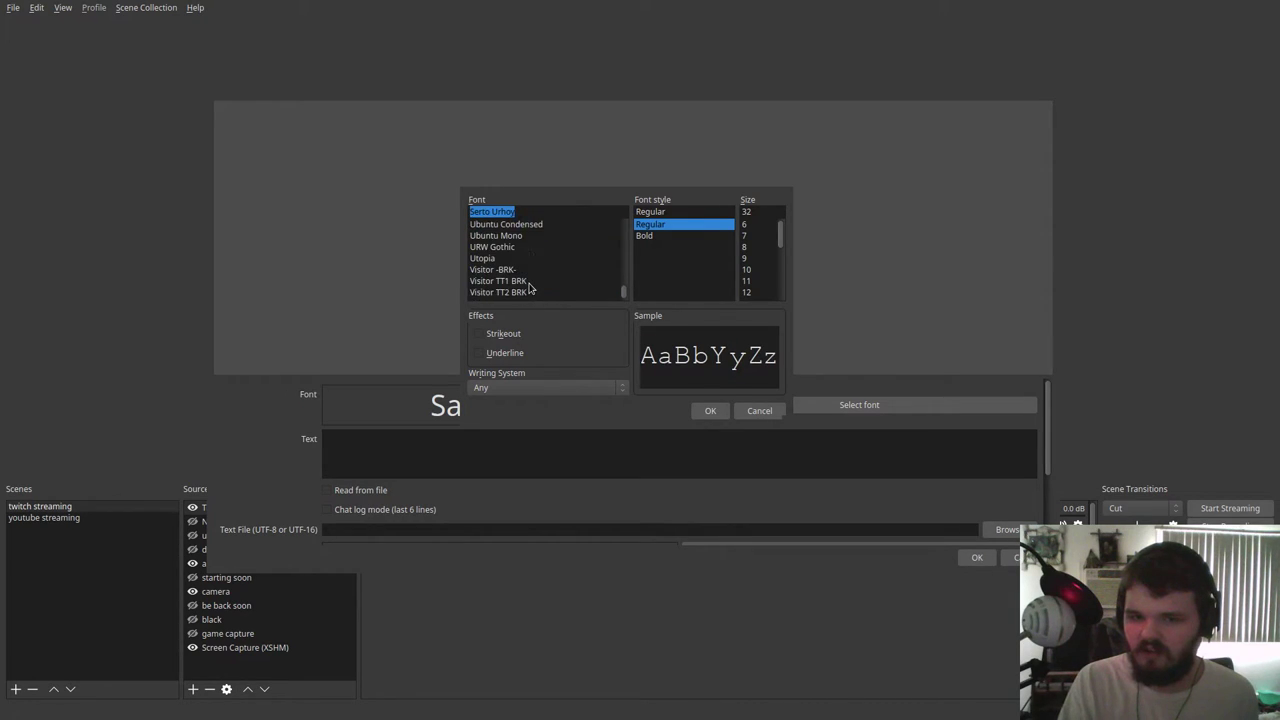
click(521, 258)
scroll(520, 268, up, 15)
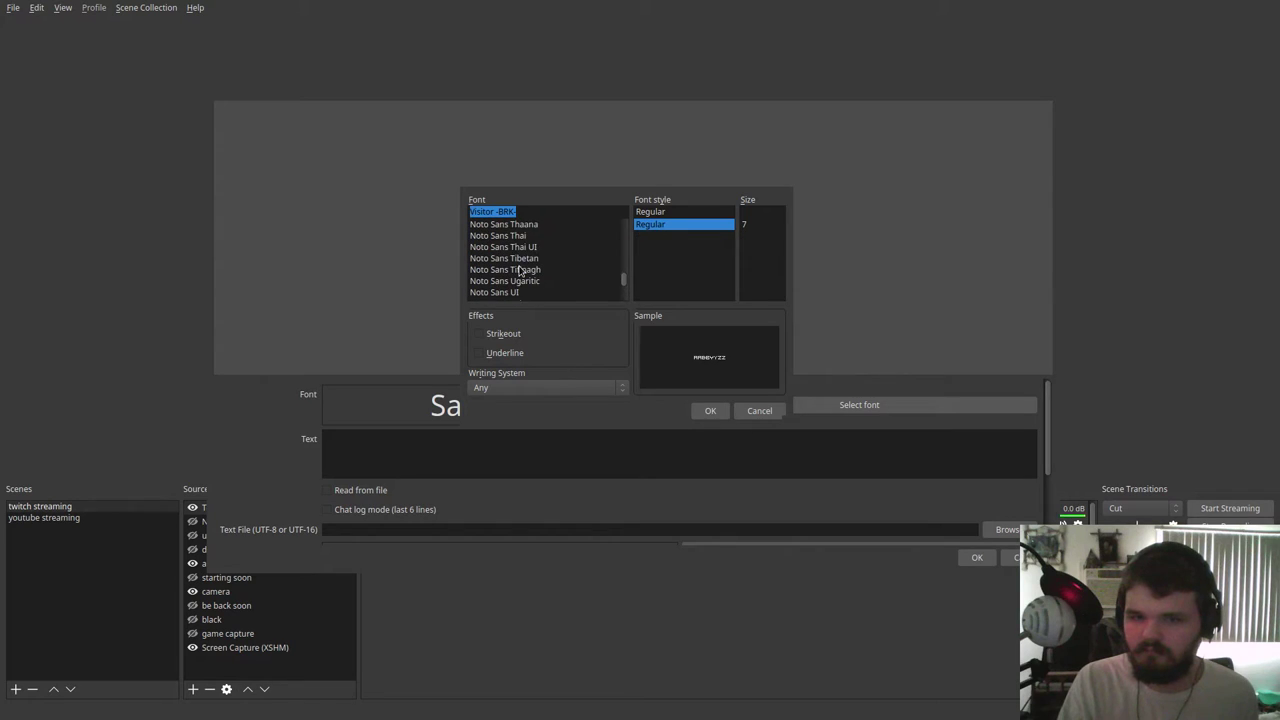
click(535, 236)
scroll(534, 232, up, 4)
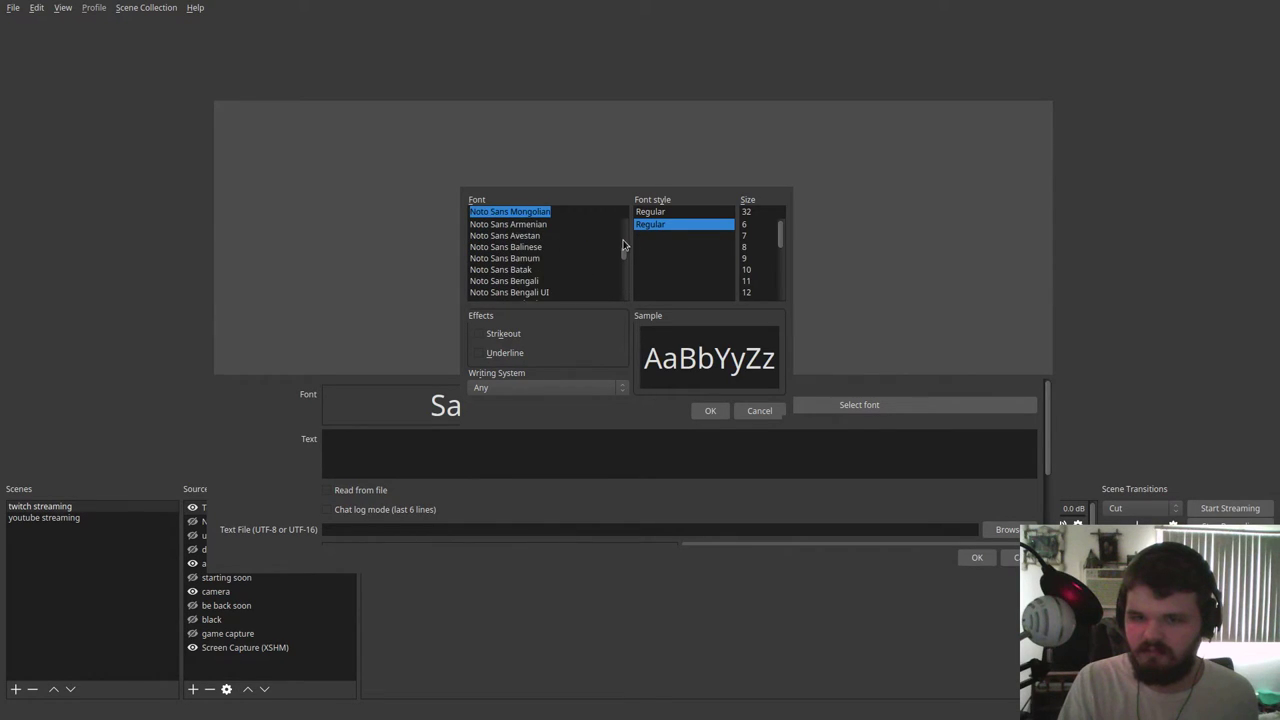
drag(626, 257, 620, 205)
click(760, 410)
- Try strikeout and underline in the font chooser, undo both, and close without changes
click(802, 405)
click(503, 334)
click(504, 353)
click(504, 353)
click(504, 334)
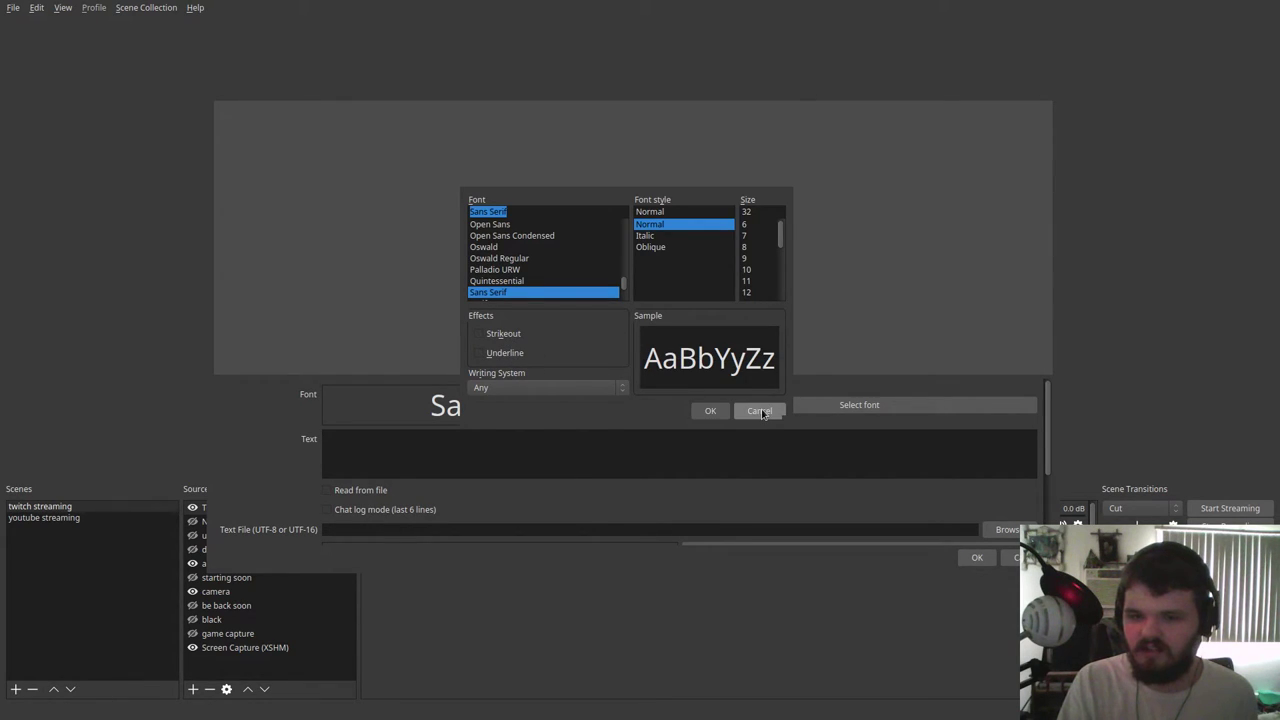
click(748, 410)
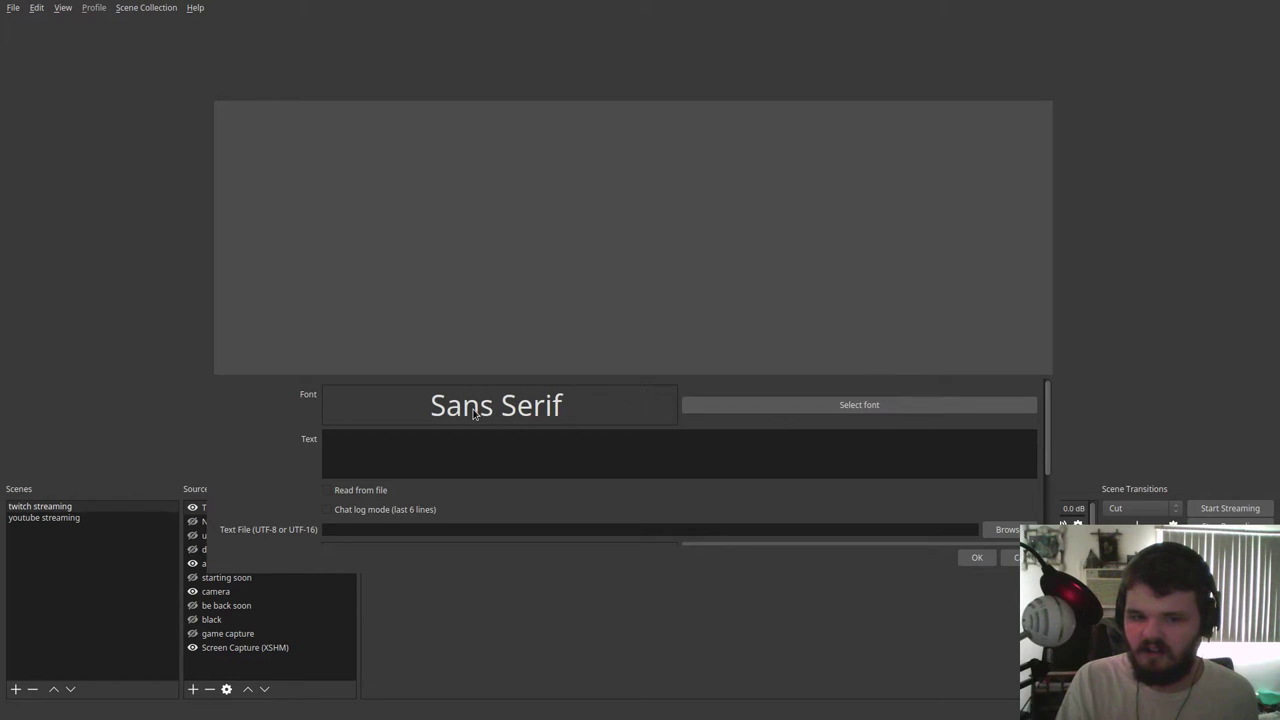
- Make the text source read from Documents/song_info/unp_now_playing.txt, showing the Summer Smile title
scroll(470, 414, down, 1)
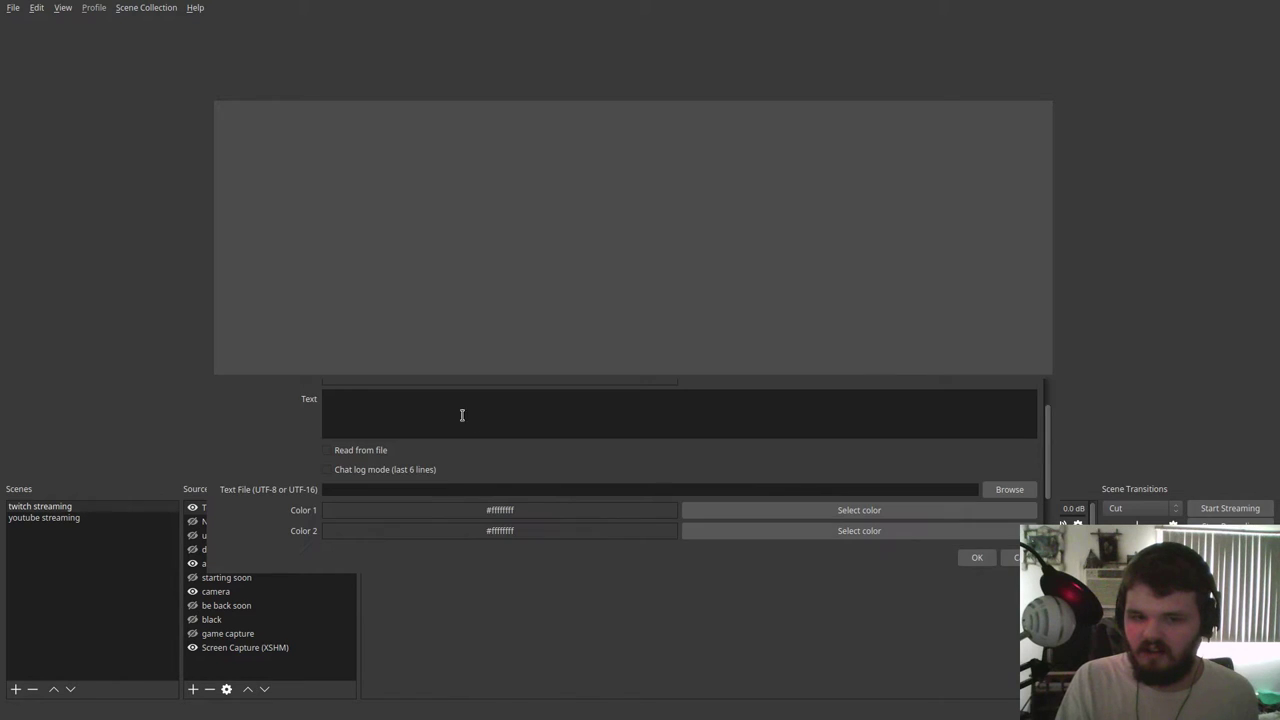
click(344, 449)
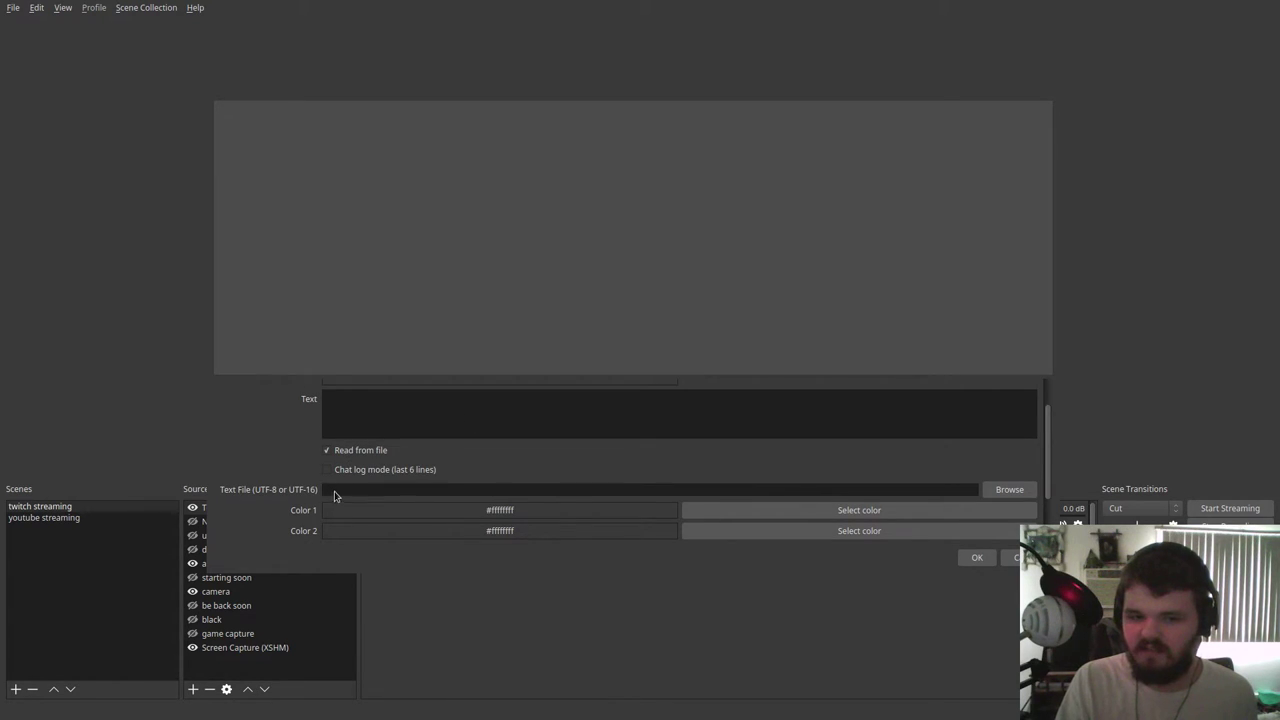
click(1009, 489)
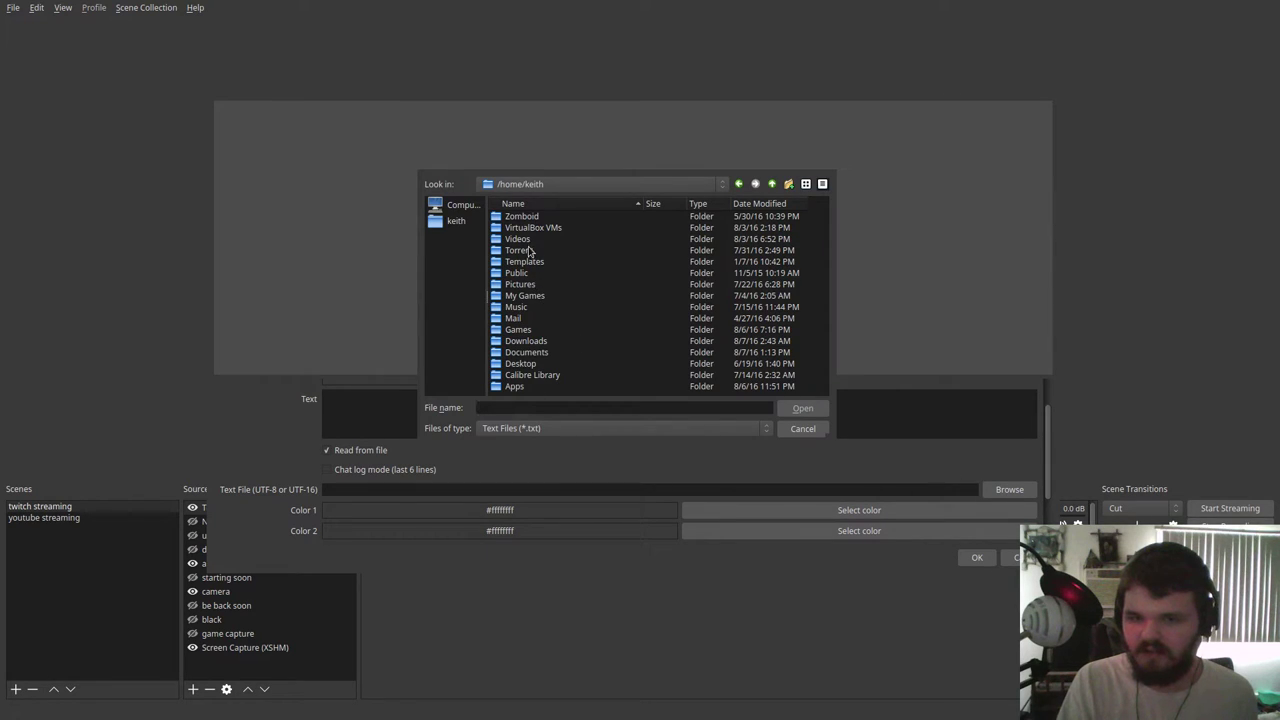
double_click(530, 353)
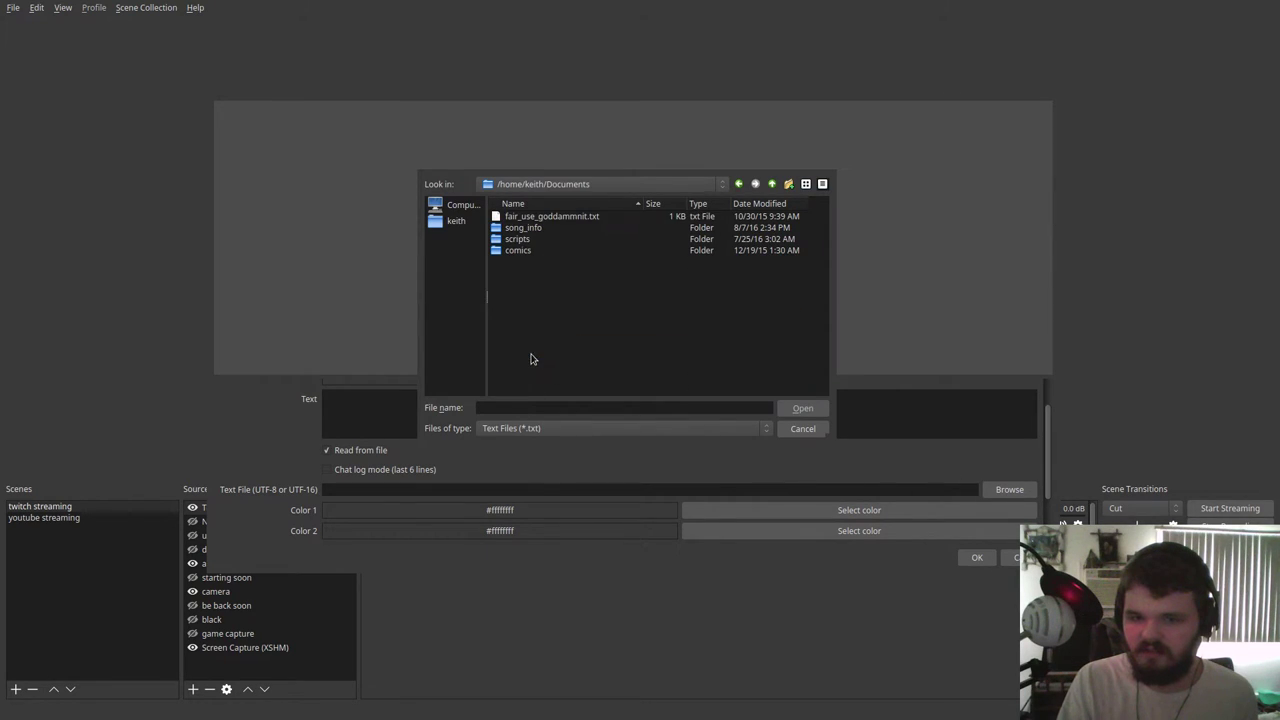
double_click(525, 228)
double_click(537, 217)
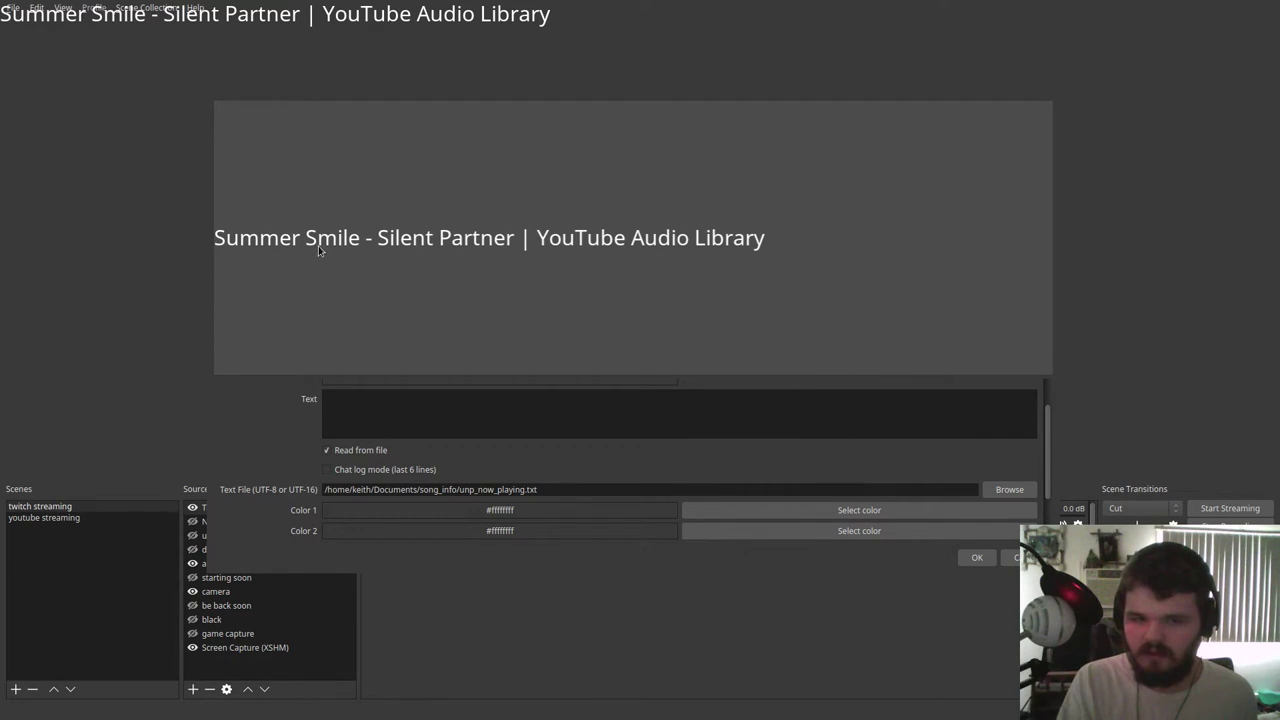
- Set the text gradient to Color 1 cyan #55ffff and Color 2 light blue #55aaff
scroll(301, 413, down, 1)
click(808, 471)
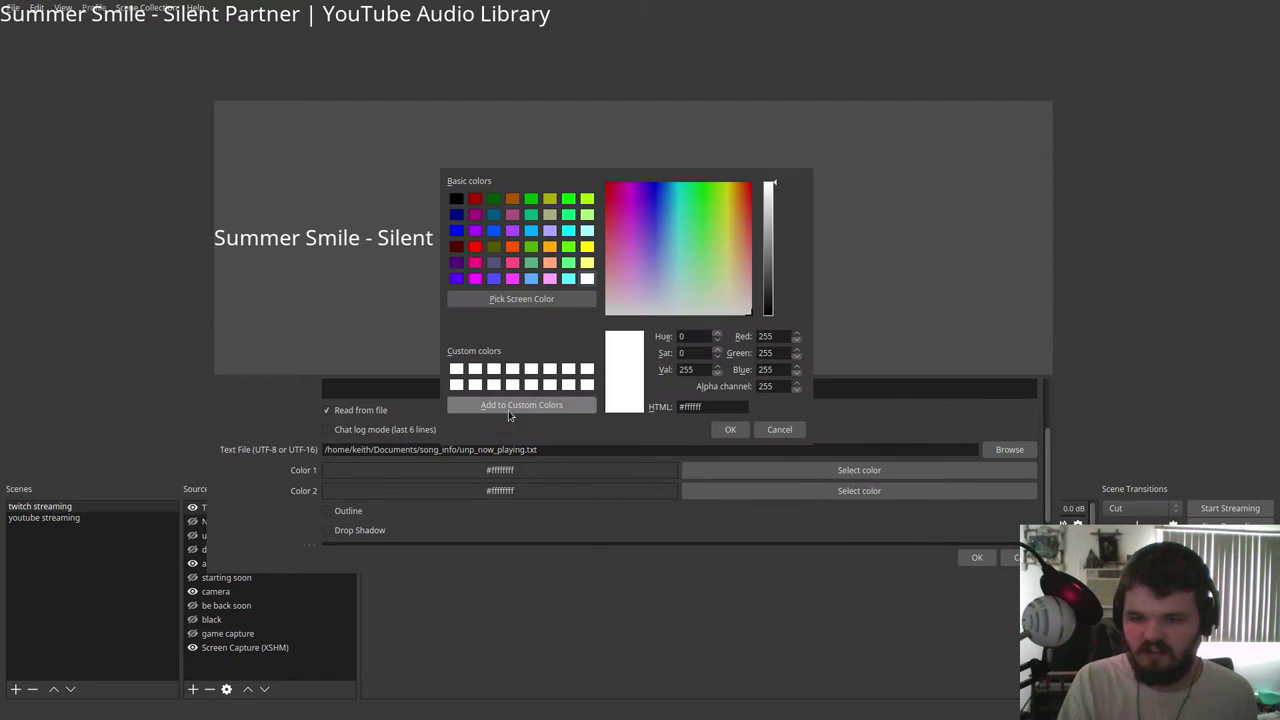
click(776, 431)
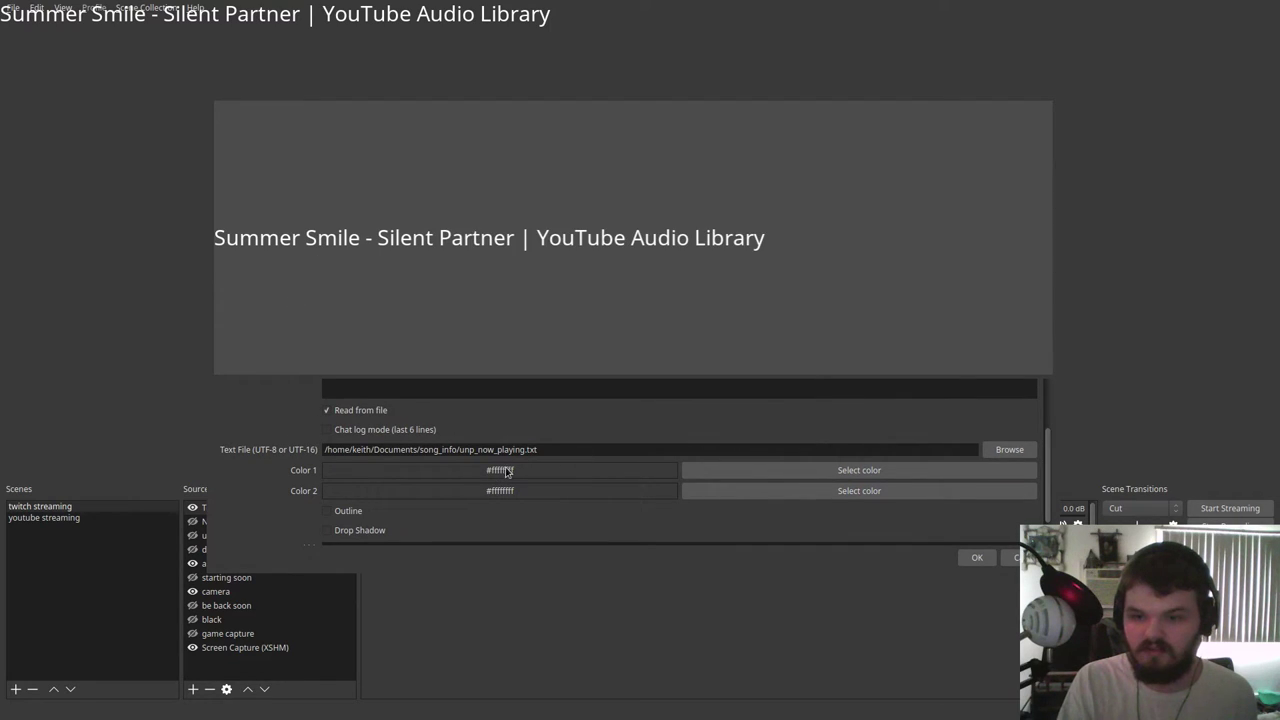
key(space)
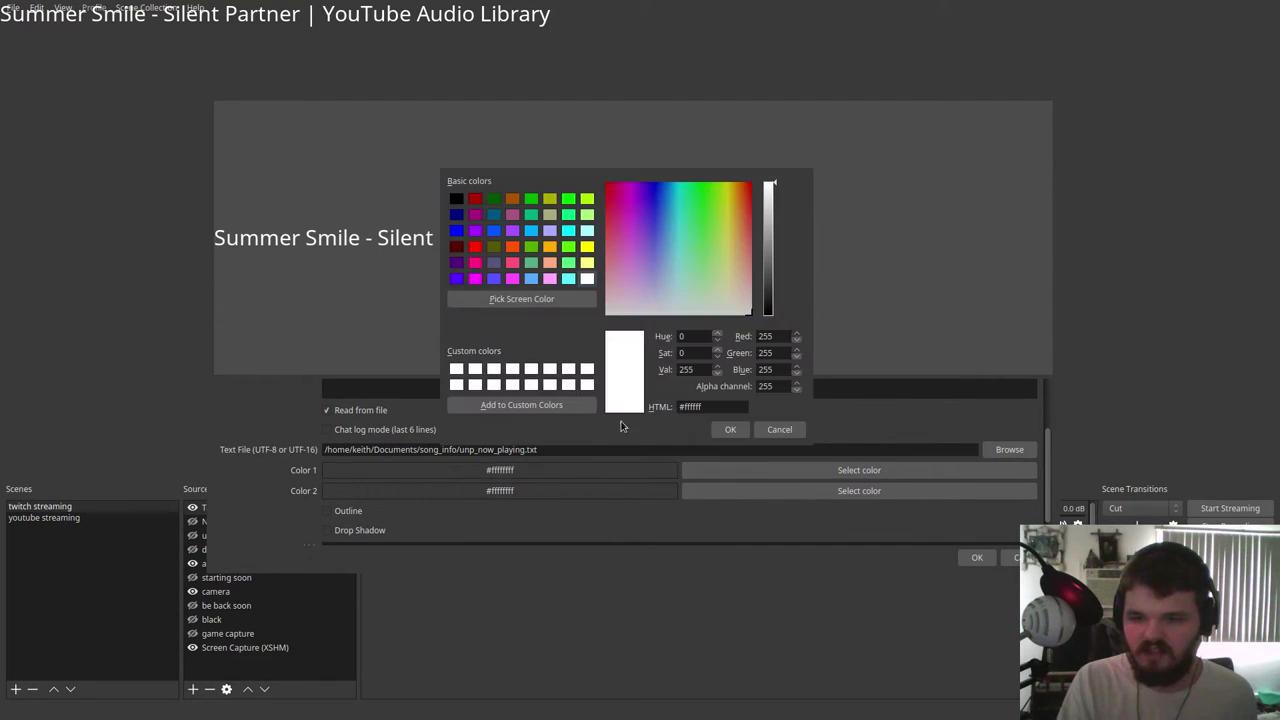
click(531, 250)
click(733, 429)
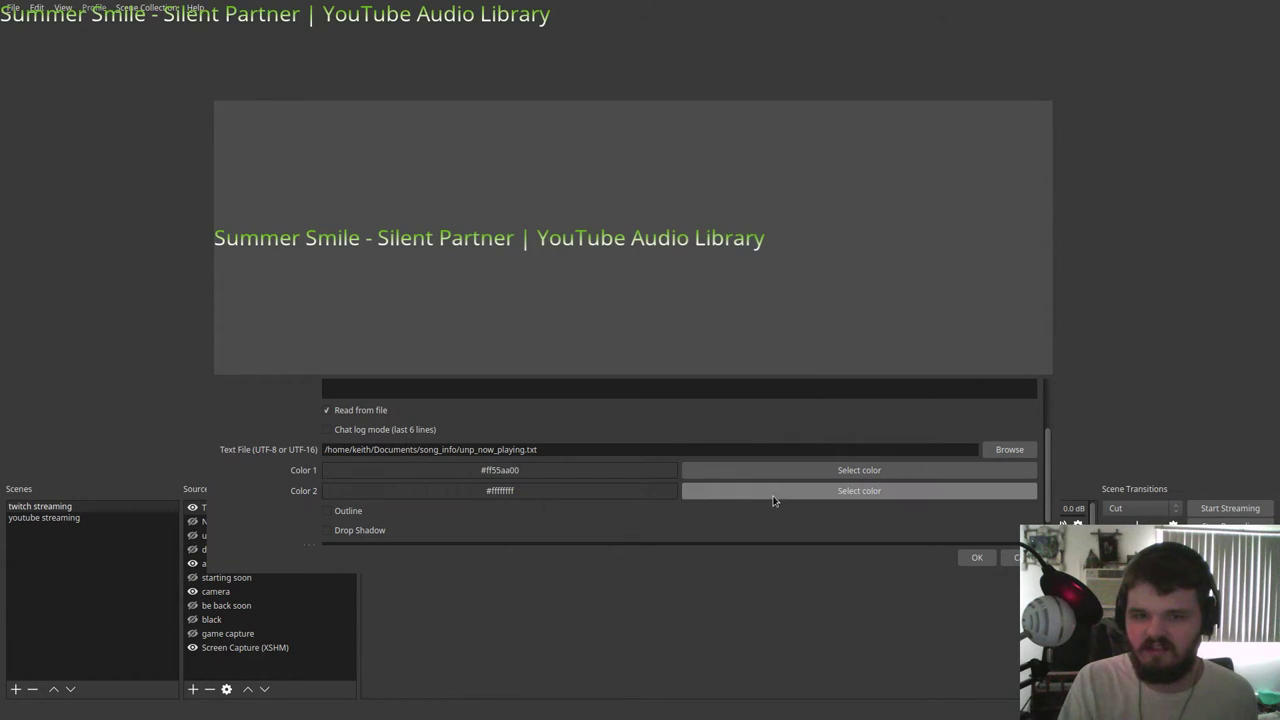
click(773, 492)
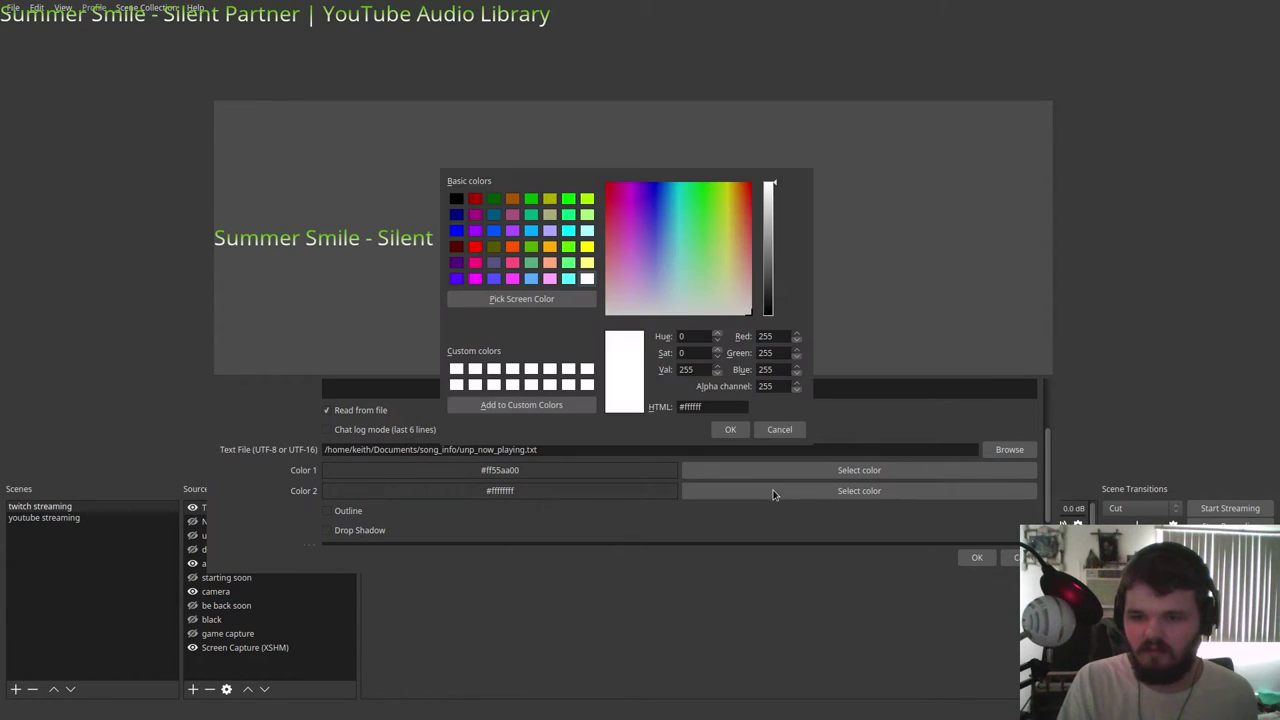
click(731, 429)
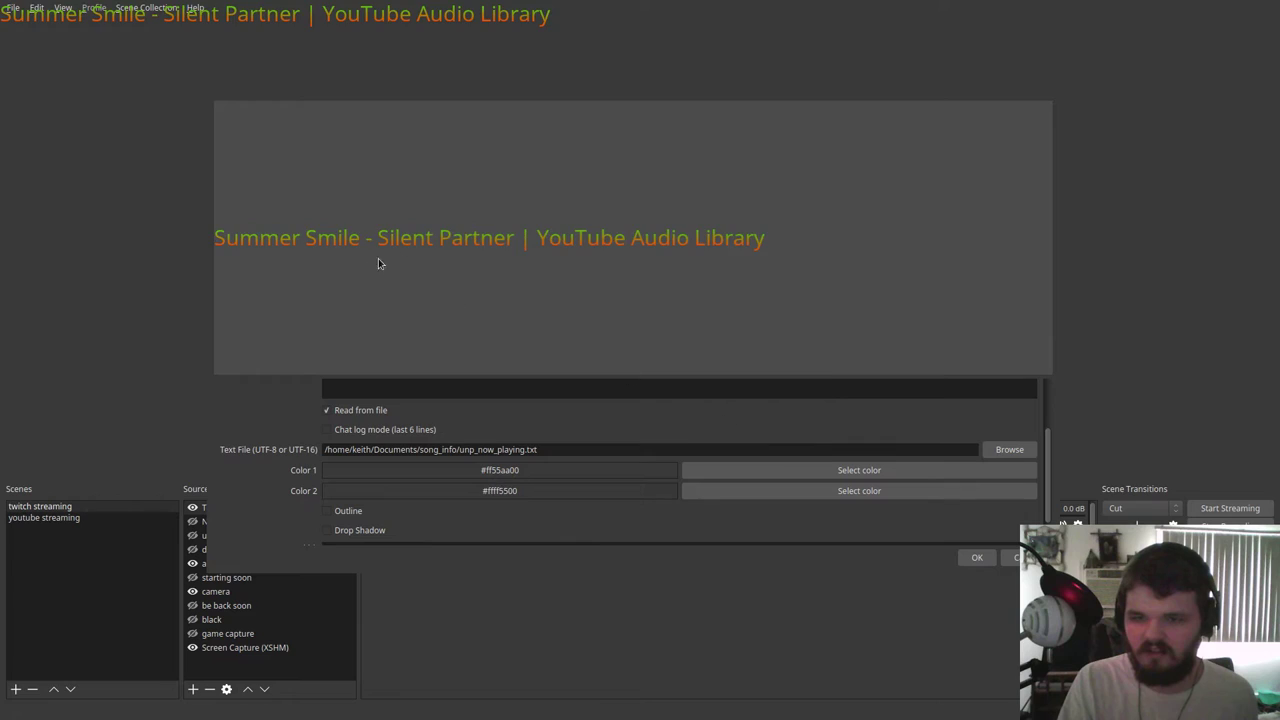
click(766, 469)
click(726, 430)
click(763, 491)
click(531, 279)
click(731, 429)
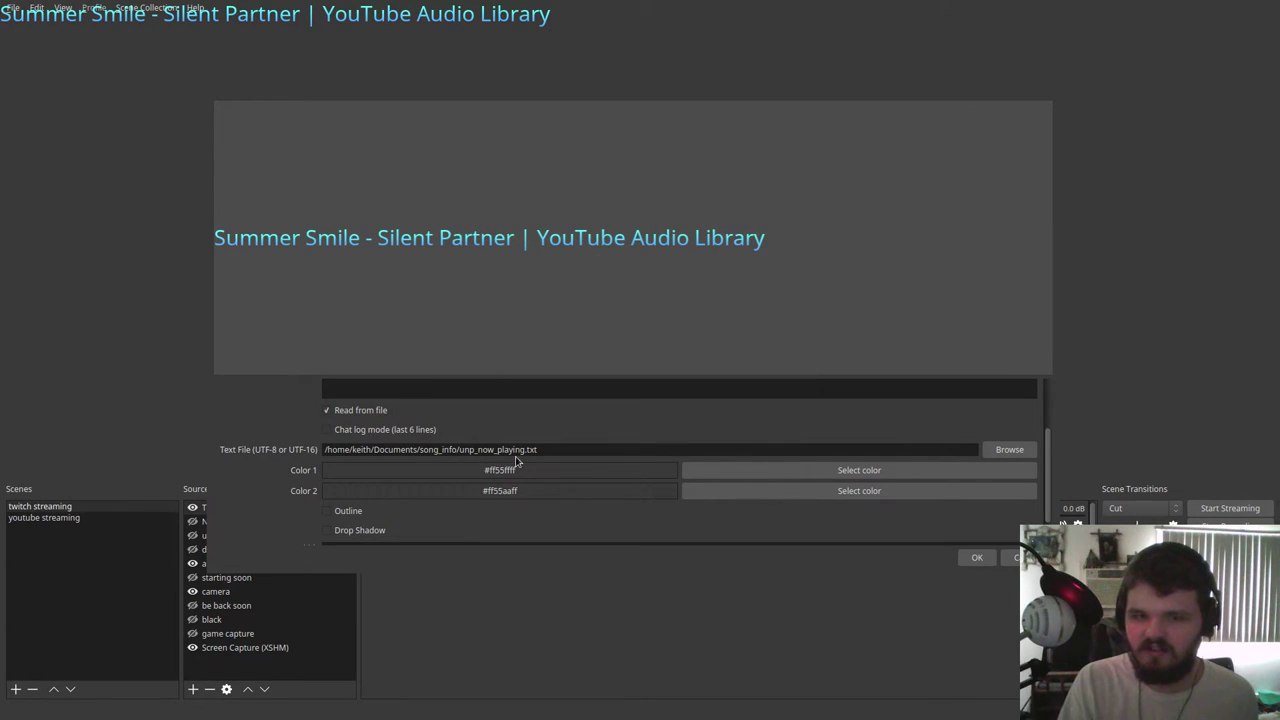
- Toggle the outline on and back off so the song title has no outline
scroll(302, 494, down, 1)
click(334, 478)
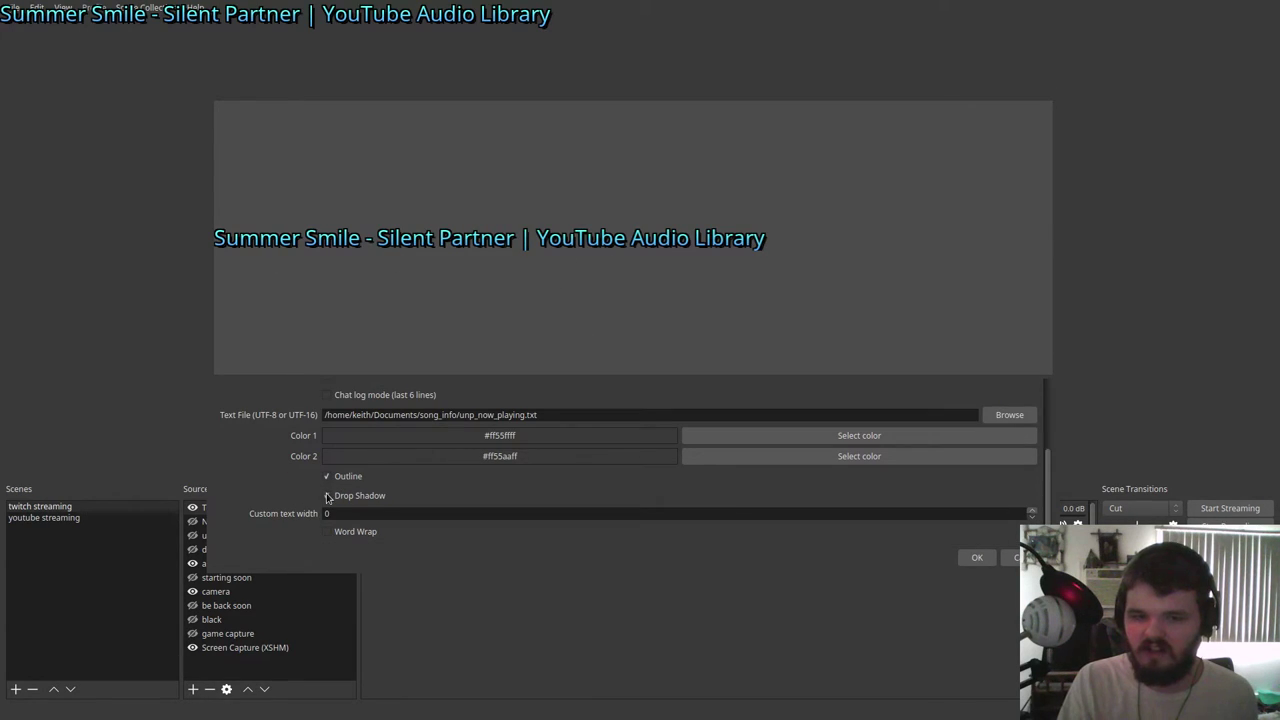
click(343, 474)
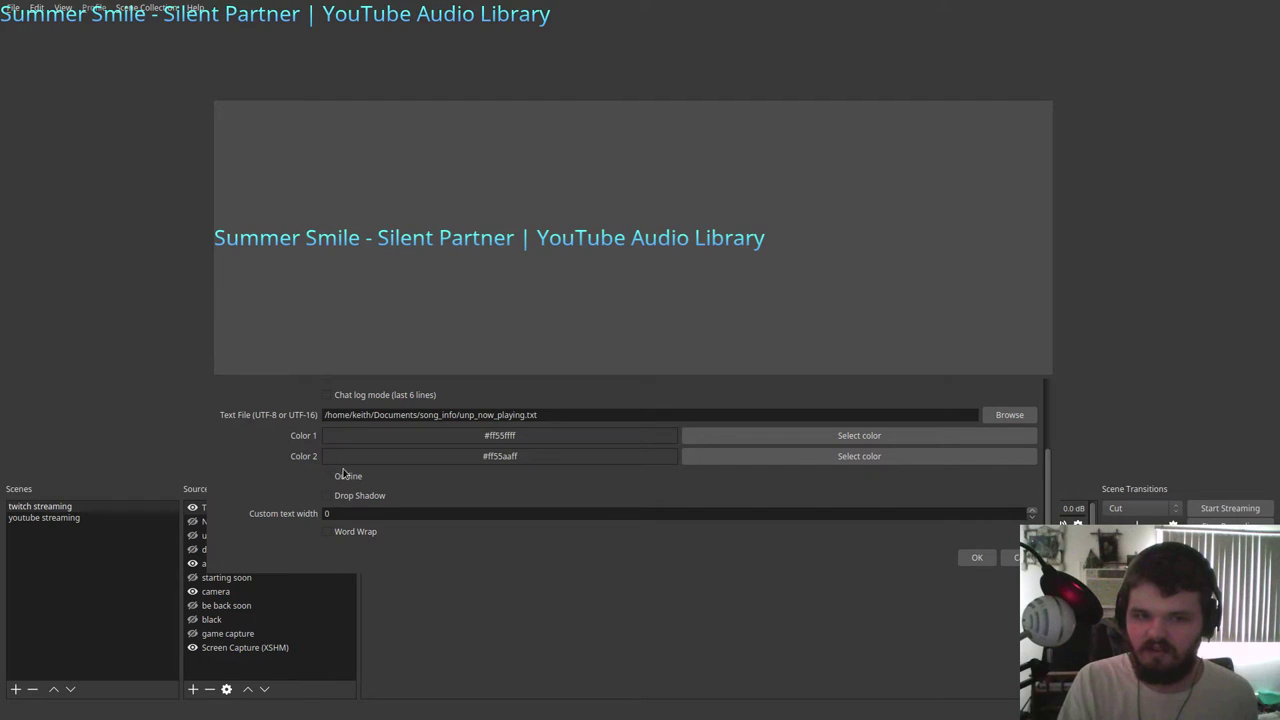
- Save the text source's colour and outline settings with OK
click(968, 559)
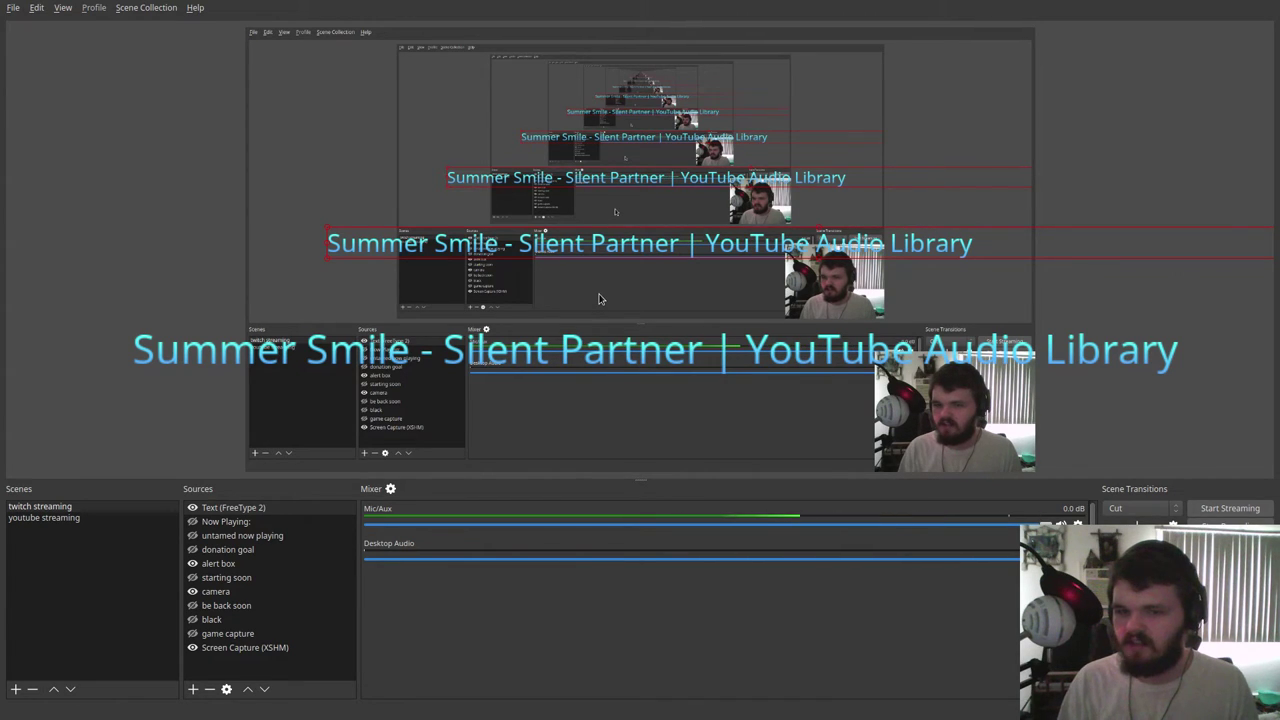
- Switch to Firefox and open the YouTube Audio Library channel page
key(alt+Tab)
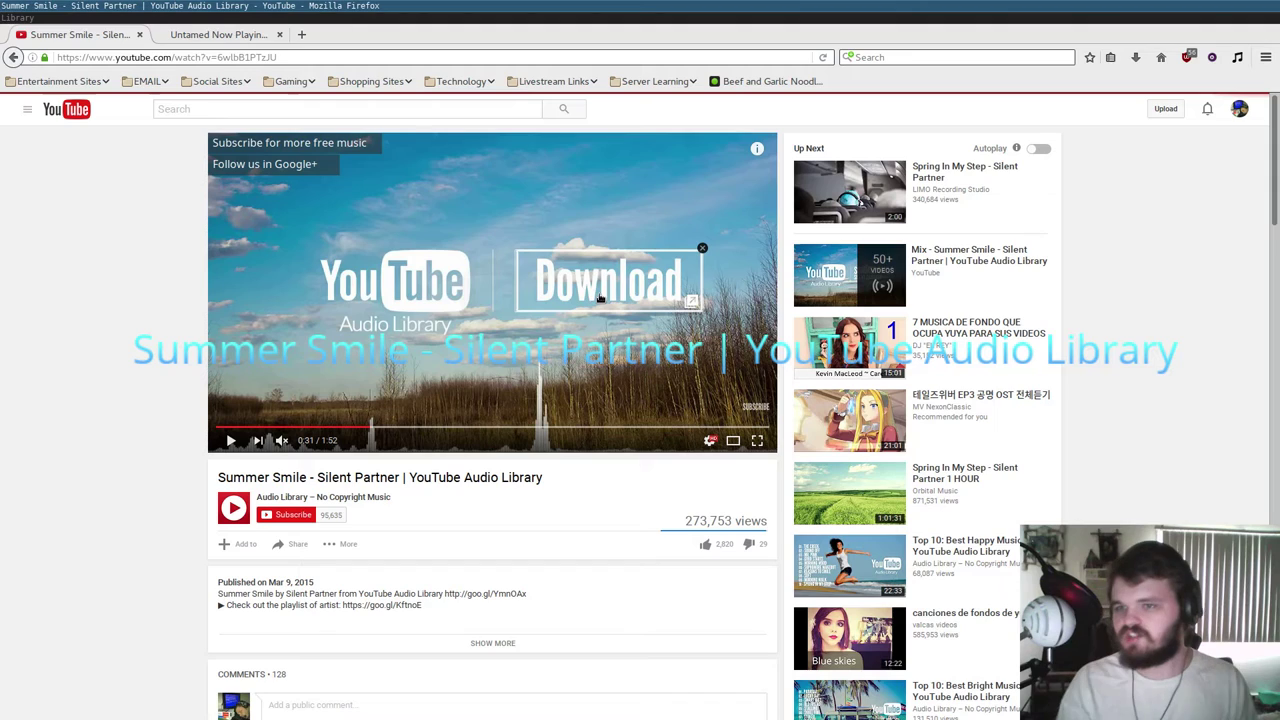
scroll(922, 368, down, 2)
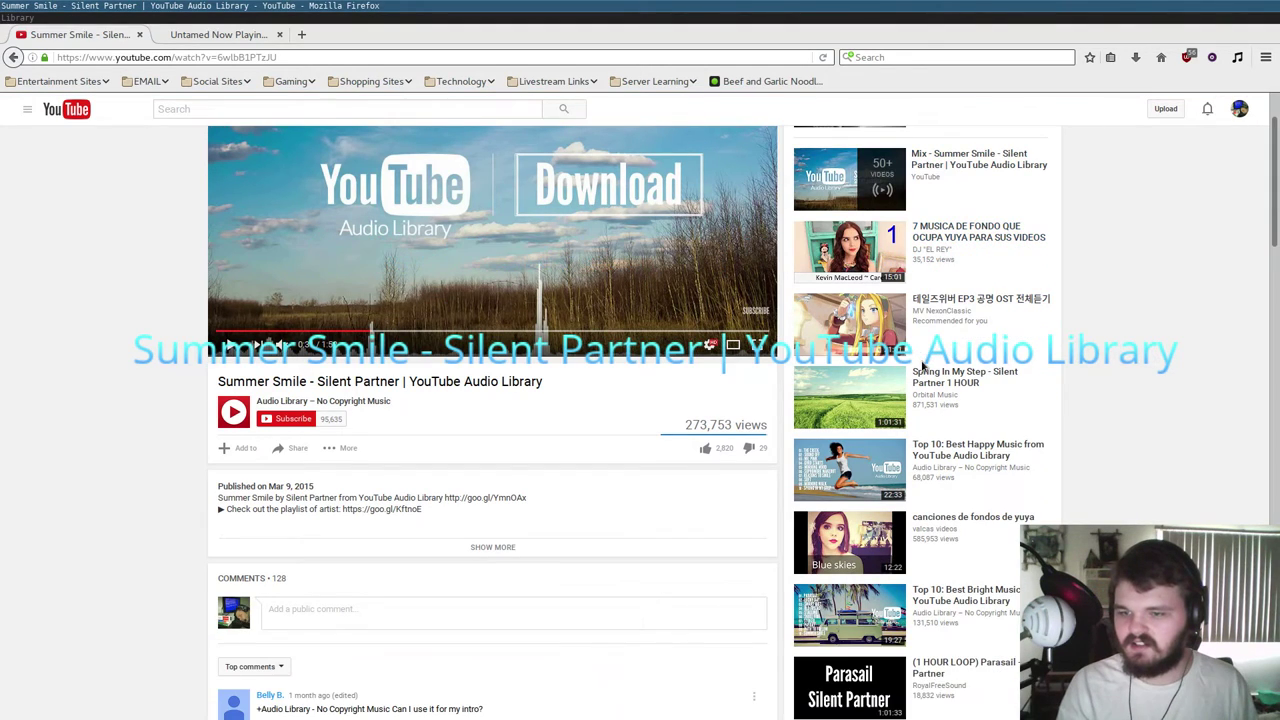
scroll(922, 368, down, 3)
scroll(922, 366, down, 2)
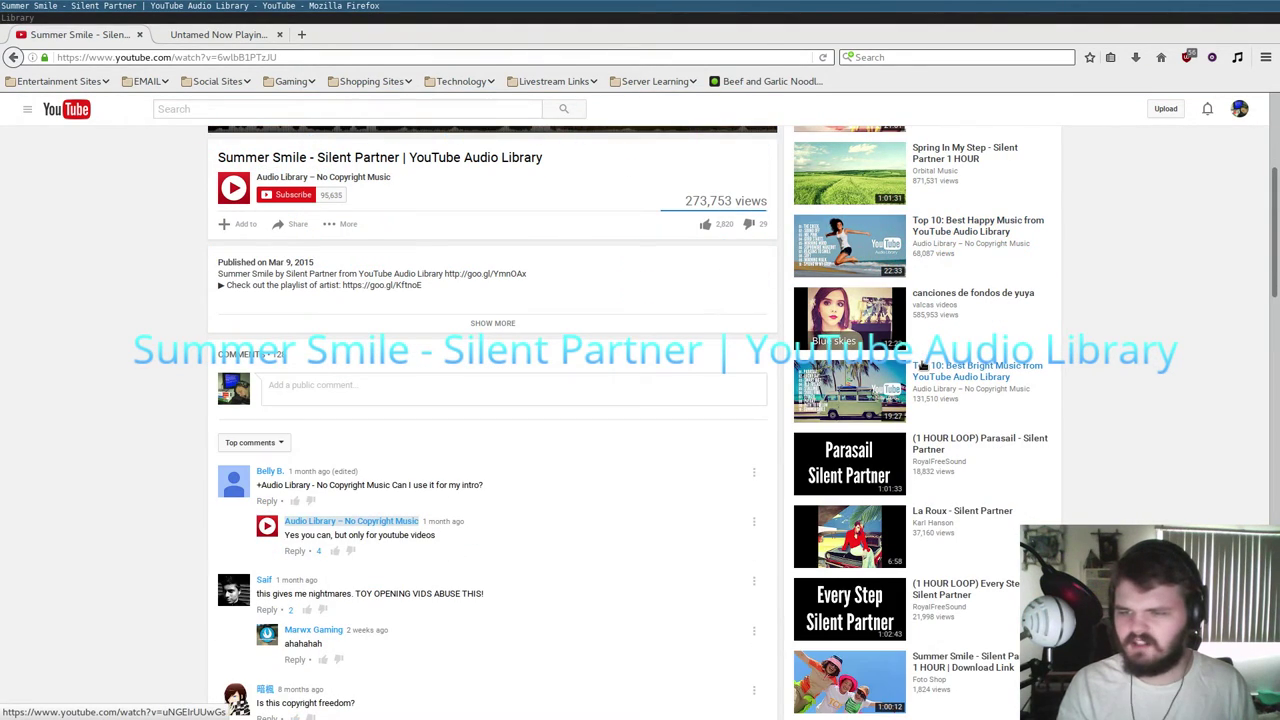
scroll(922, 366, up, 3)
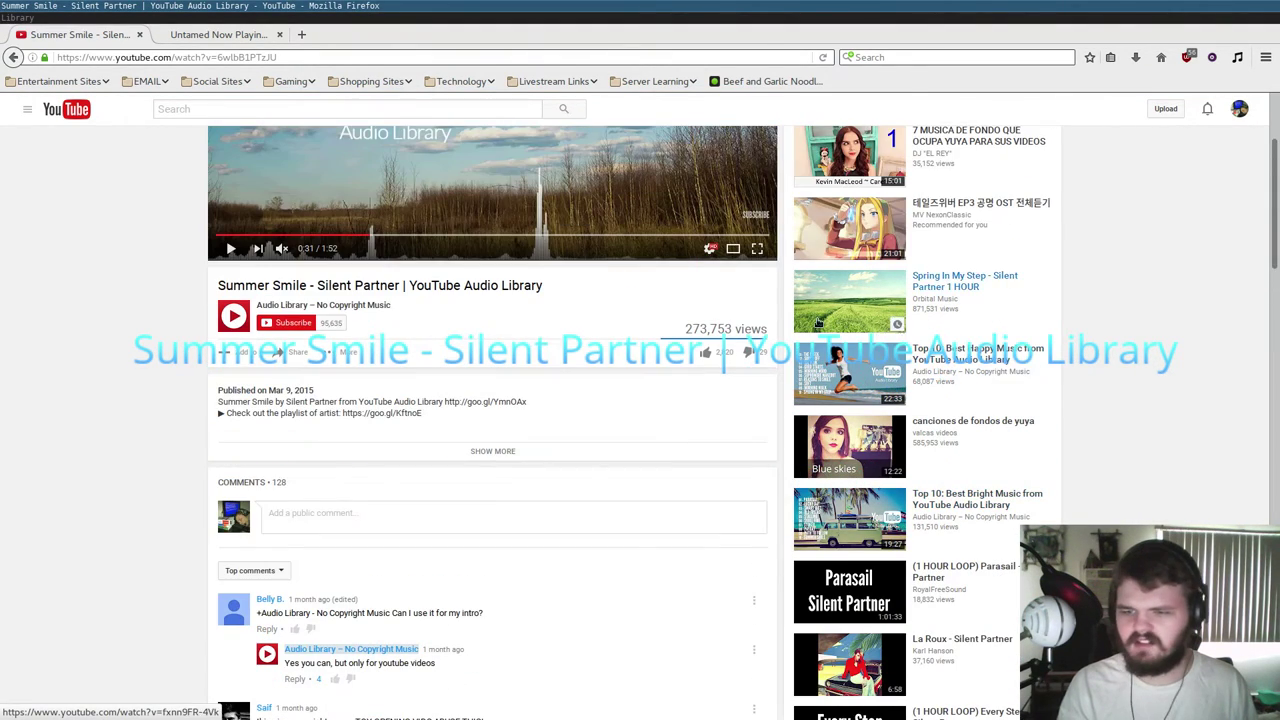
click(316, 307)
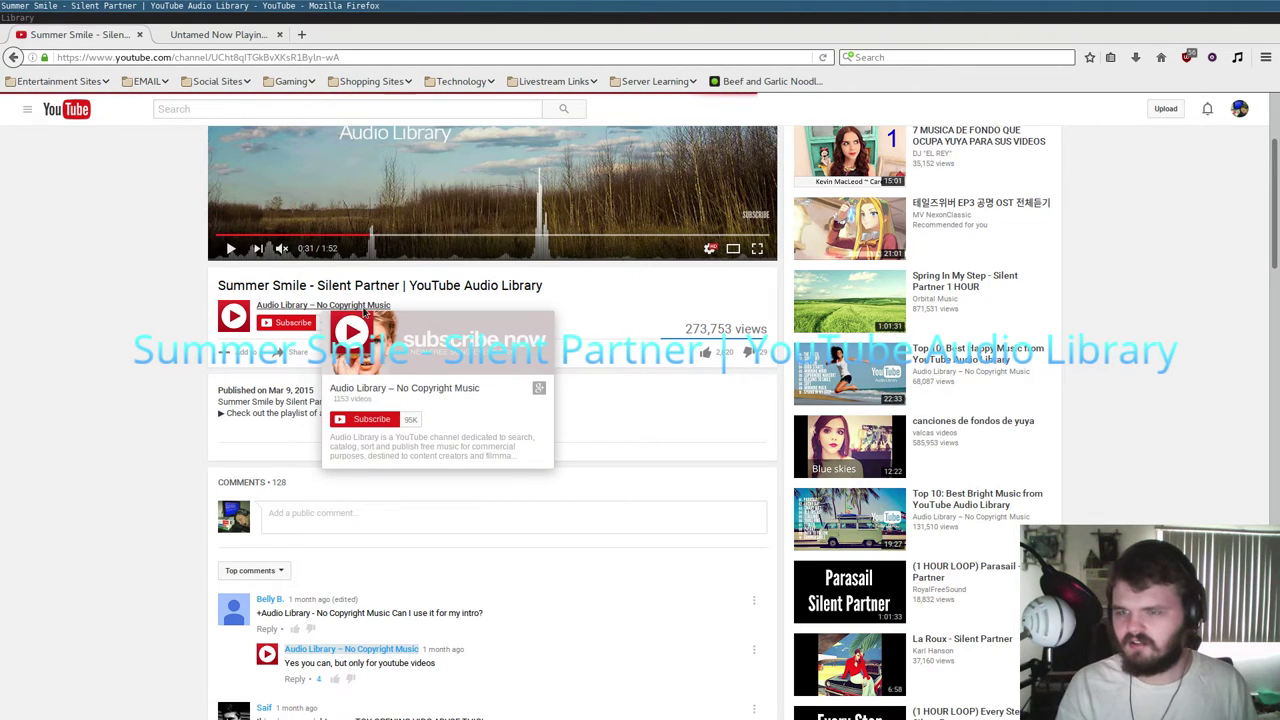
- Play Summer Smile, then switch to the Top 10: Best Bright Music video
scroll(366, 314, down, 5)
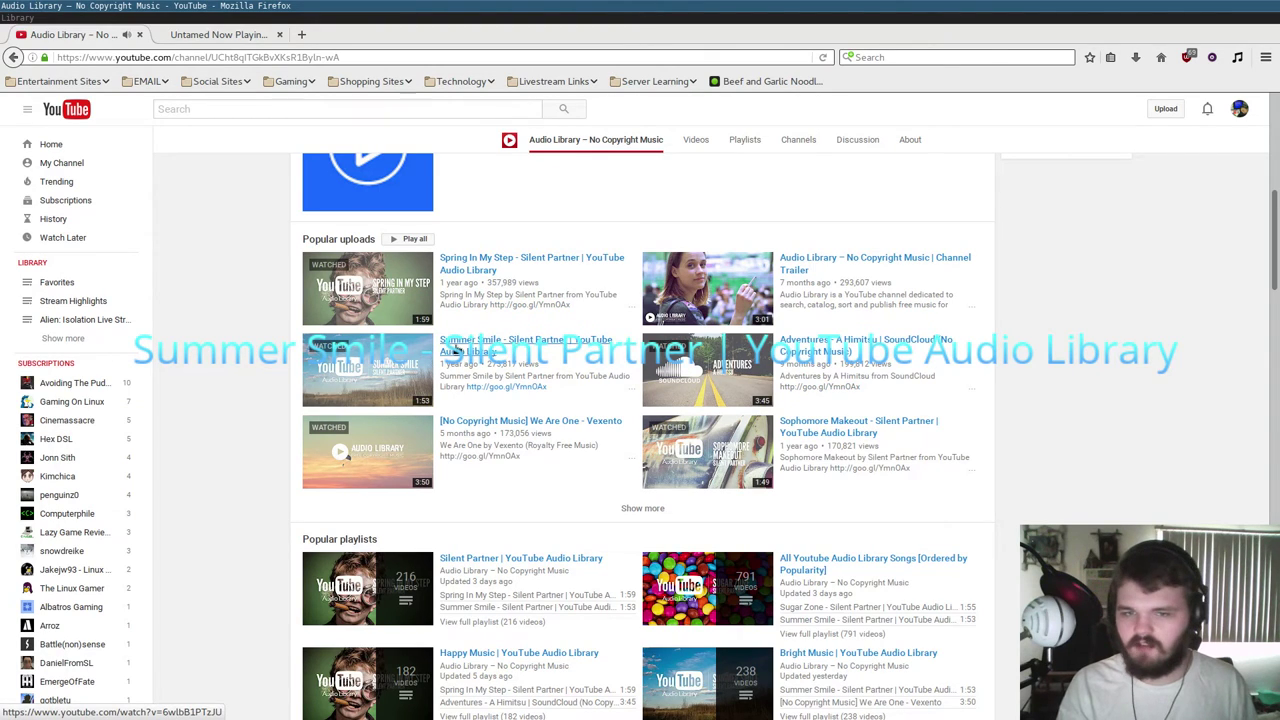
click(455, 348)
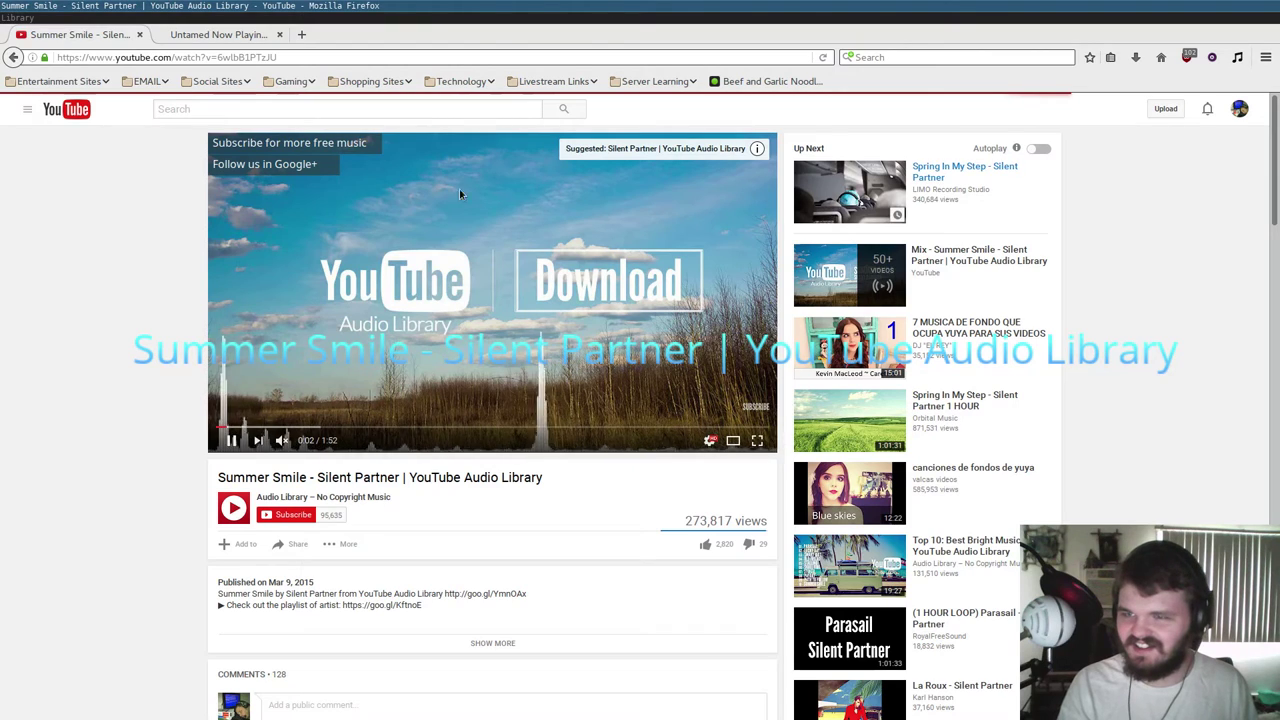
click(945, 545)
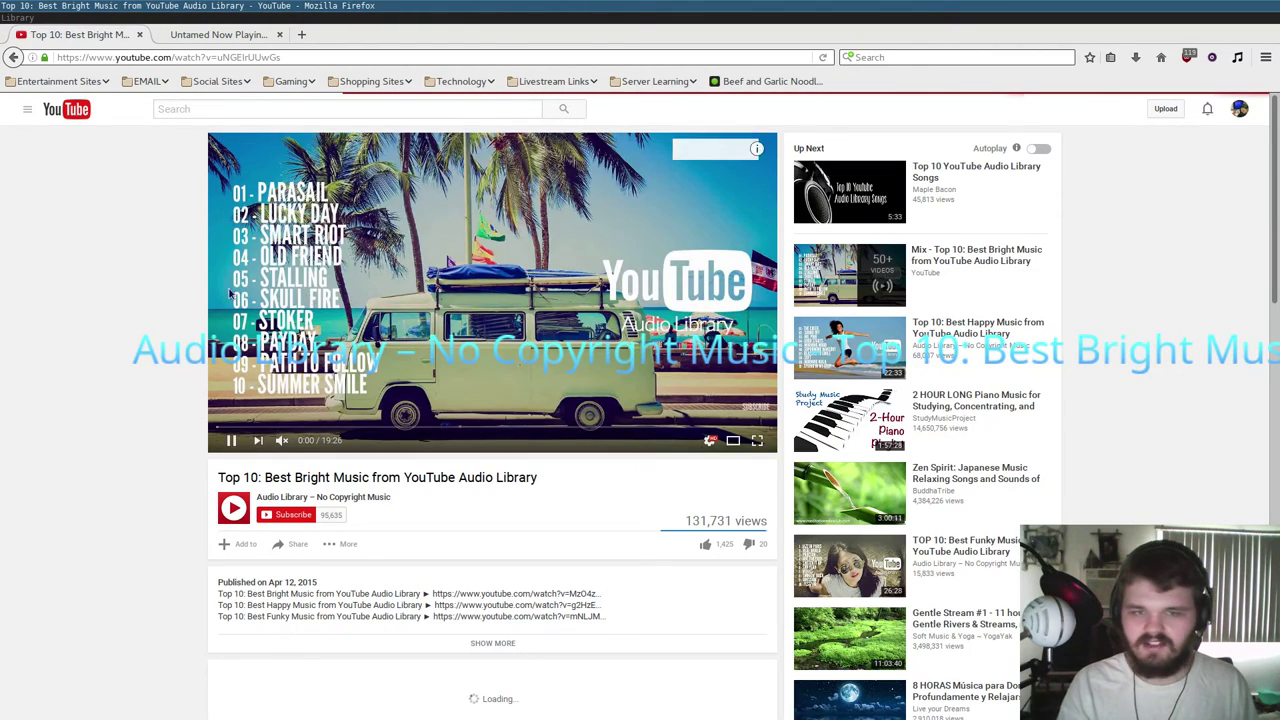
- Check the browser's current track, then drag the song title slightly higher in the scene
key(alt+Tab)
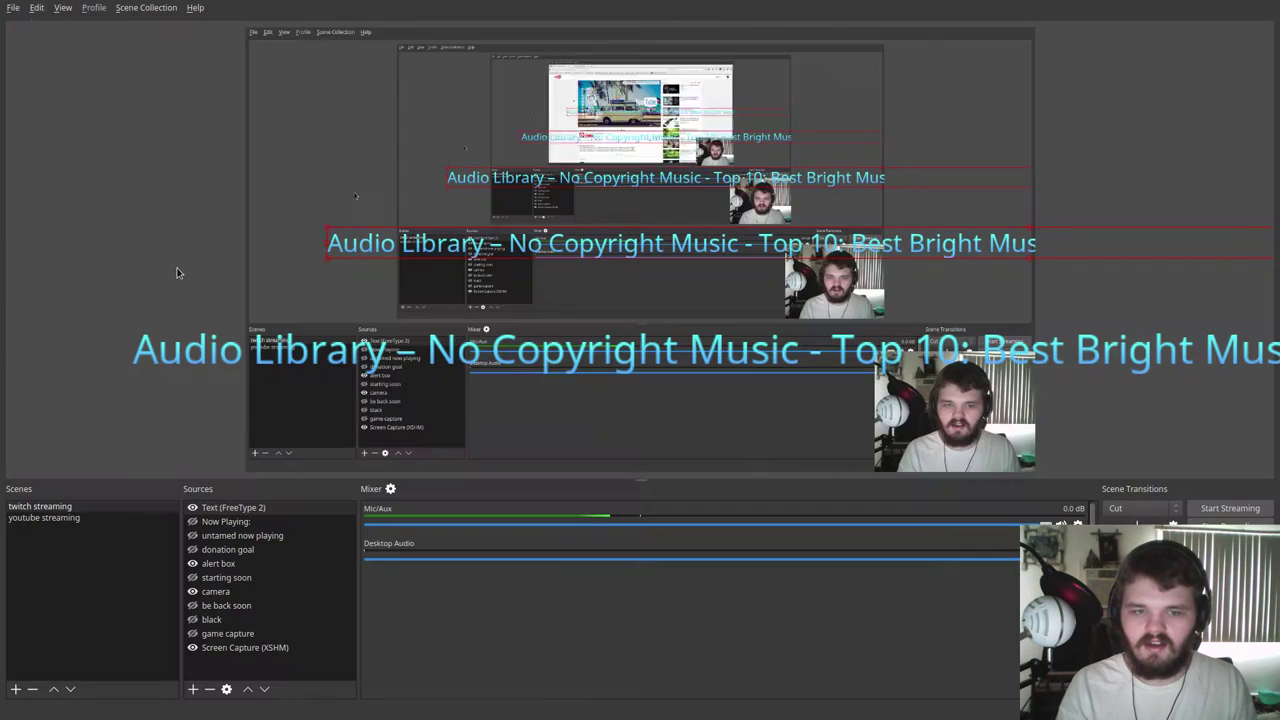
key(alt+Tab)
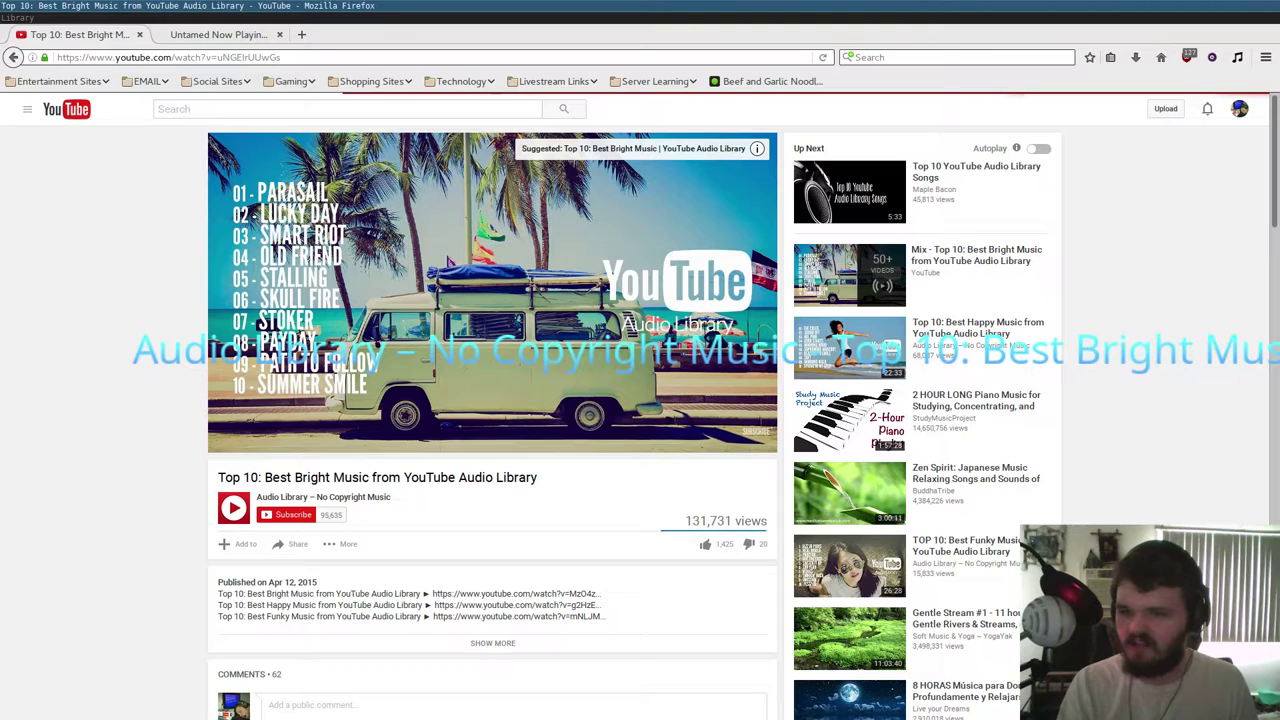
key(alt+Tab)
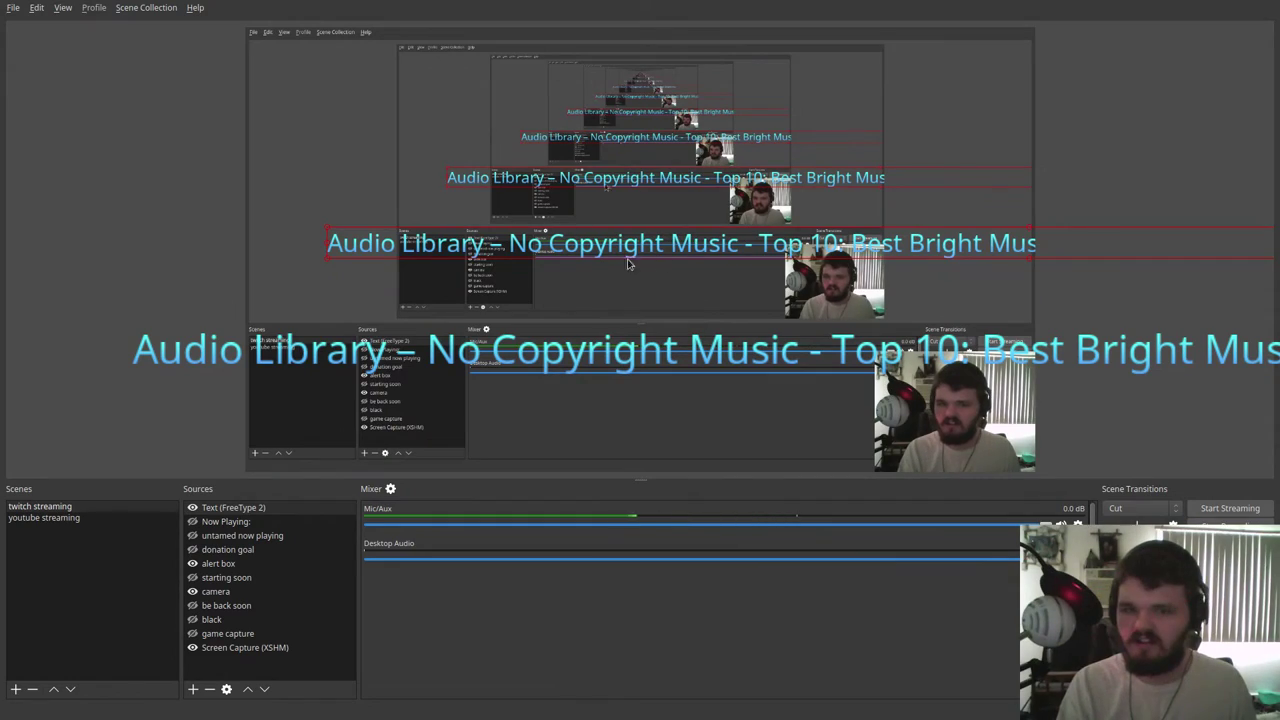
drag(597, 257, 560, 242)
- Toggle the live preview off, on and off again, leaving it disabled
right_click(563, 163)
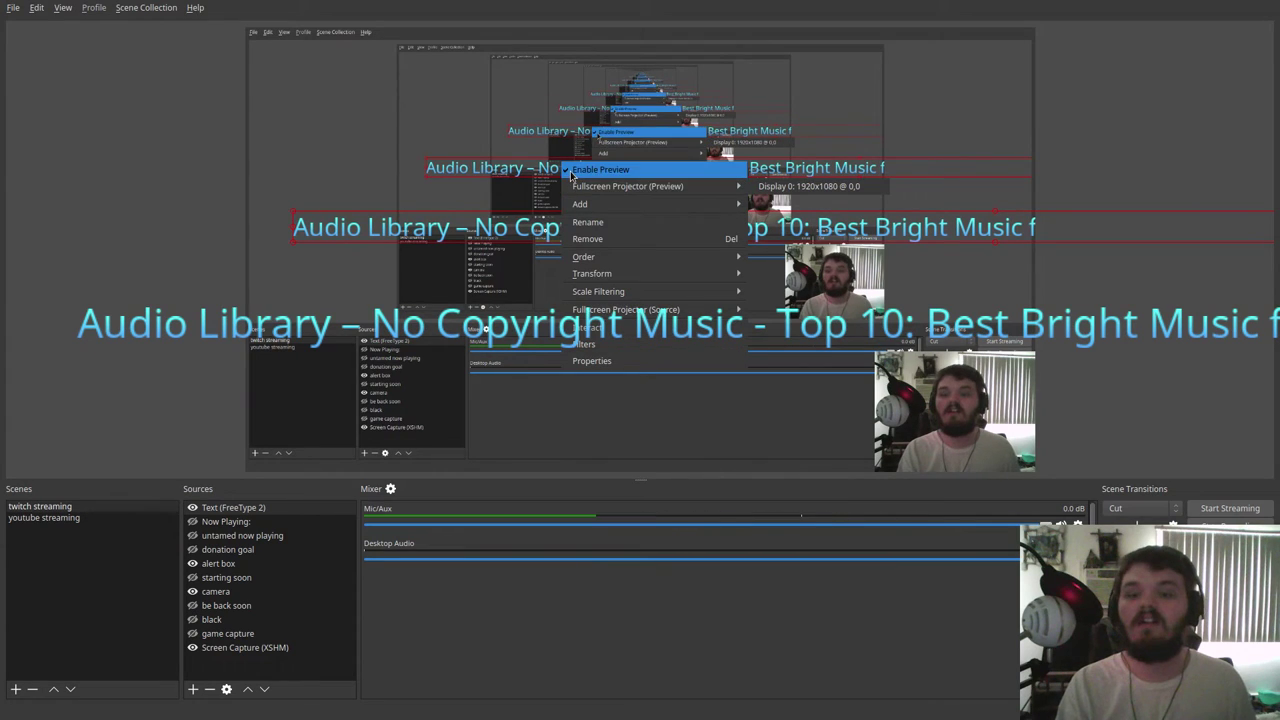
click(570, 172)
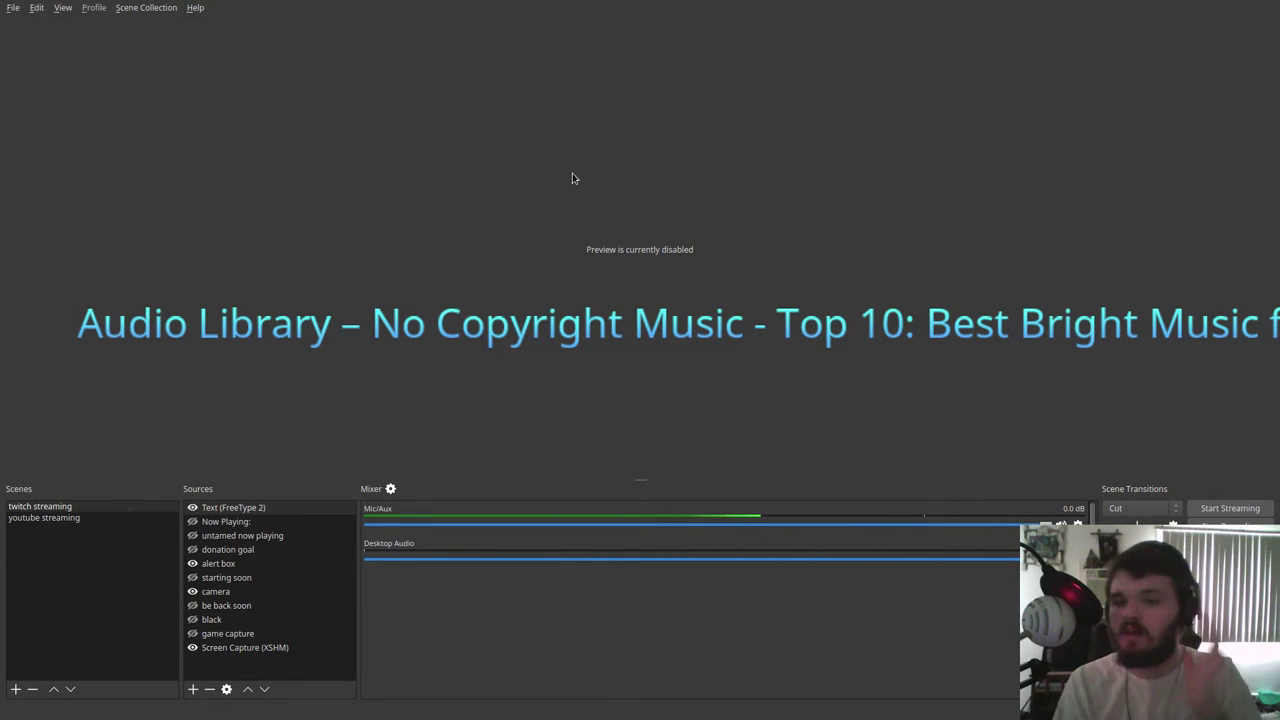
right_click(572, 174)
click(585, 181)
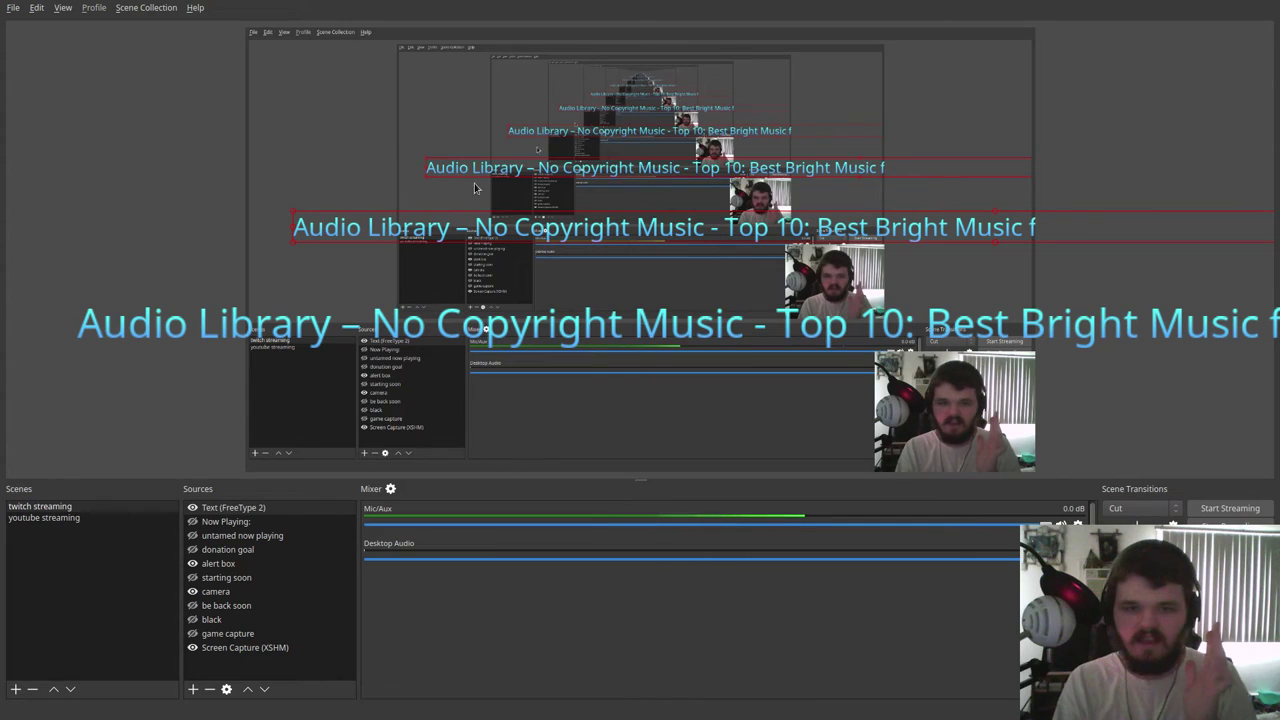
right_click(474, 96)
click(500, 101)
right_click(257, 515)
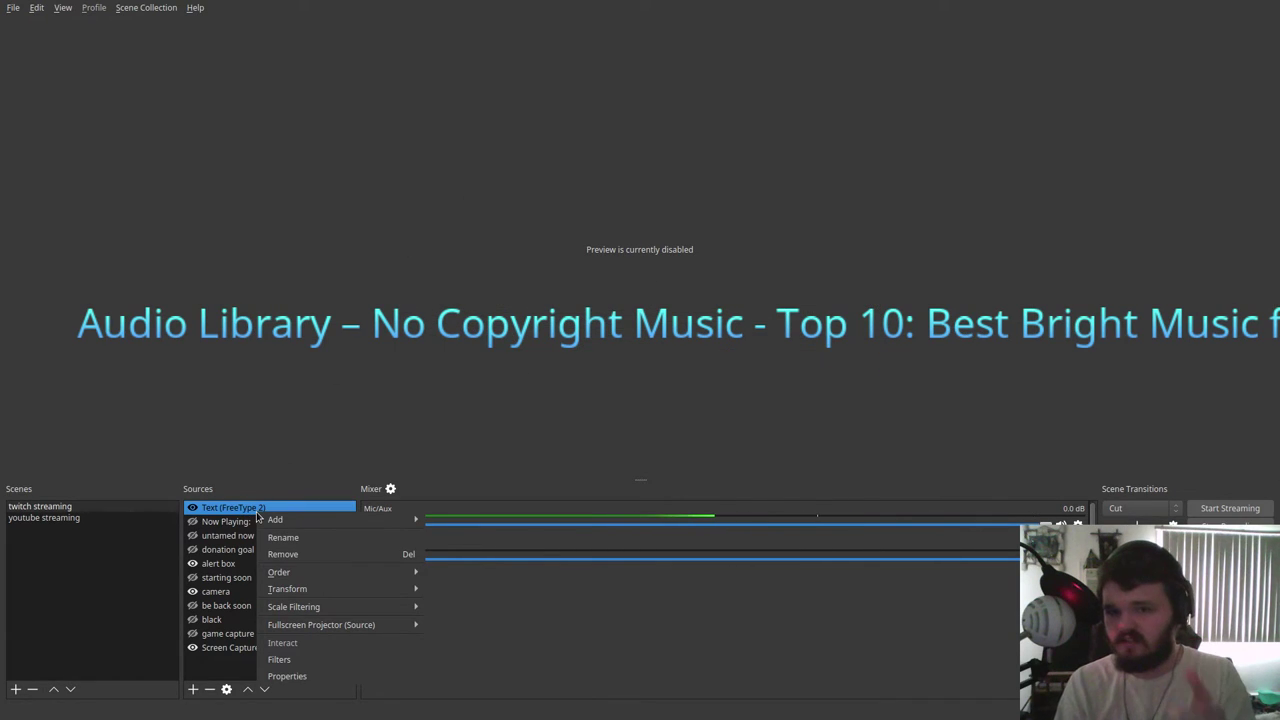
- Add a Scroll effect filter to the Text (FreeType 2) source, keeping its default name
click(296, 659)
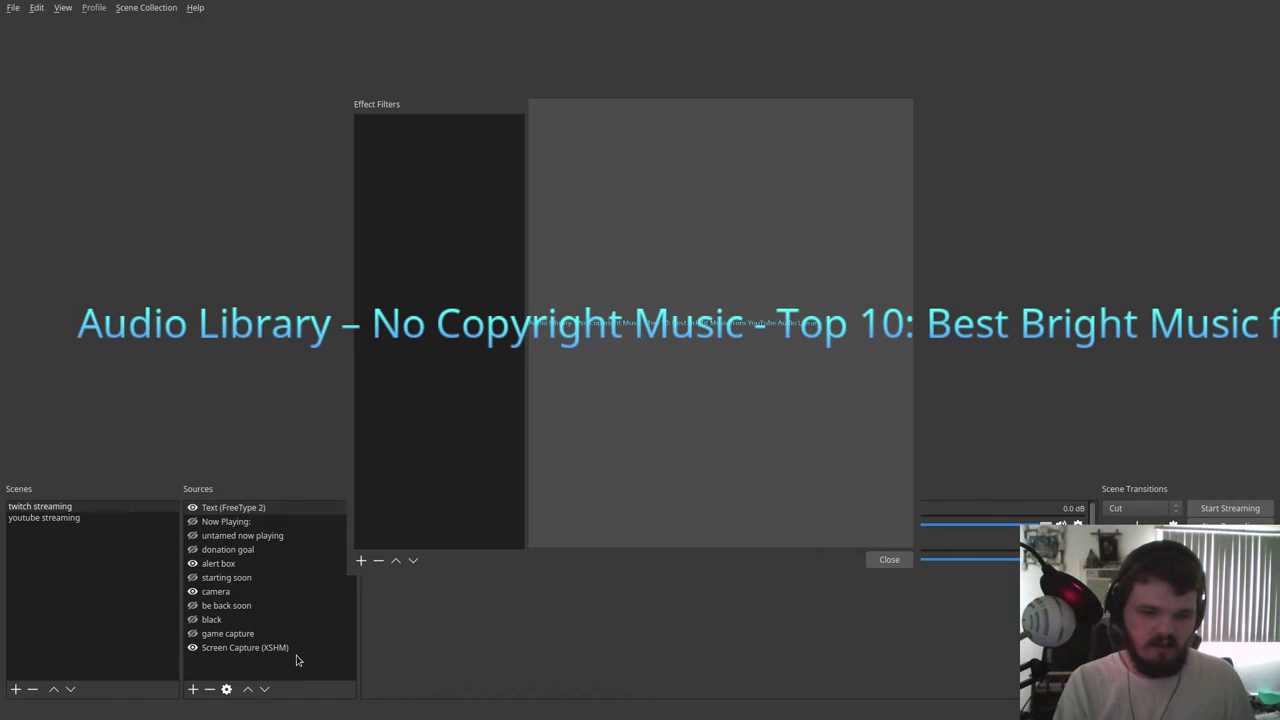
click(361, 562)
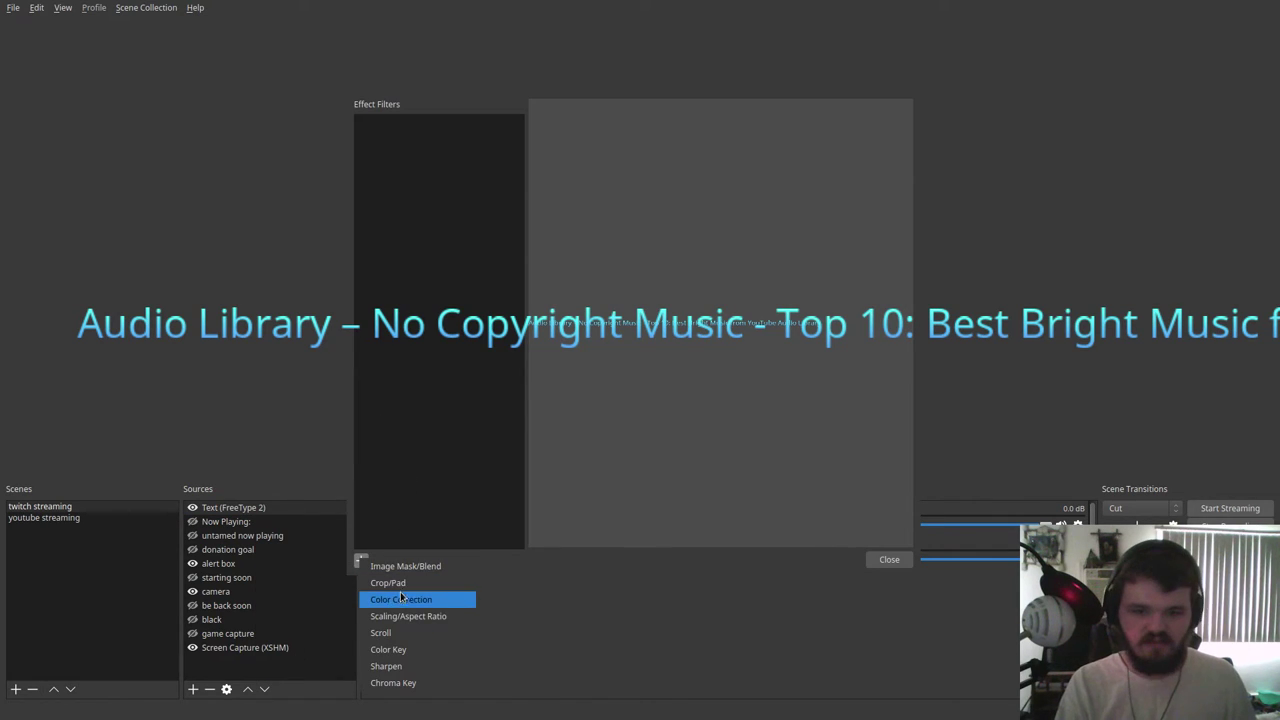
click(398, 632)
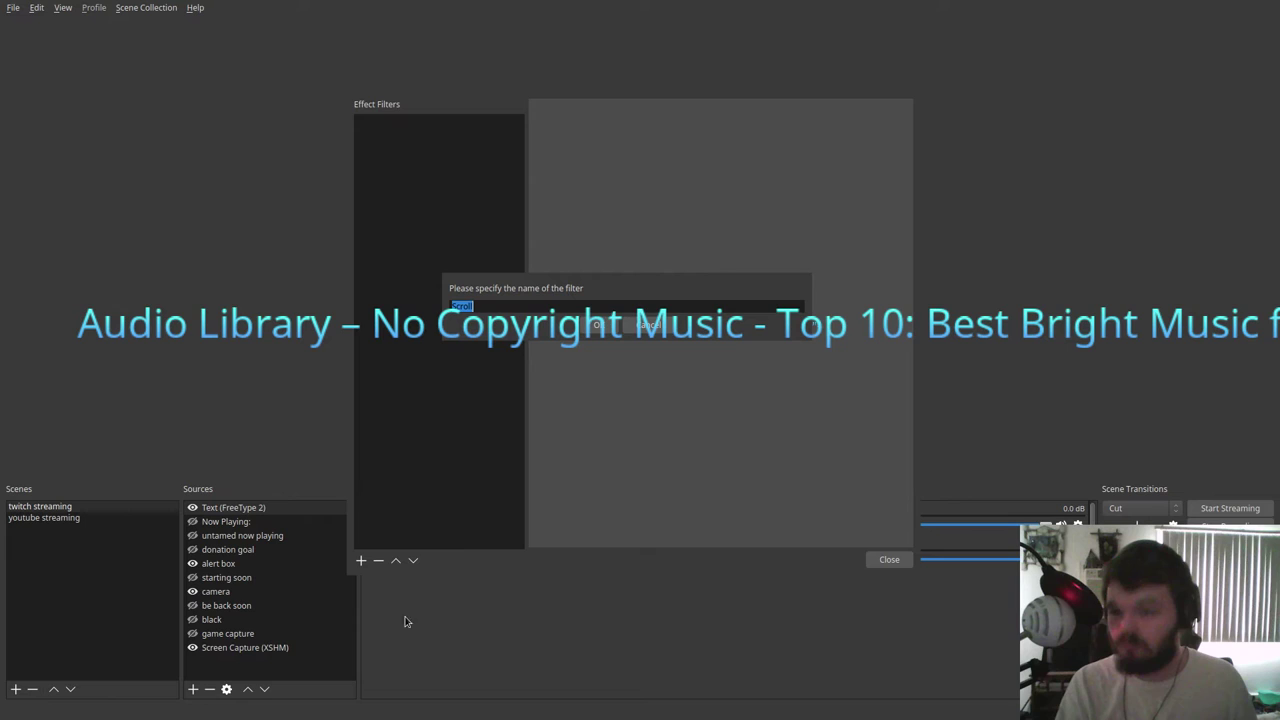
click(594, 327)
- Enable Limit Width and Limit Height, setting height to 43 and width to 1000
click(609, 428)
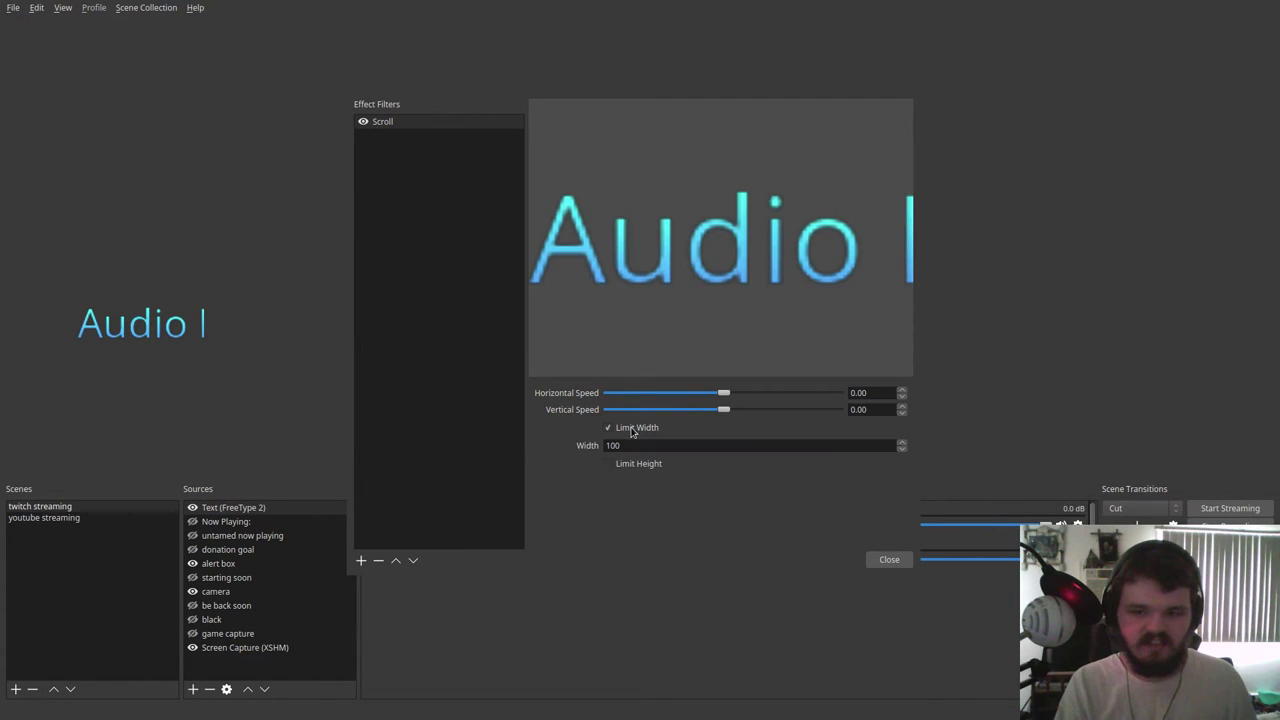
click(636, 465)
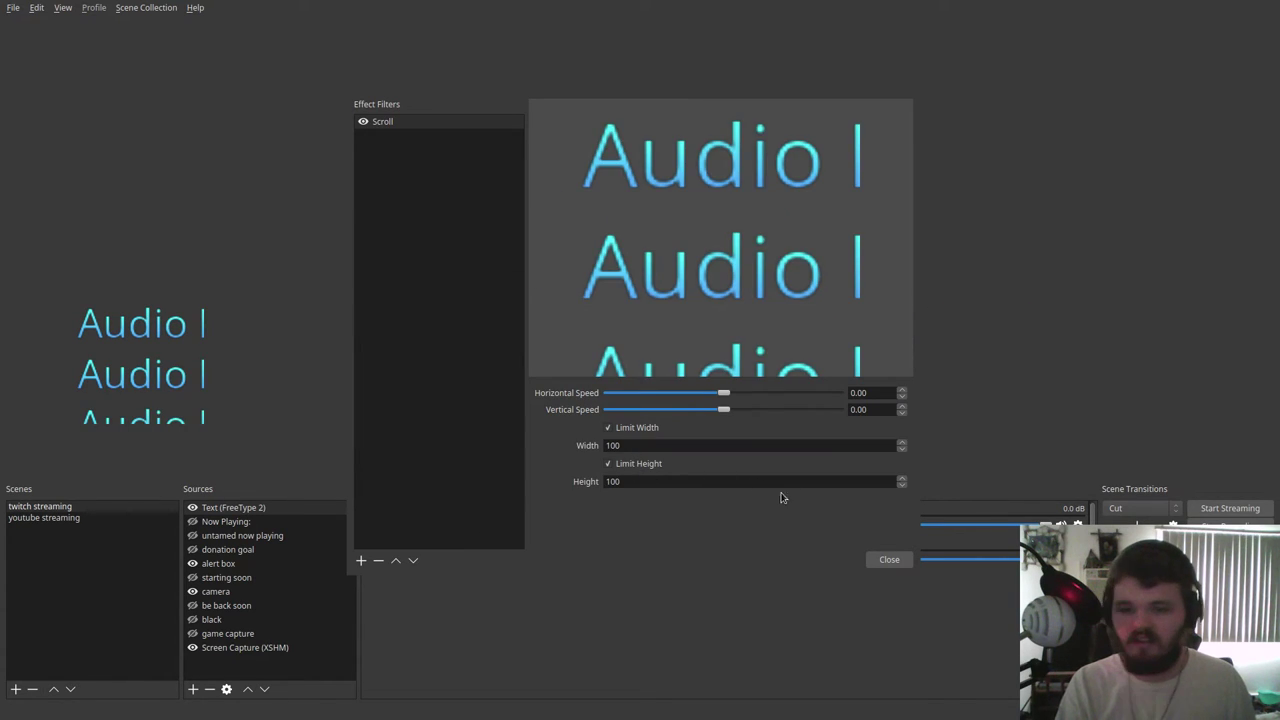
click(901, 486)
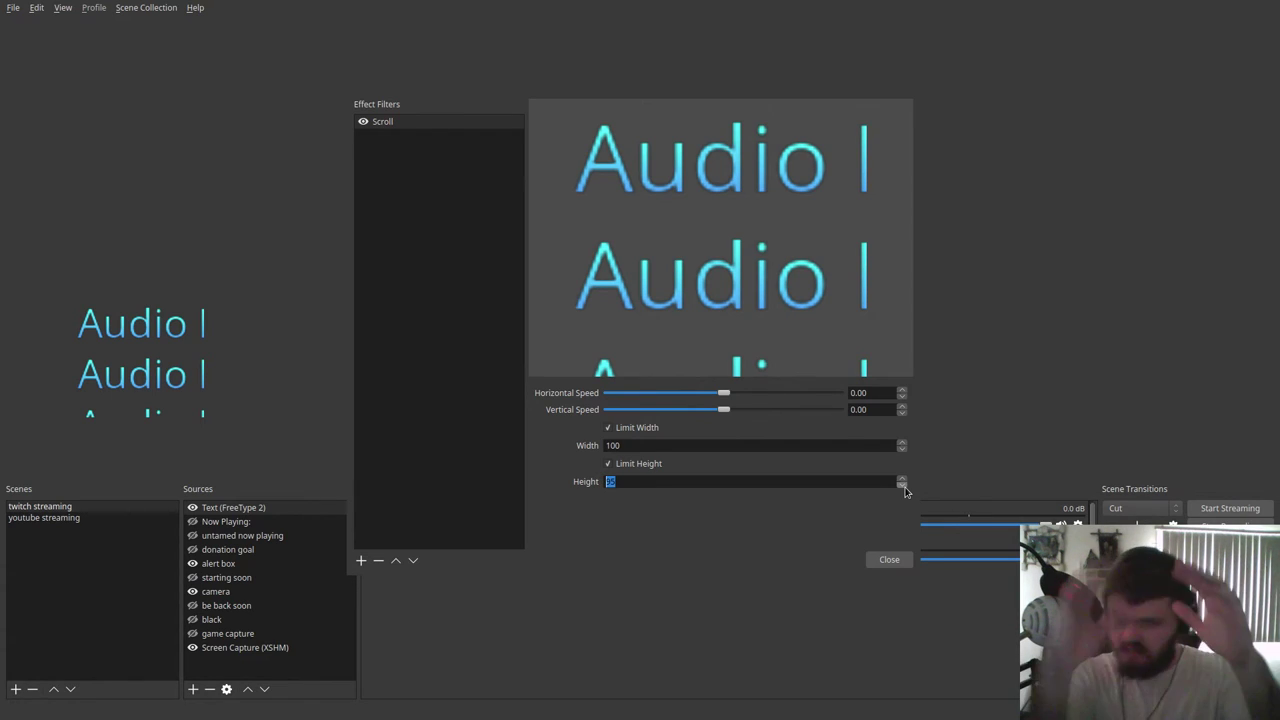
scroll(904, 489, down, 5)
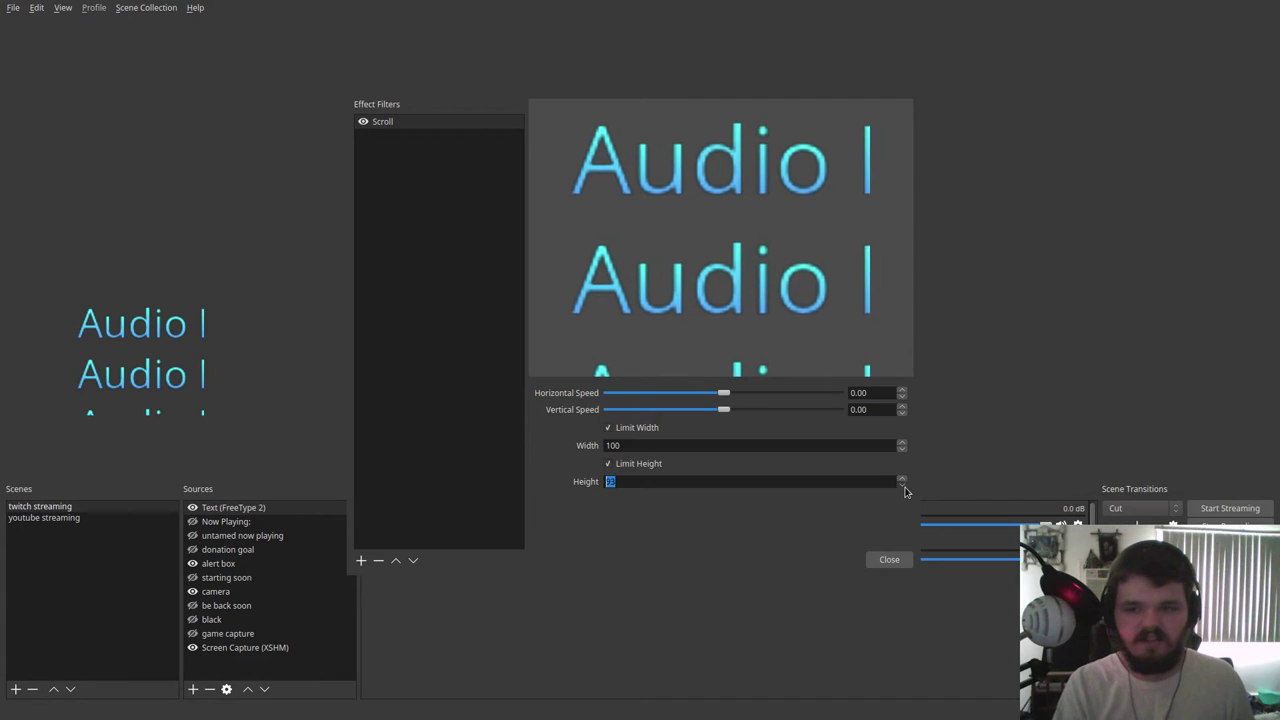
scroll(904, 489, down, 5)
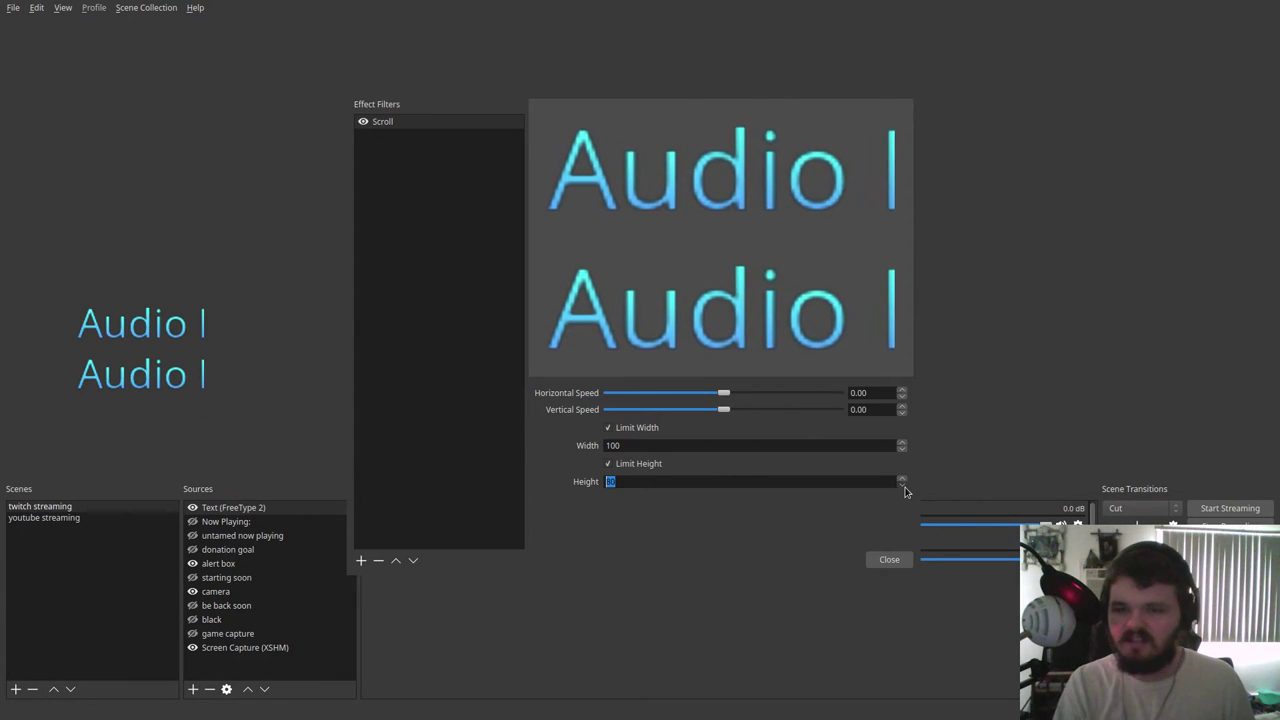
scroll(904, 489, down, 5)
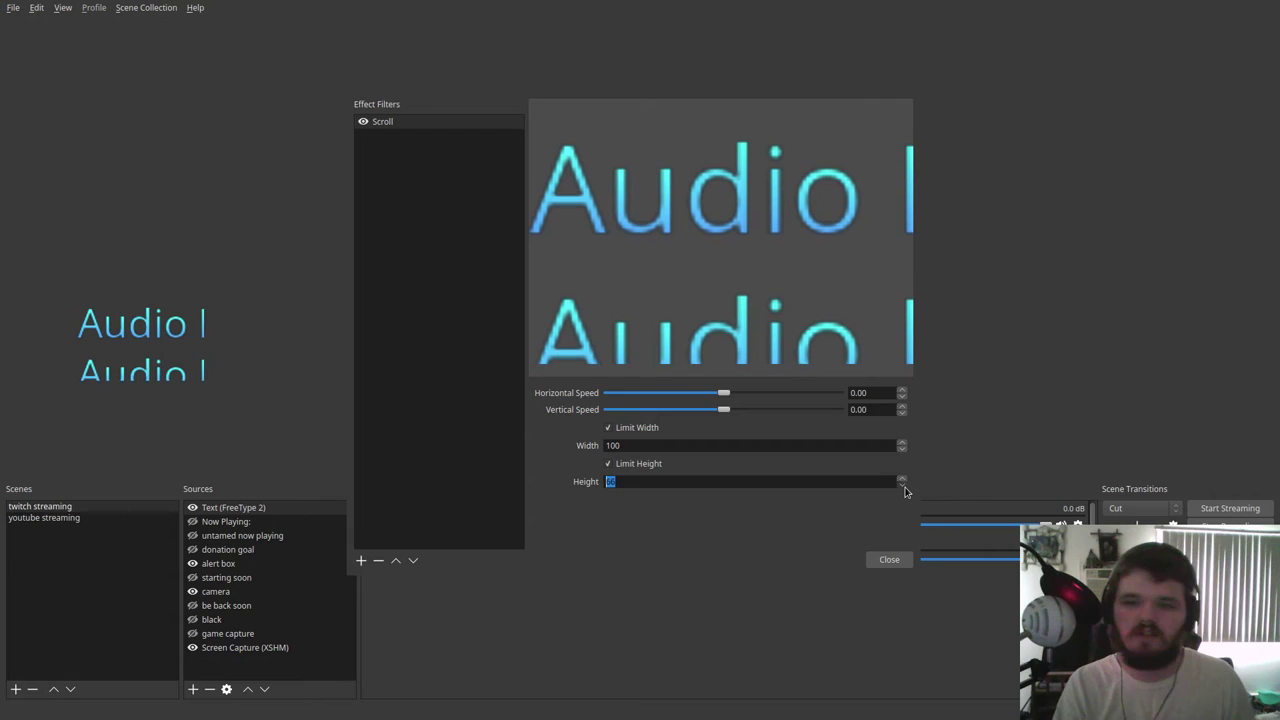
scroll(904, 489, down, 5)
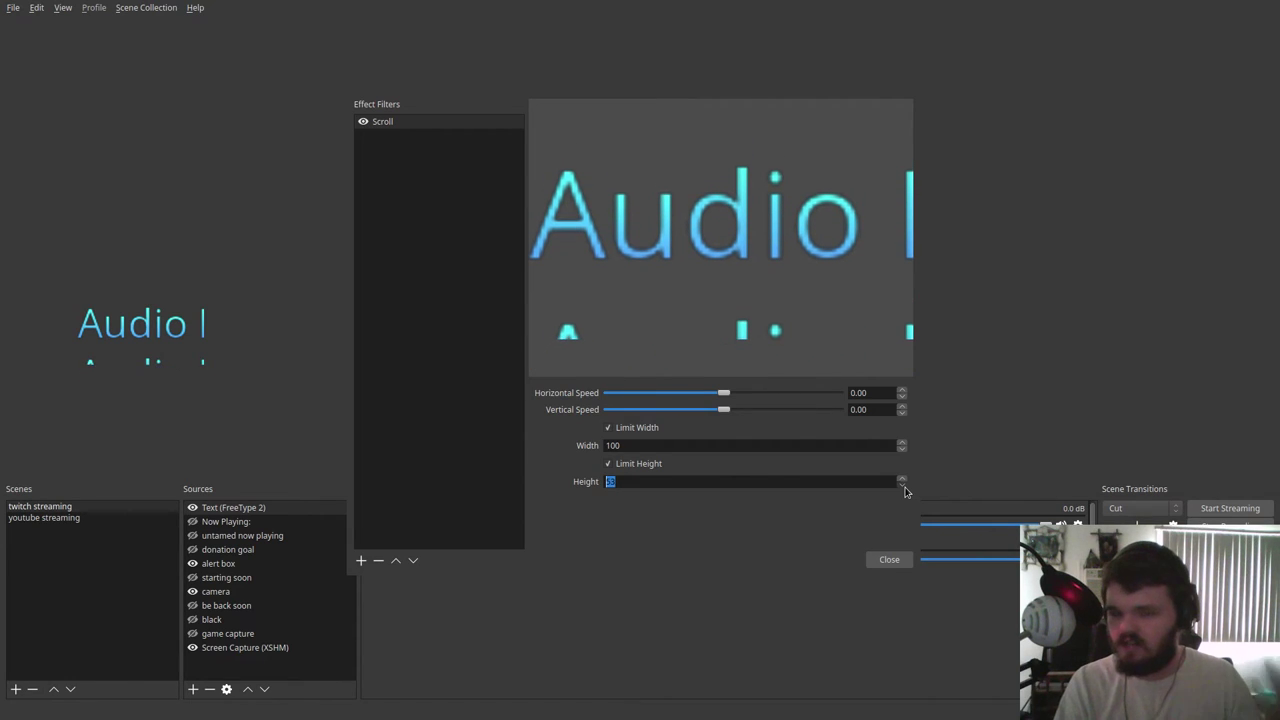
scroll(904, 489, down, 4)
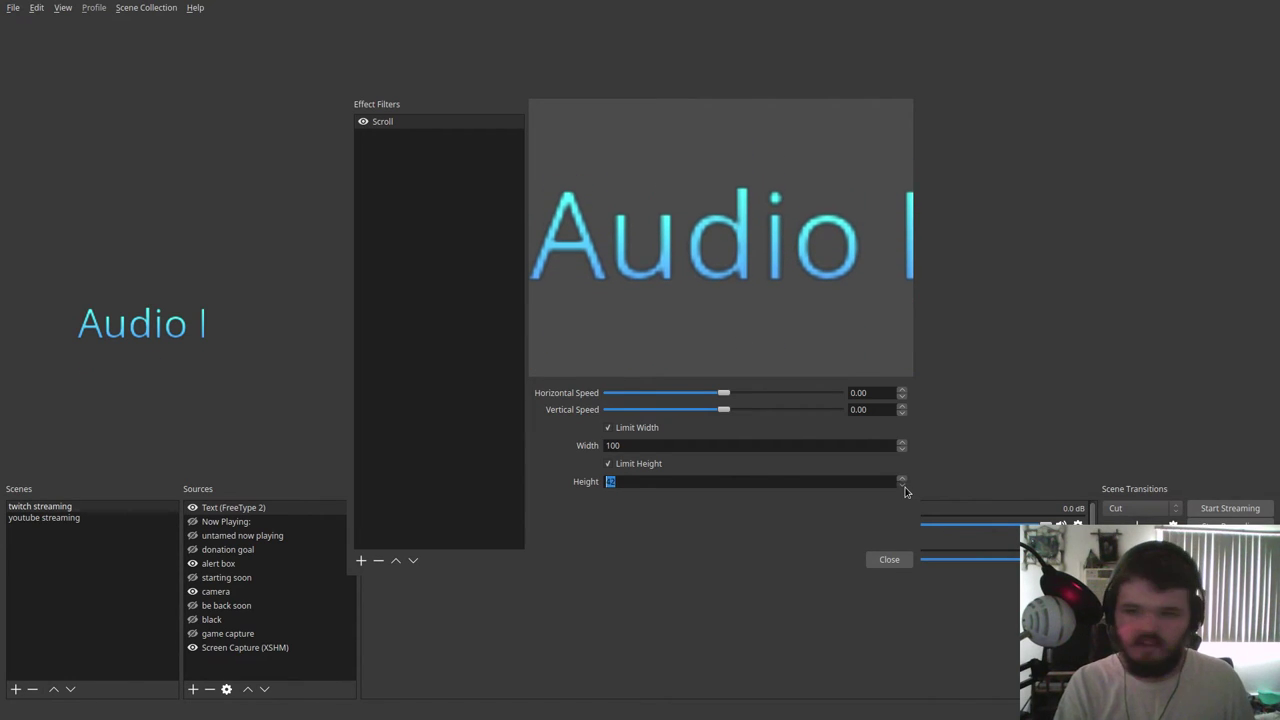
scroll(902, 483, up, 2)
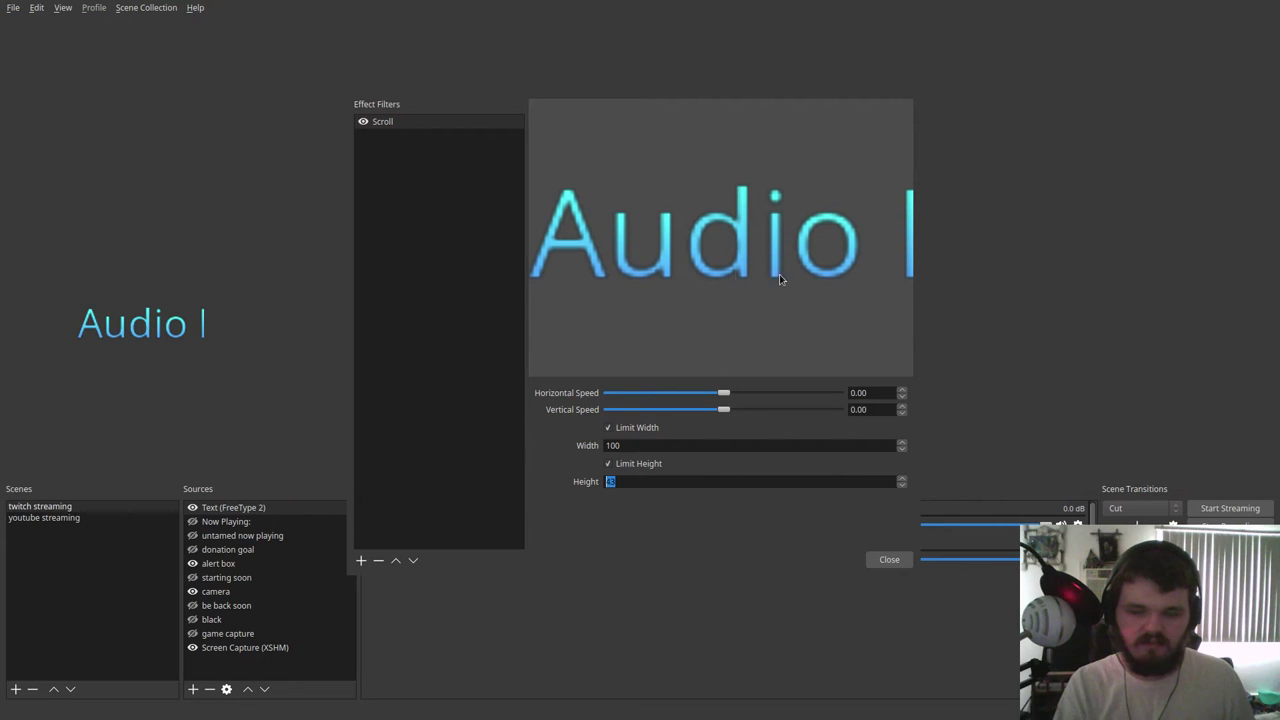
scroll(898, 447, up, 10)
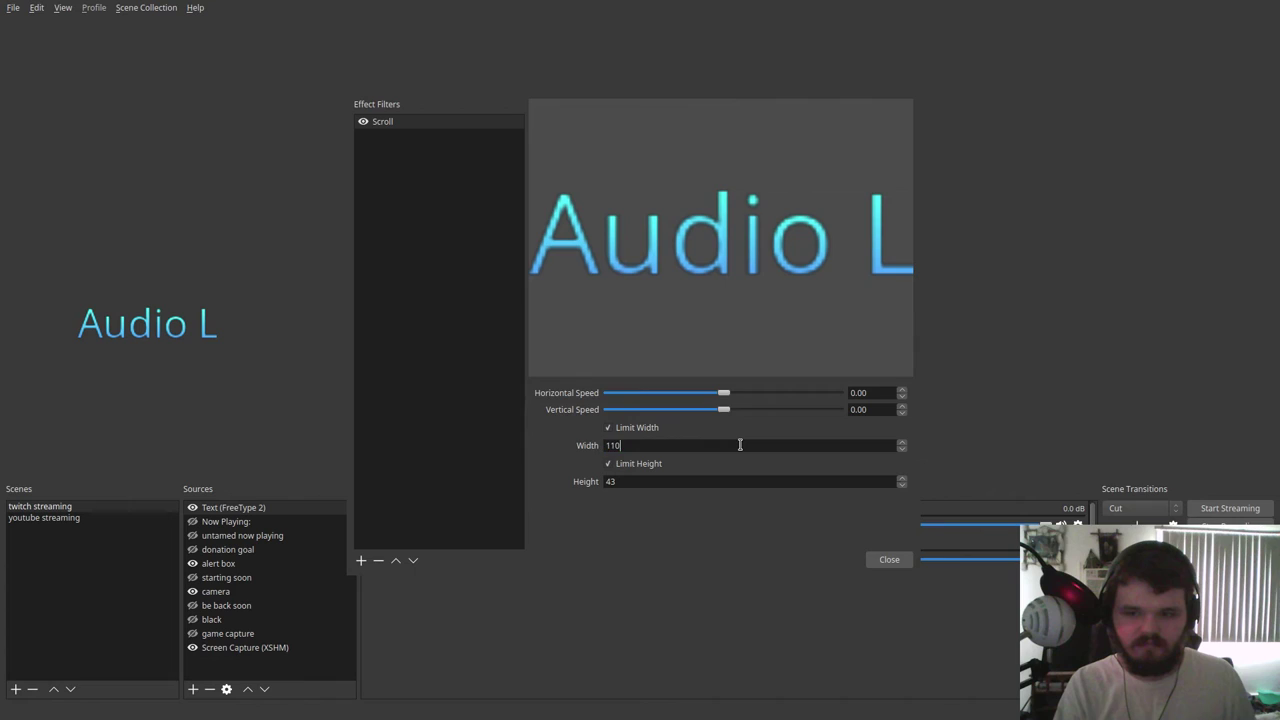
key(BackSpace)
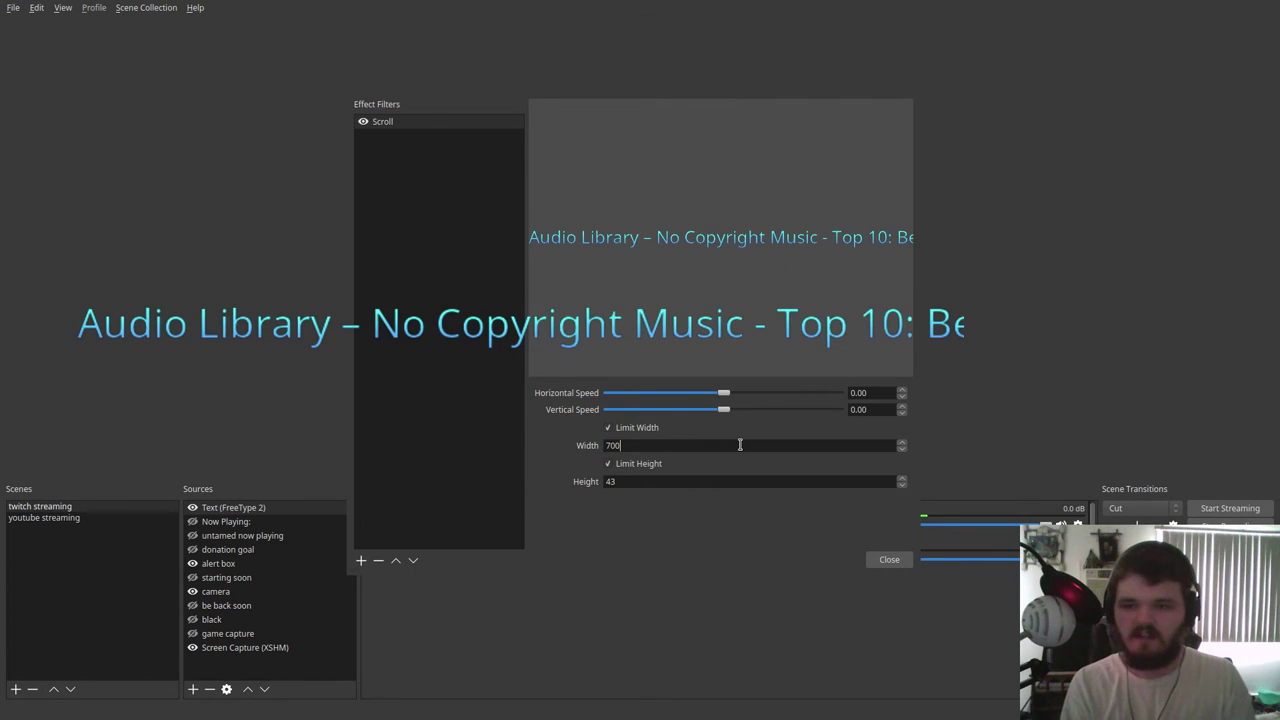
text(1000)
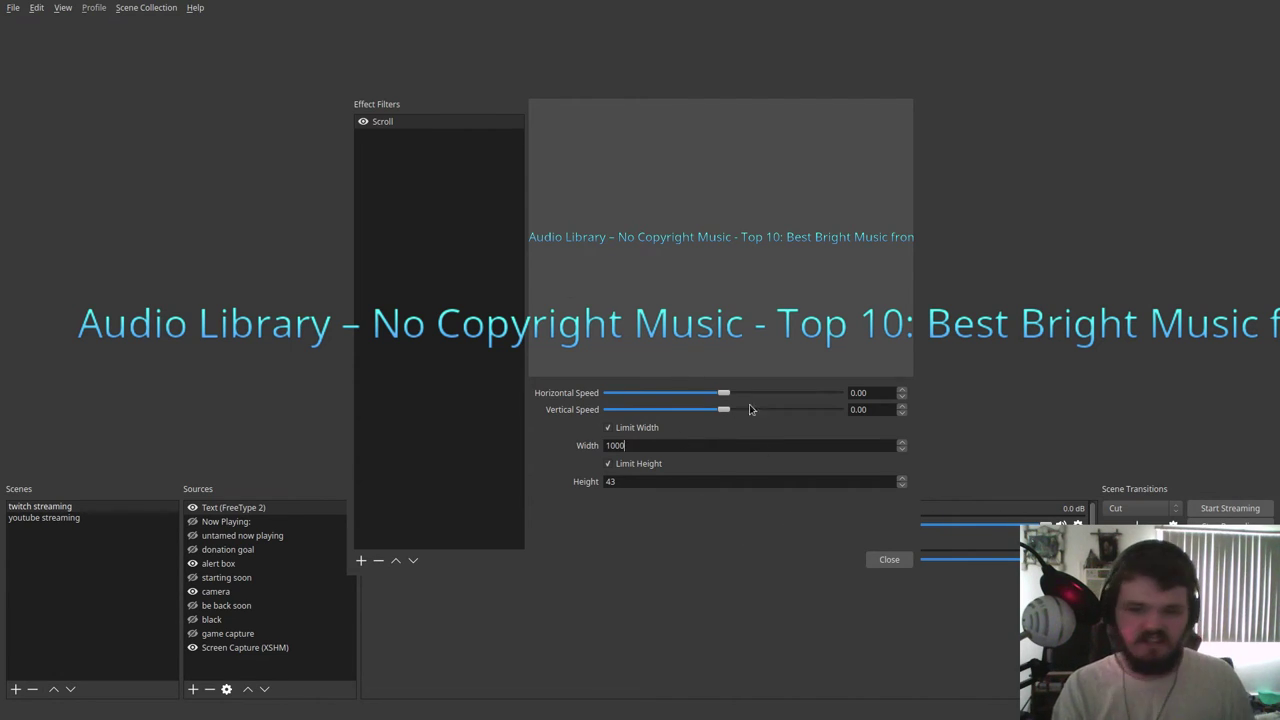
- Set the Scroll filter's horizontal speed to 50
drag(723, 393, 727, 394)
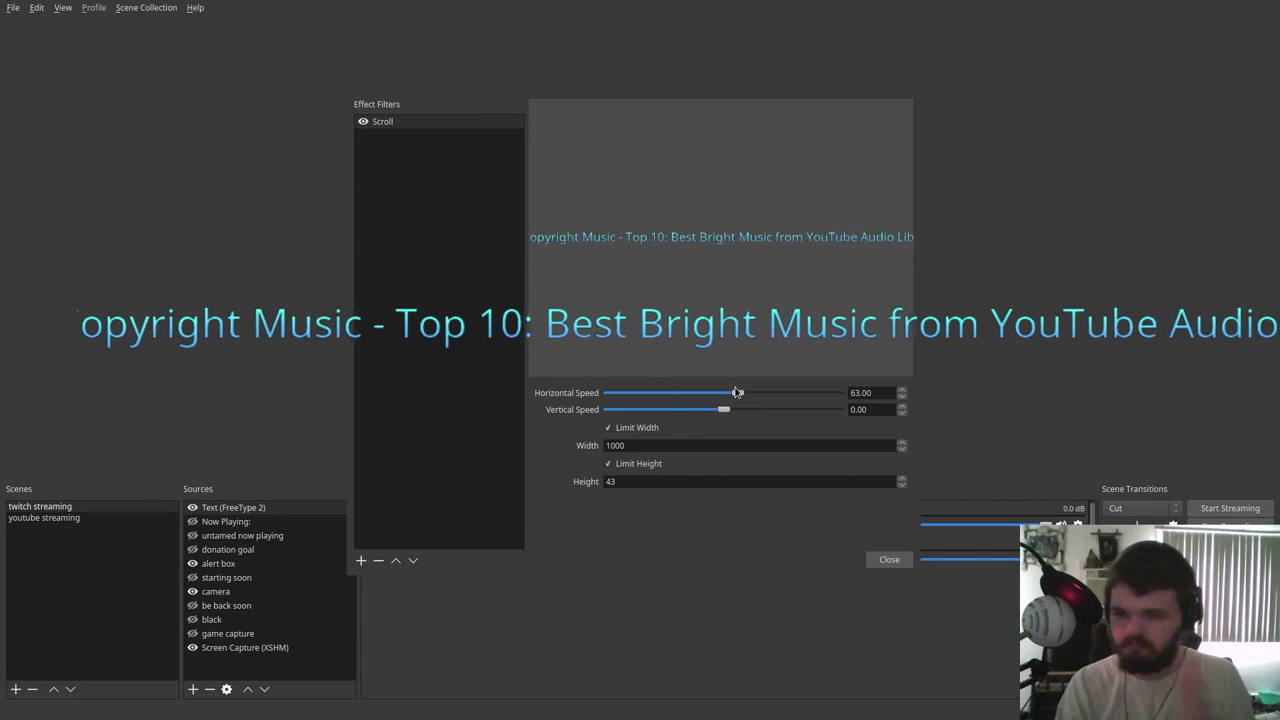
mouse_move(737, 393)
mouse_down()
mouse_move(813, 393)
mouse_move(617, 393)
mouse_move(740, 393)
mouse_move(727, 393)
mouse_up()
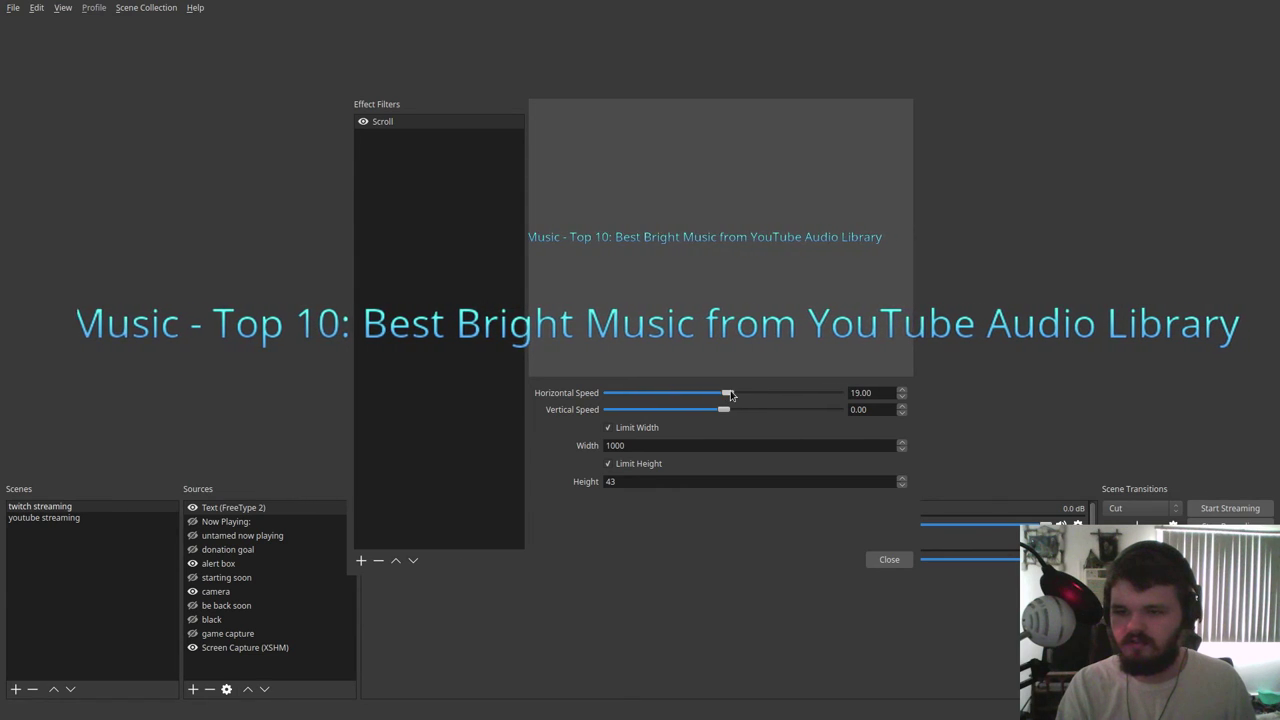
double_click(866, 393)
text(50)
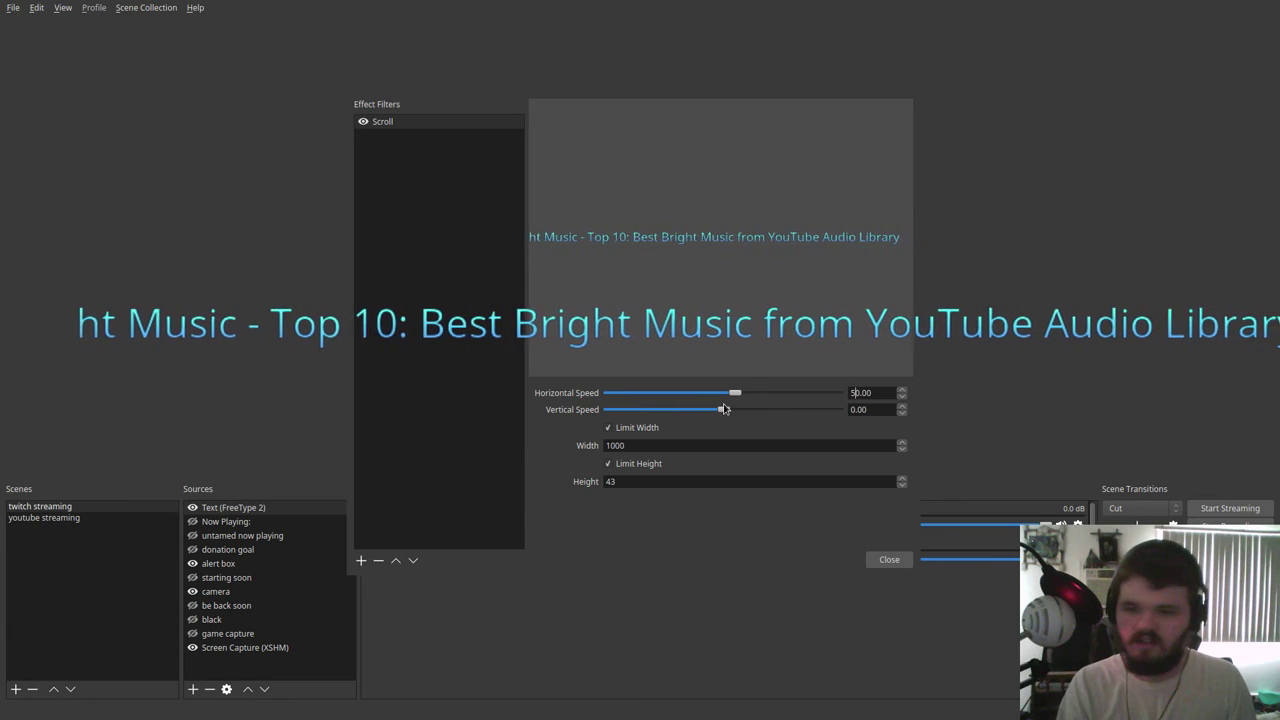
- Try a vertical scroll speed, then reset vertical speed to 0
drag(725, 411, 857, 410)
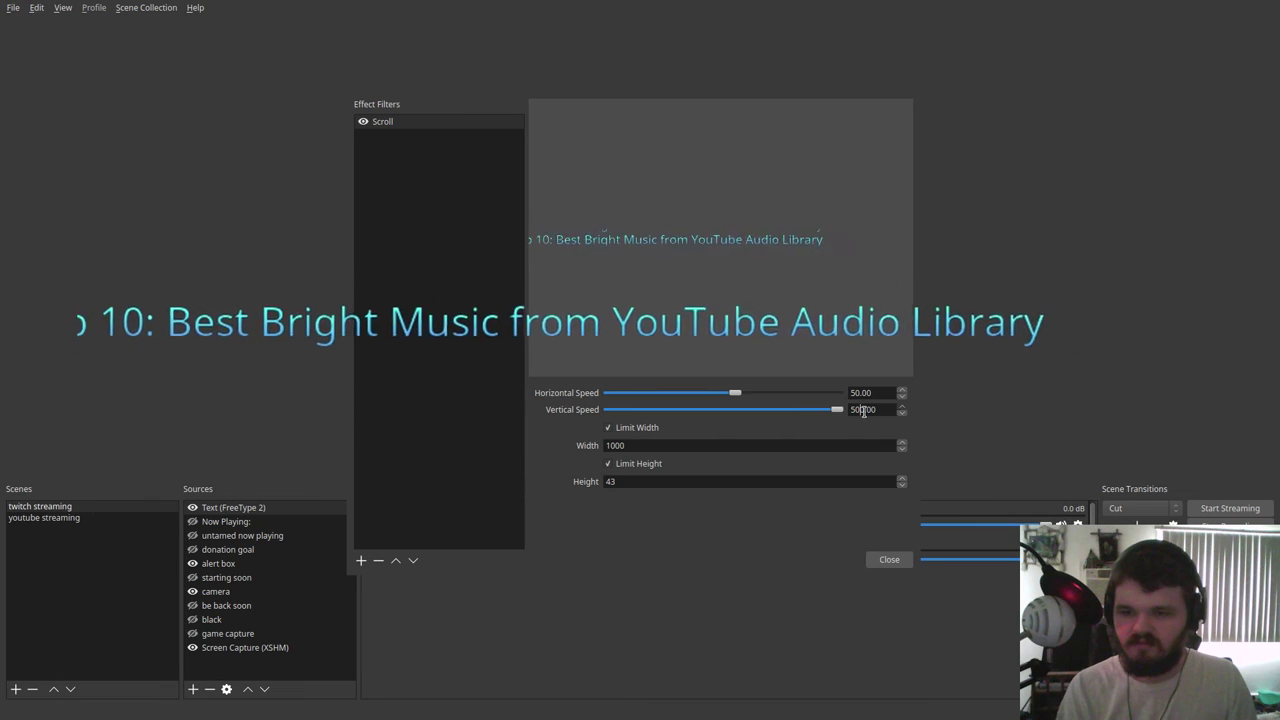
double_click(863, 410)
text(0)
key(Return)
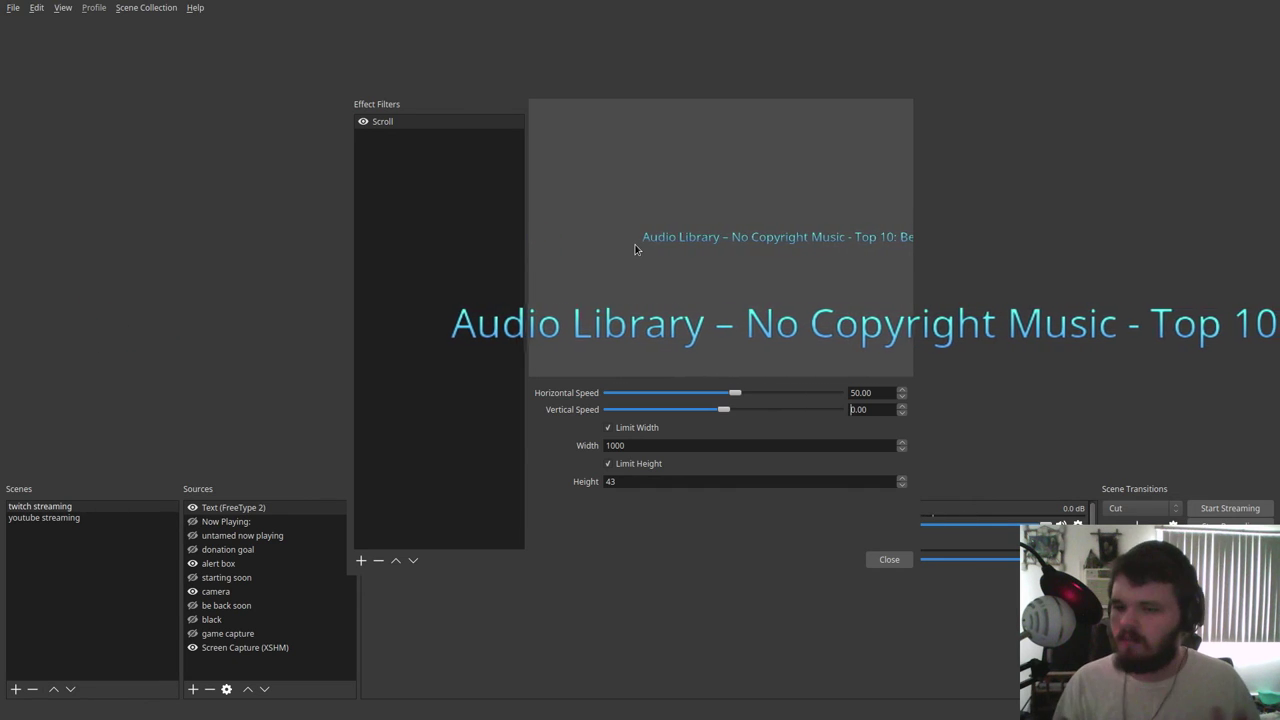
- Close the filters window and turn the scene preview back on
click(889, 559)
right_click(565, 285)
click(600, 290)
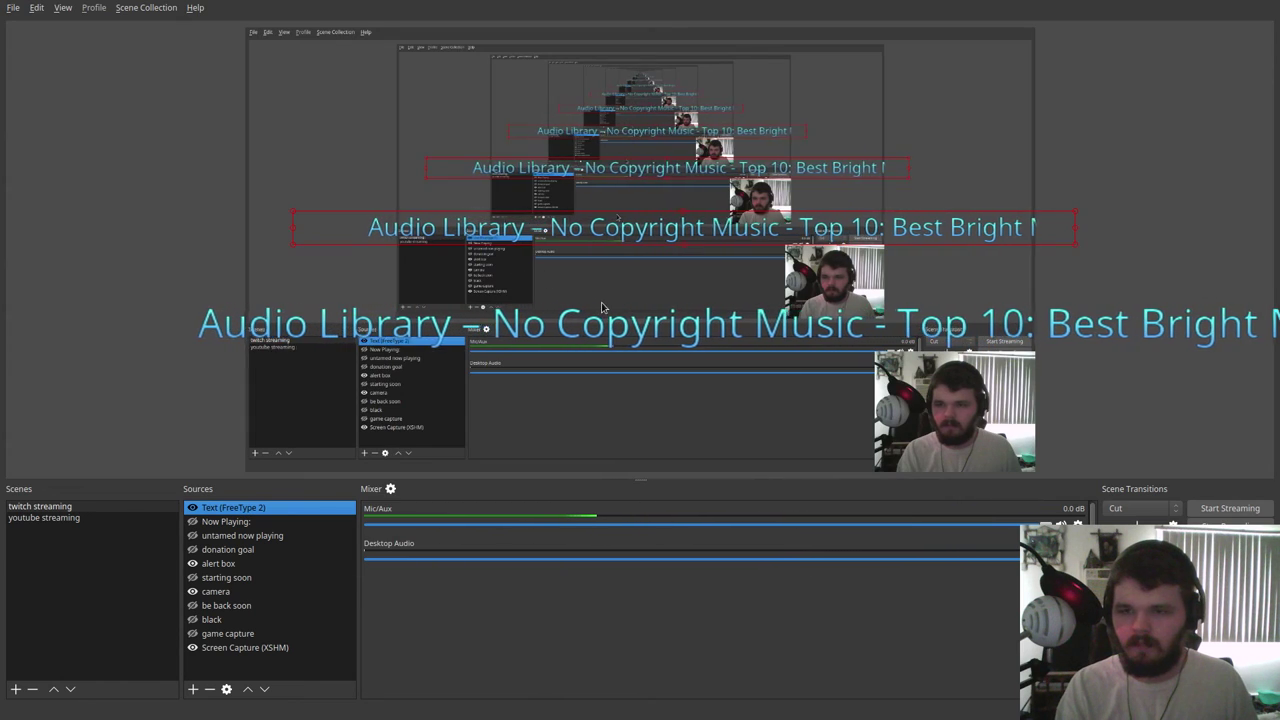
right_click(612, 292)
click(617, 306)
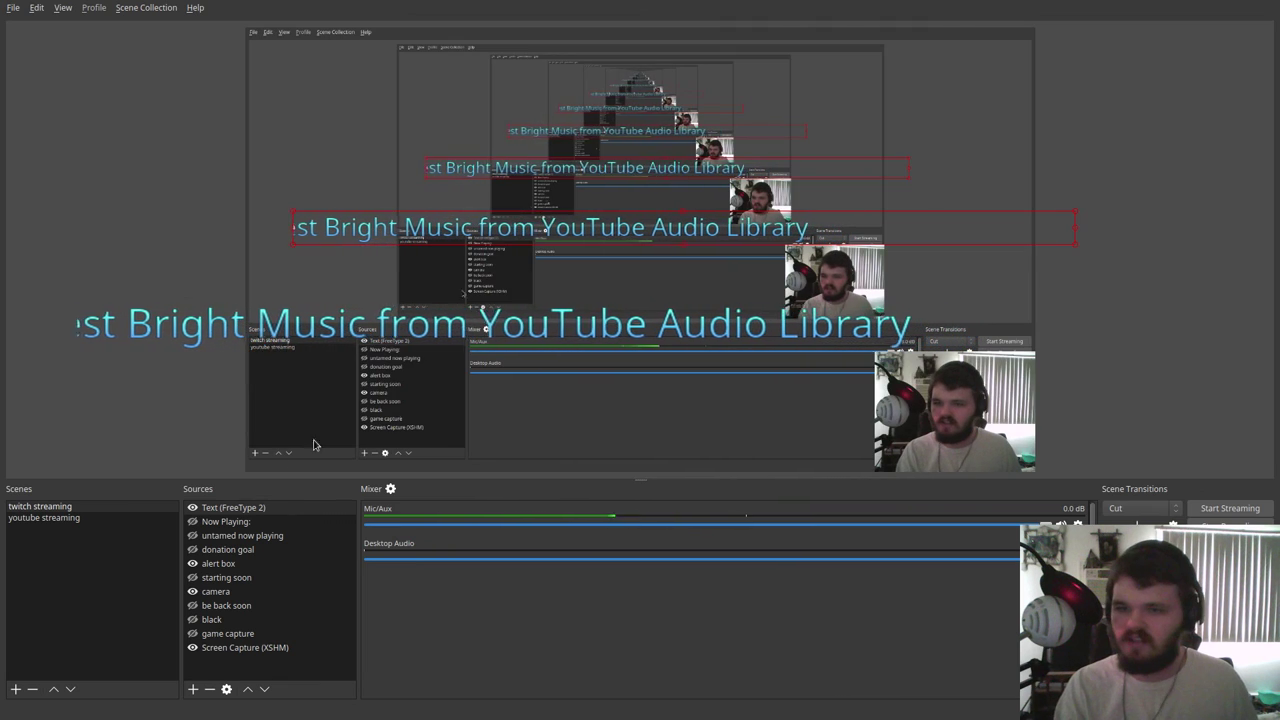
- Remove the Text (FreeType 2) source from the scene and disable the preview
right_click(241, 508)
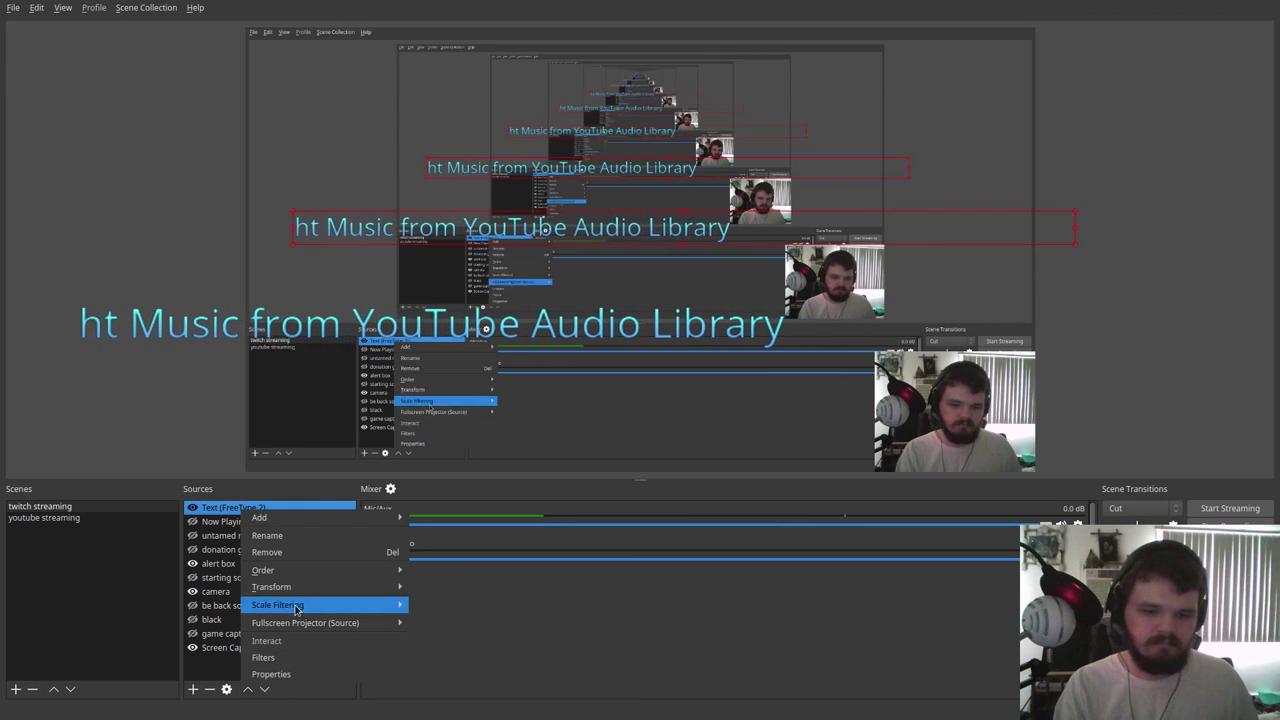
click(280, 552)
click(679, 347)
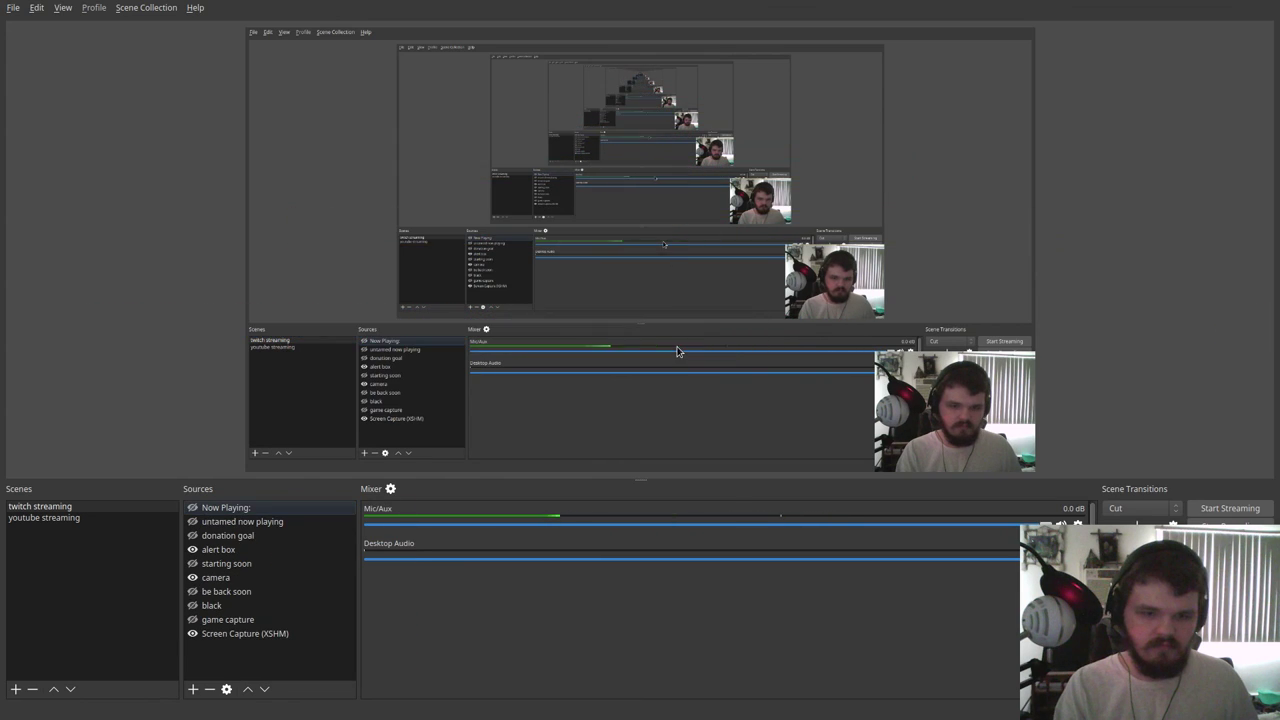
right_click(612, 338)
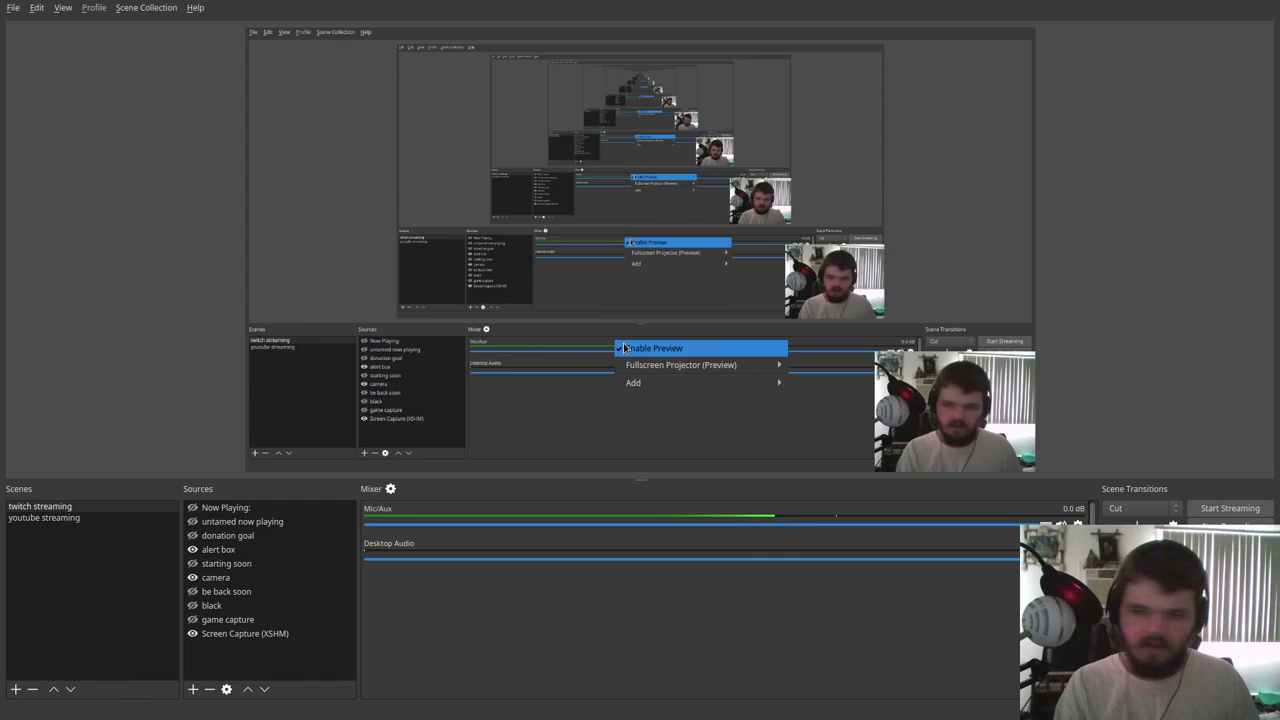
click(624, 349)
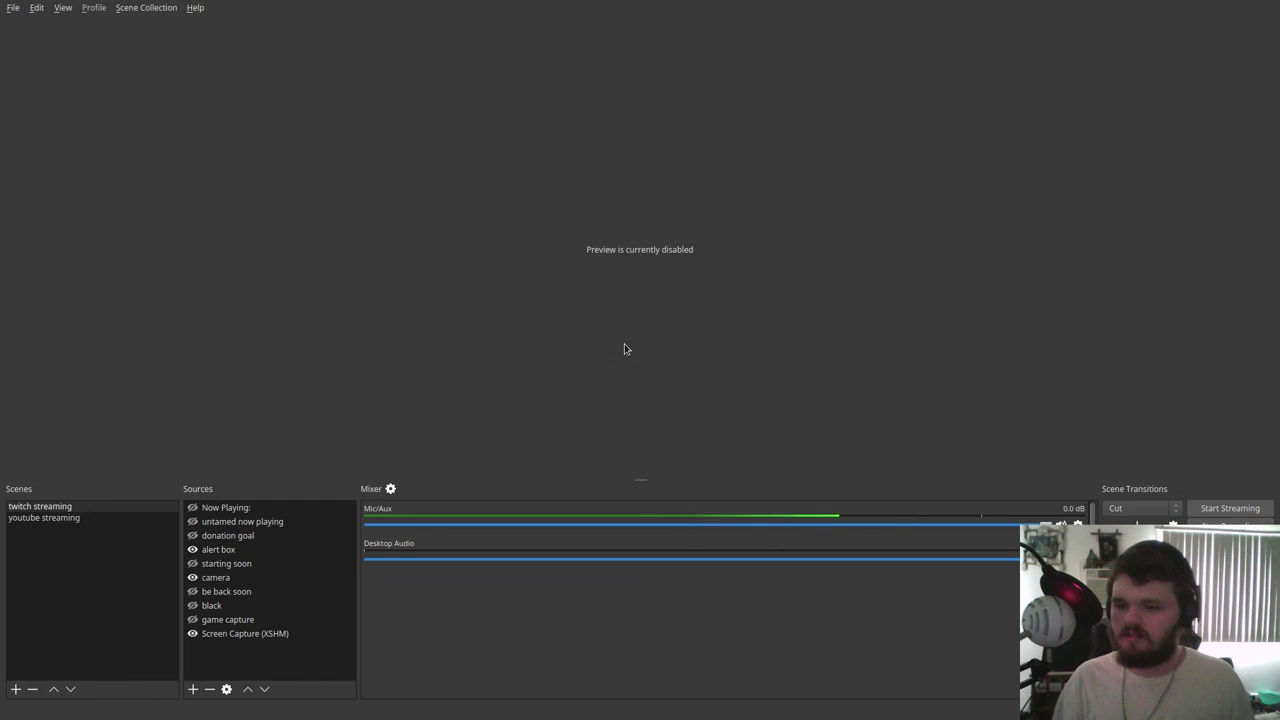